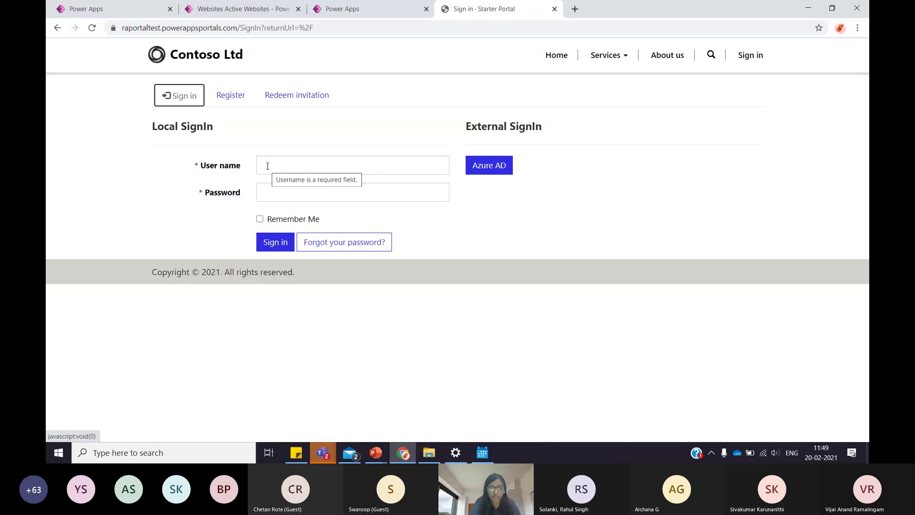
Examine the portal's local user name and password fields and compare them with the account details of the signed-in Power Apps user.
{"action": "left_click", "coordinate": [286, 164]}
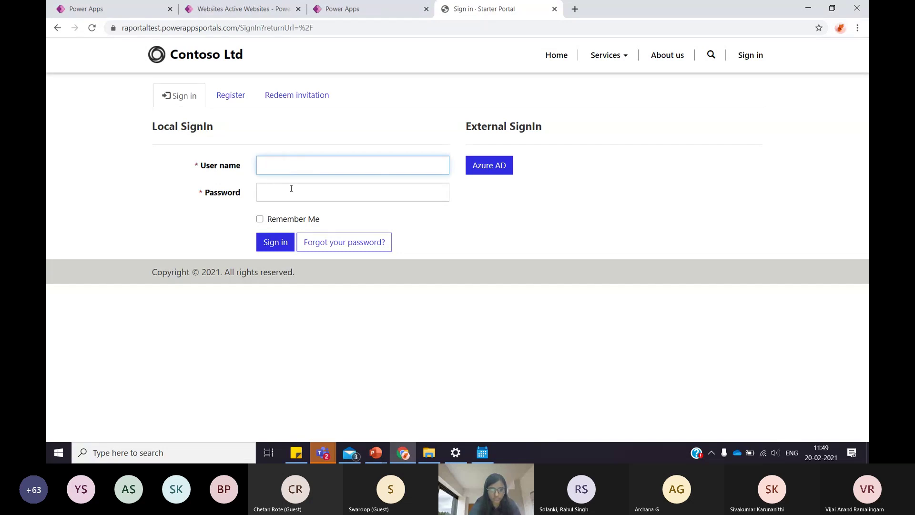
{"action": "left_click", "coordinate": [291, 189]}
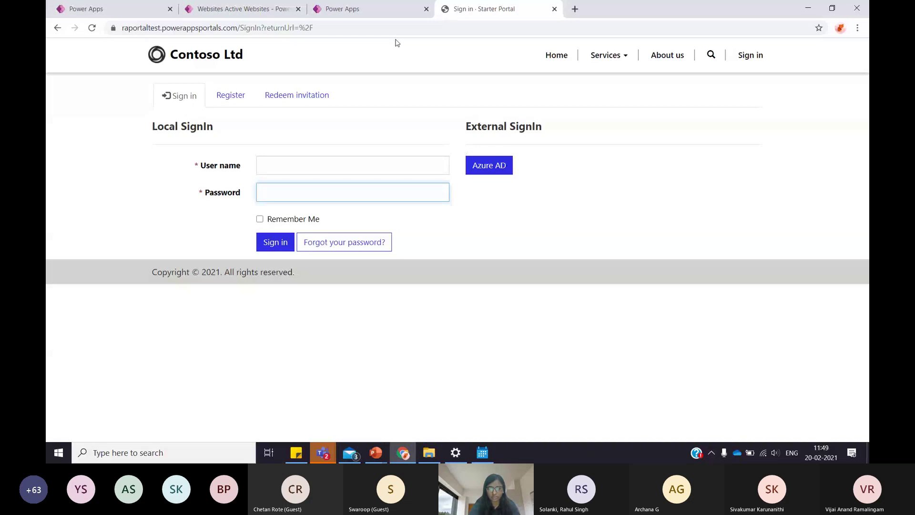
{"action": "left_click", "coordinate": [373, 9]}
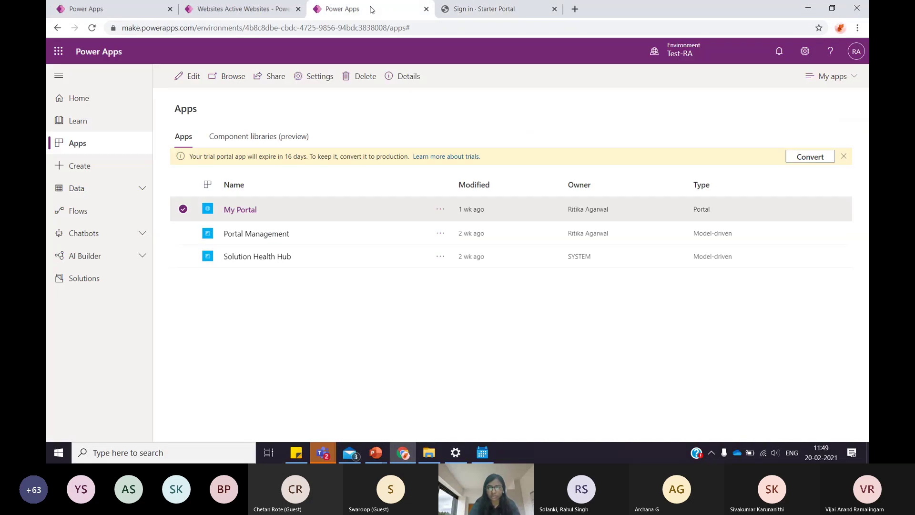
{"action": "left_click", "coordinate": [856, 57]}
{"action": "left_click_drag", "start_coordinate": [768, 122], "coordinate": [855, 122]}
{"action": "left_click", "coordinate": [498, 9]}
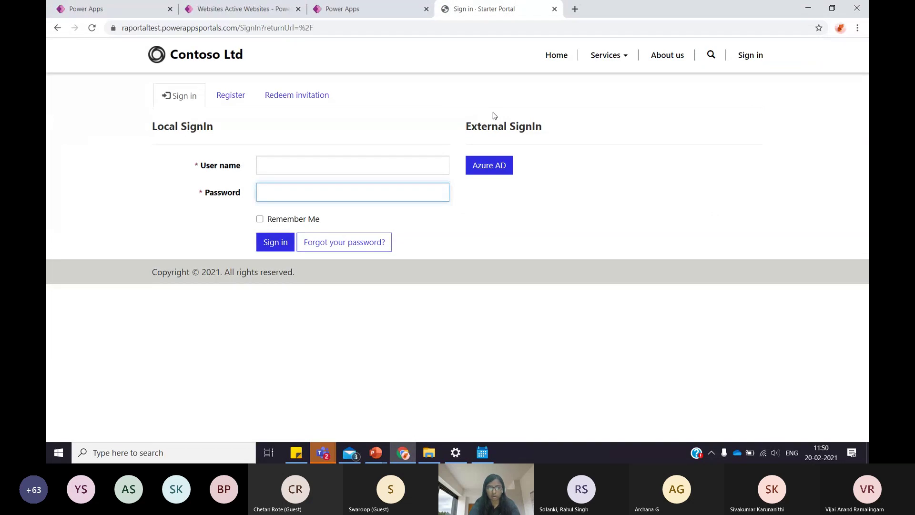
Review the portal's Register page and the Redeem invitation page with its invitation code field, and return to the Sign in page.
{"action": "left_click", "coordinate": [224, 100]}
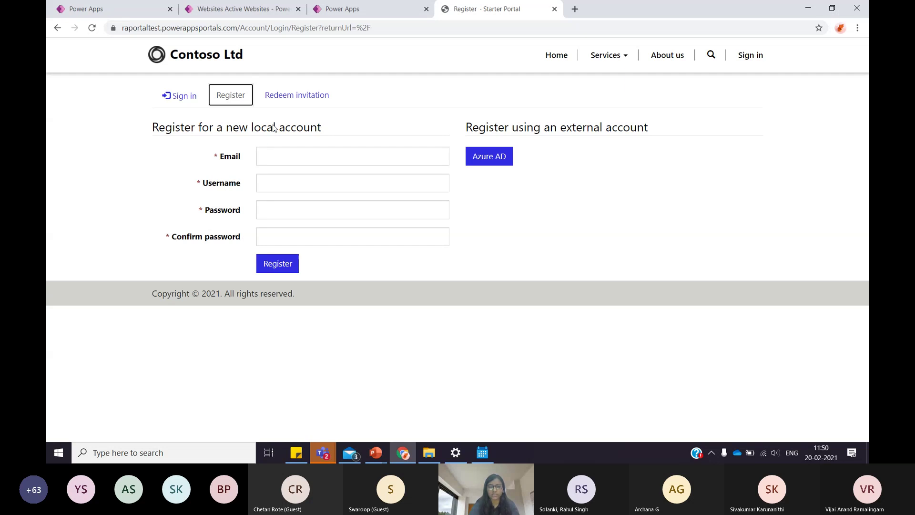
{"action": "left_click", "coordinate": [308, 95]}
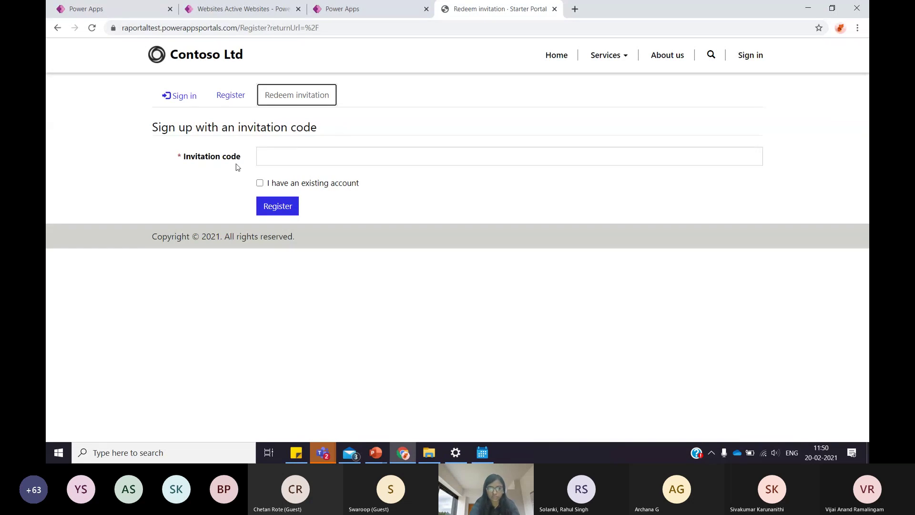
{"action": "left_click", "coordinate": [278, 158]}
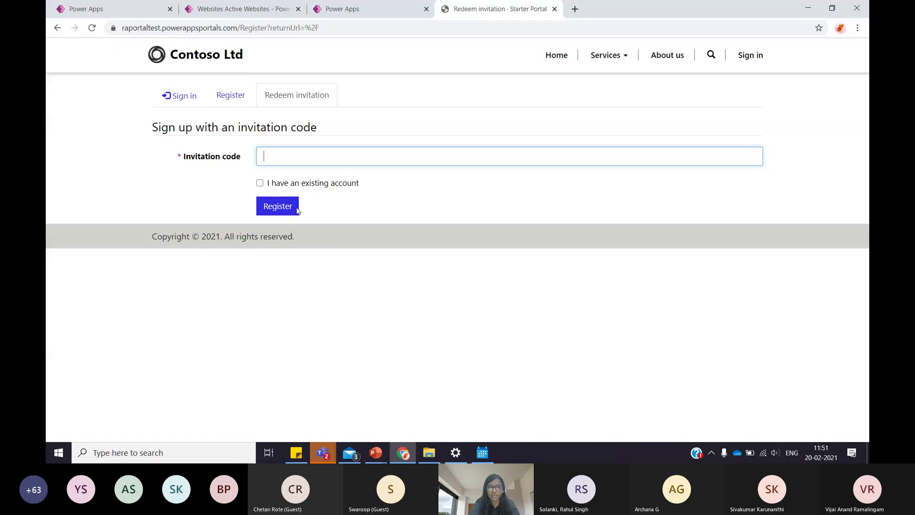
{"action": "left_click", "coordinate": [188, 106]}
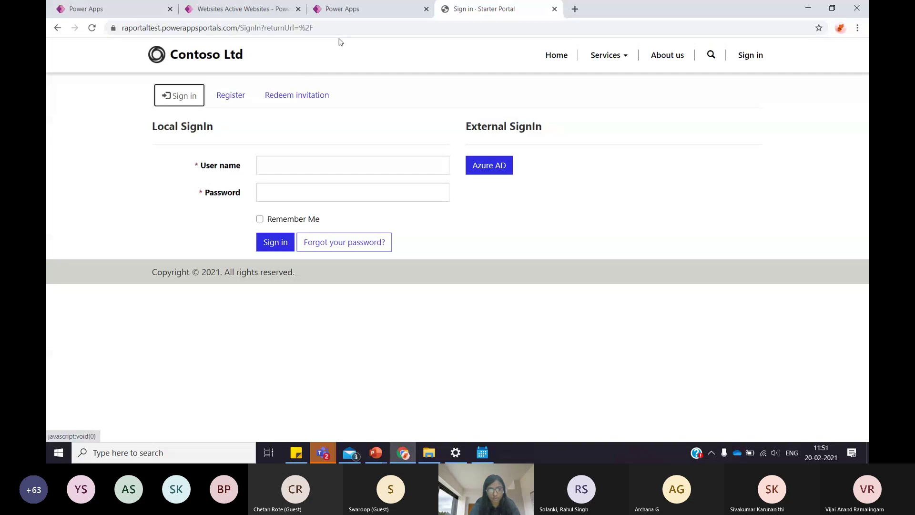
Try to open the authentication settings of My Portal from its portal settings, and close that browser tab.
{"action": "left_click", "coordinate": [376, 8]}
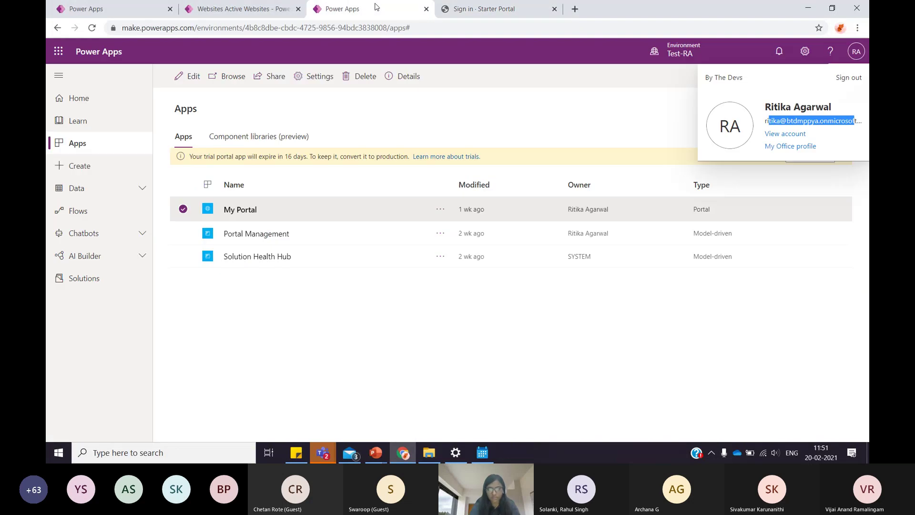
{"action": "left_click", "coordinate": [440, 210]}
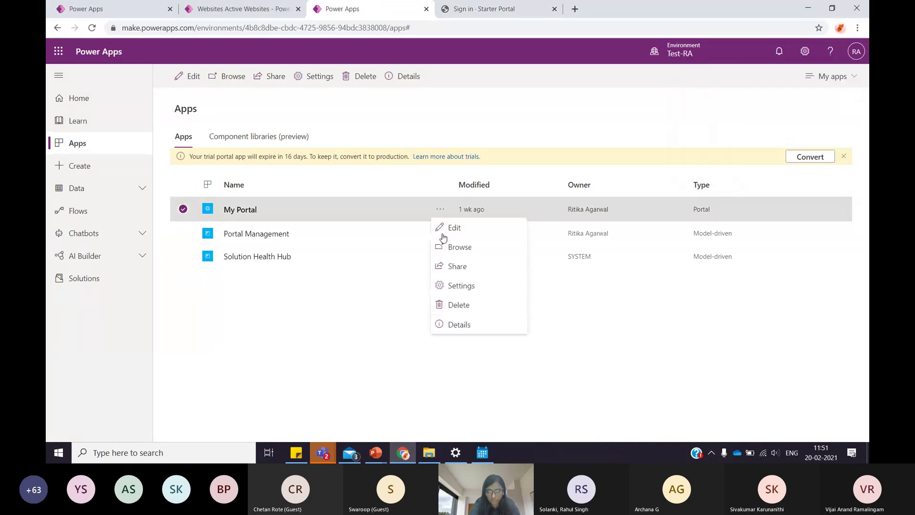
{"action": "left_click", "coordinate": [450, 286]}
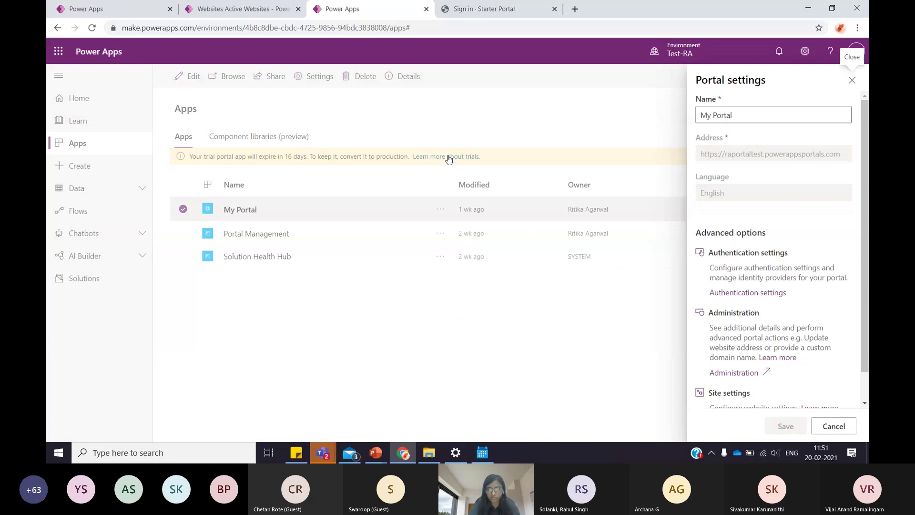
{"action": "key", "text": "Escape"}
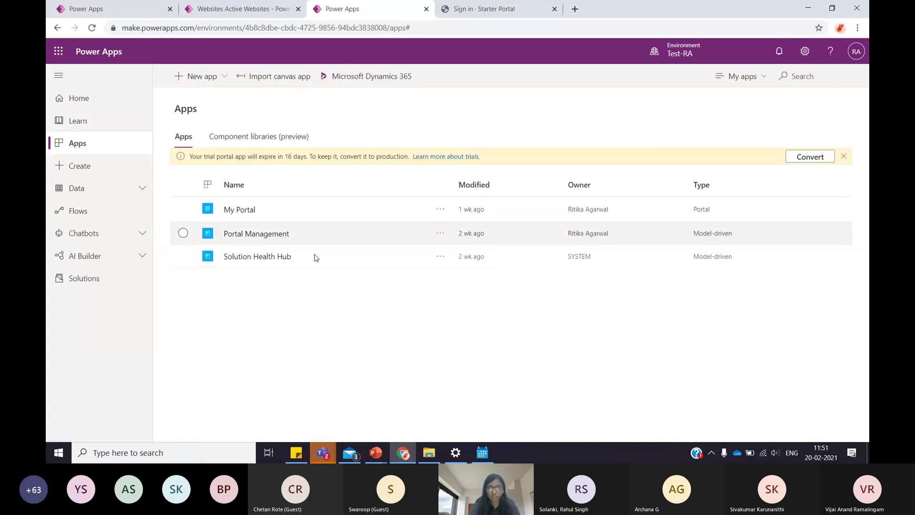
{"action": "left_click", "coordinate": [442, 209]}
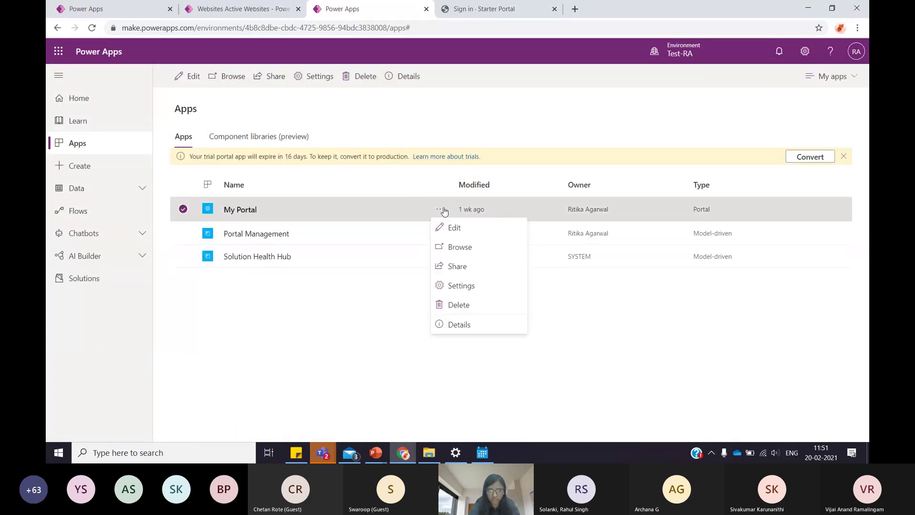
{"action": "left_click", "coordinate": [451, 286]}
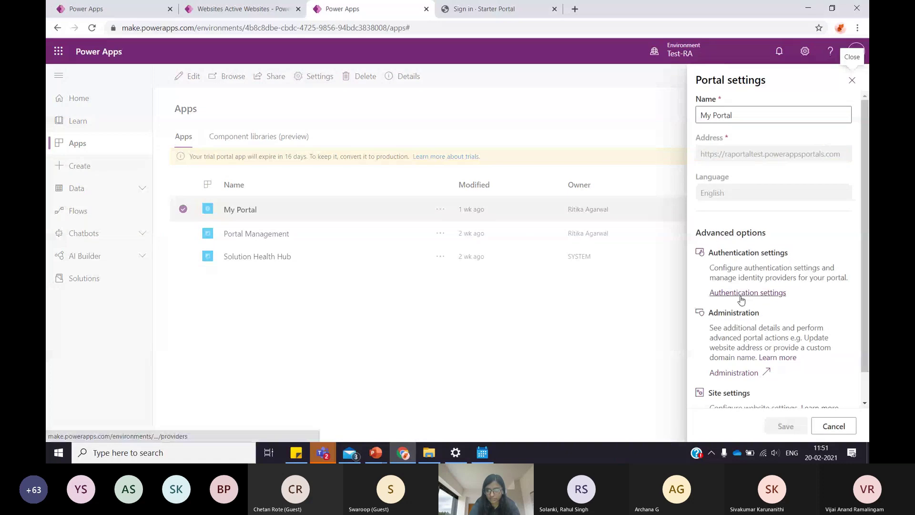
{"action": "left_click", "coordinate": [741, 292]}
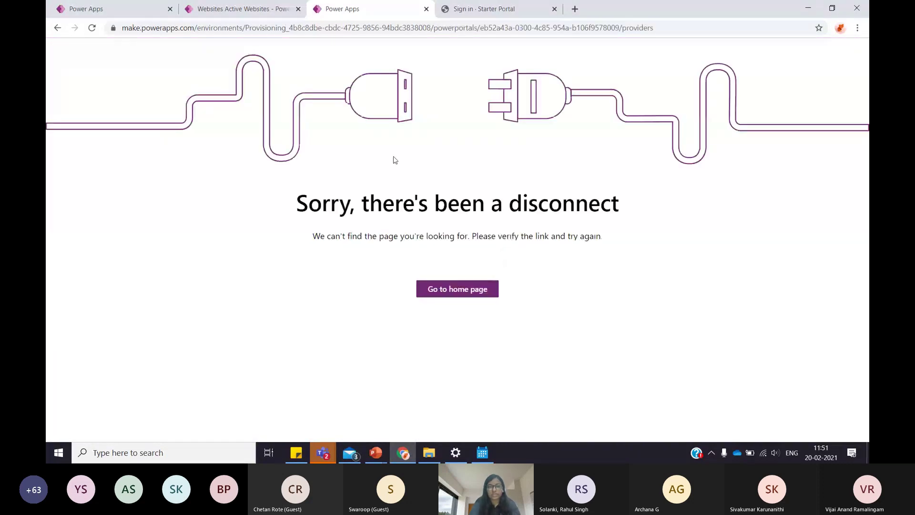
{"action": "left_click", "coordinate": [424, 9]}
Try again to open My Portal's authentication settings, using the apps list in the remaining Power Apps browser tab.
{"action": "left_click", "coordinate": [217, 9]}
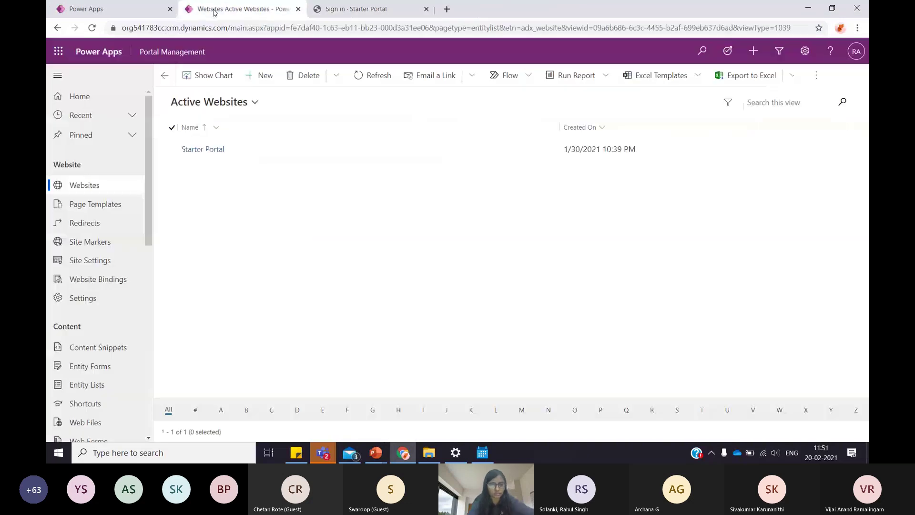
{"action": "left_click", "coordinate": [395, 10]}
{"action": "left_click", "coordinate": [95, 8]}
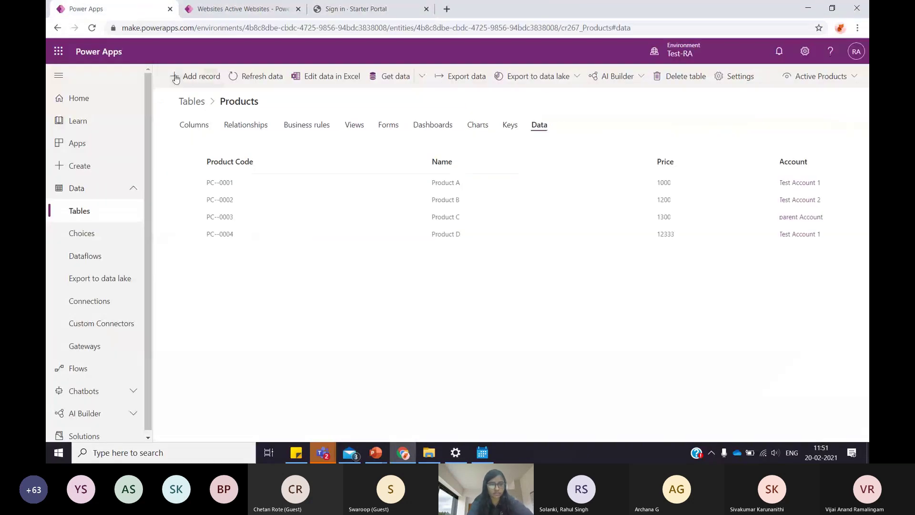
{"action": "left_click", "coordinate": [76, 144]}
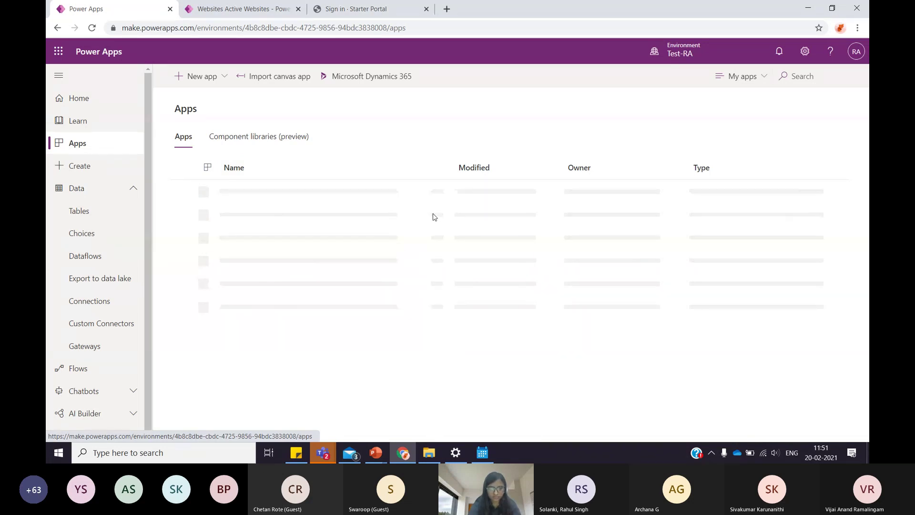
{"action": "left_click", "coordinate": [441, 261]}
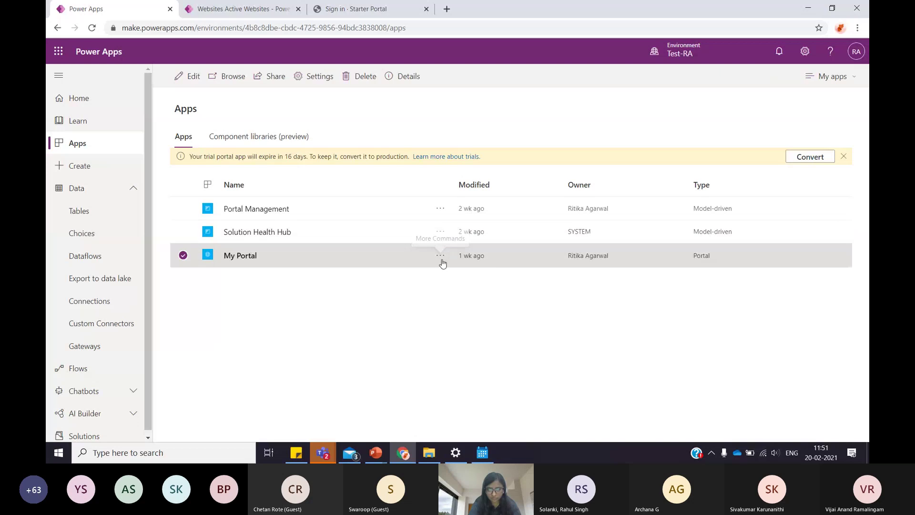
{"action": "left_click", "coordinate": [441, 257]}
{"action": "left_click", "coordinate": [467, 339]}
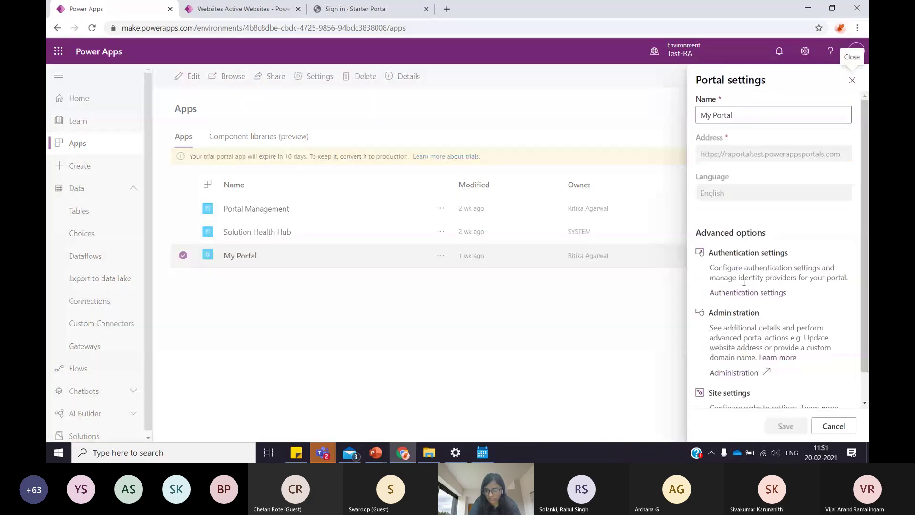
{"action": "left_click", "coordinate": [747, 292]}
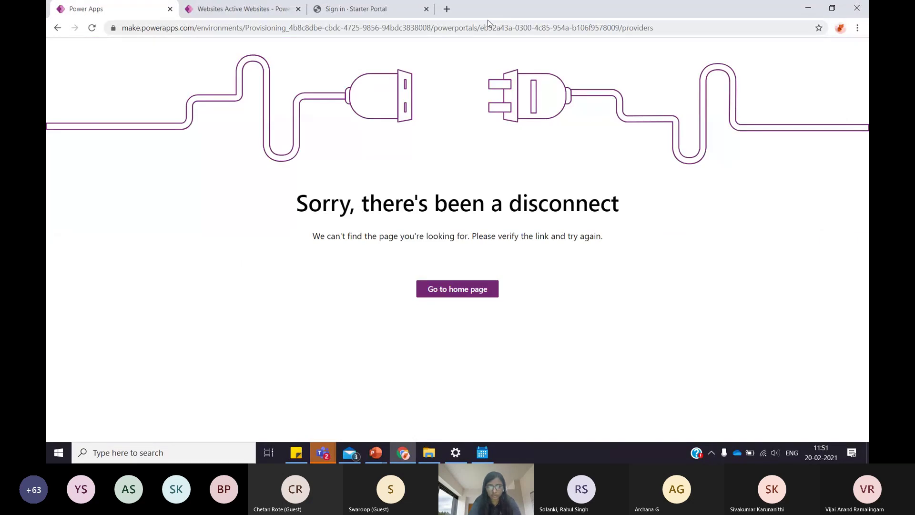
Open make.preview.powerapps.com in a new browser tab and get through the Microsoft sign-in.
{"action": "left_click", "coordinate": [447, 8]}
{"action": "type", "text": "powerapps.microsoft.com"}
{"action": "key", "text": "Return"}
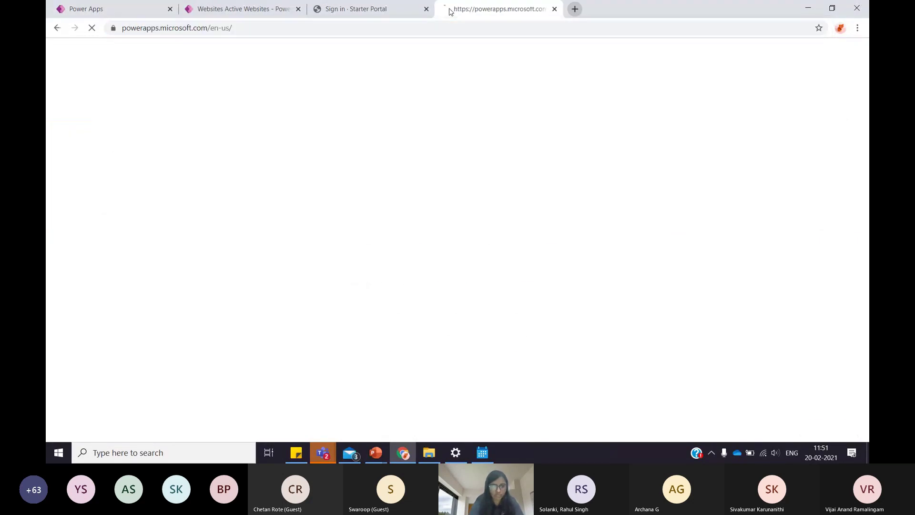
{"action": "double_click", "coordinate": [190, 28]}
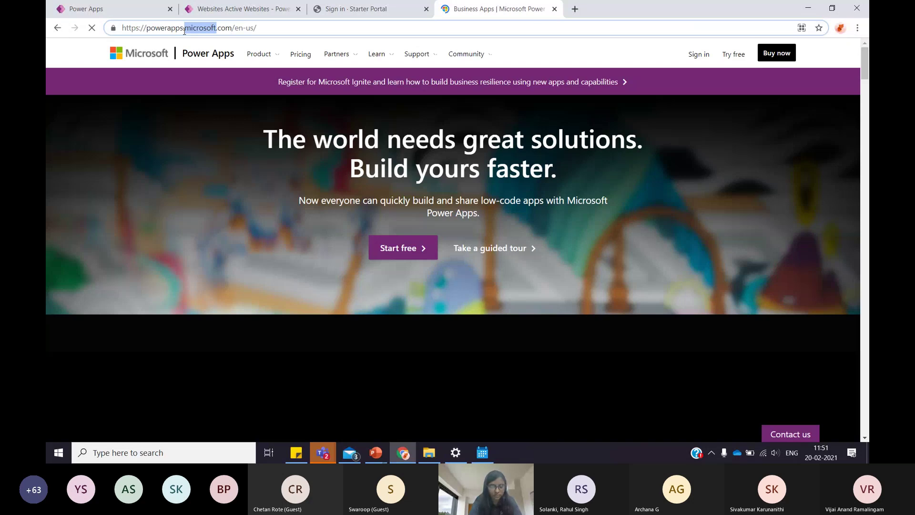
{"action": "key", "text": "ctrl+a"}
{"action": "type", "text": "make."}
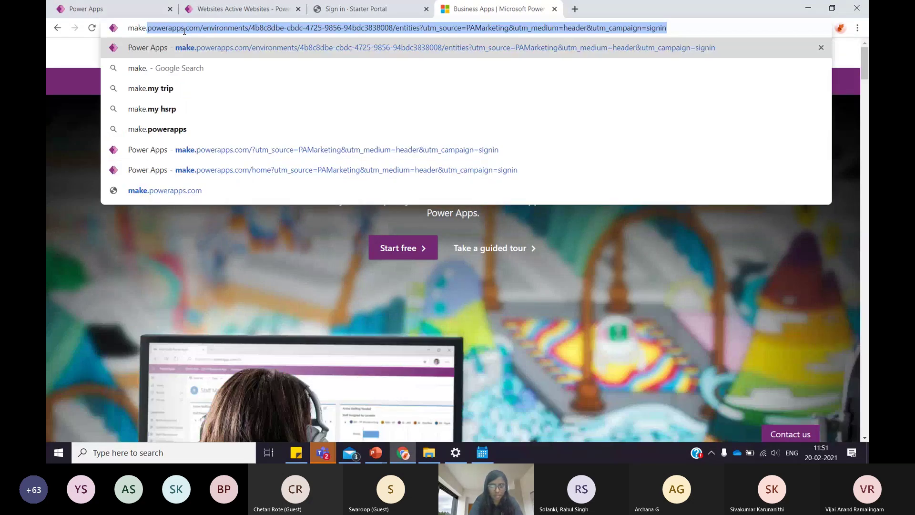
{"action": "type", "text": "pre"}
{"action": "key", "text": "Down"}
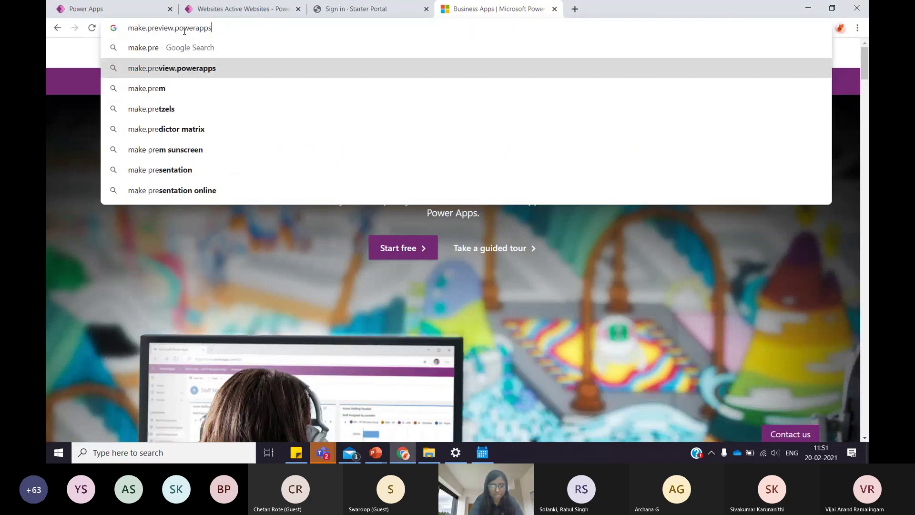
{"action": "type", "text": ".com"}
{"action": "key", "text": "Return"}
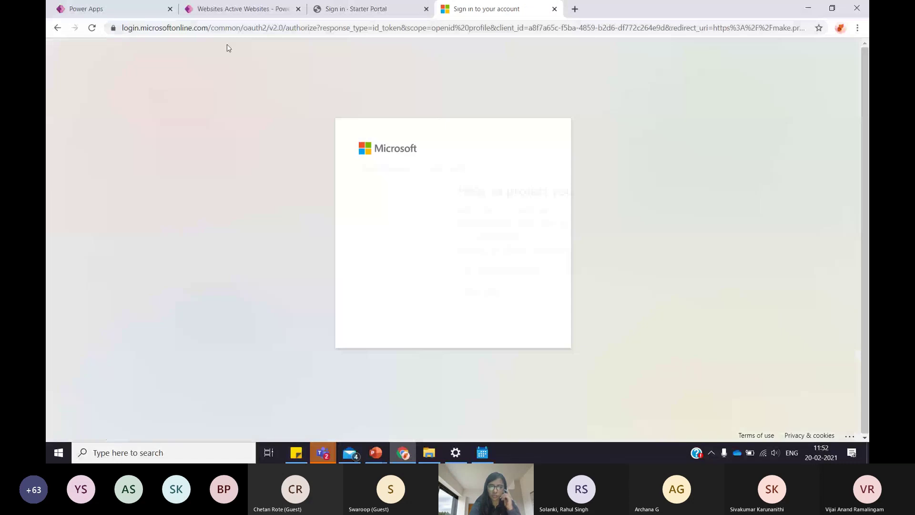
{"action": "left_click", "coordinate": [444, 249]}
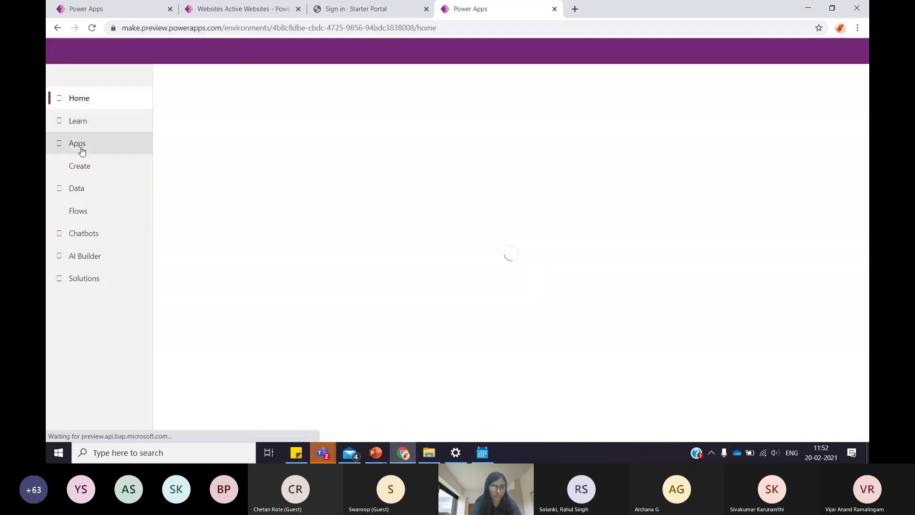
Try to open My Portal's authentication settings from the apps list of the preview maker site.
{"action": "left_click", "coordinate": [82, 150]}
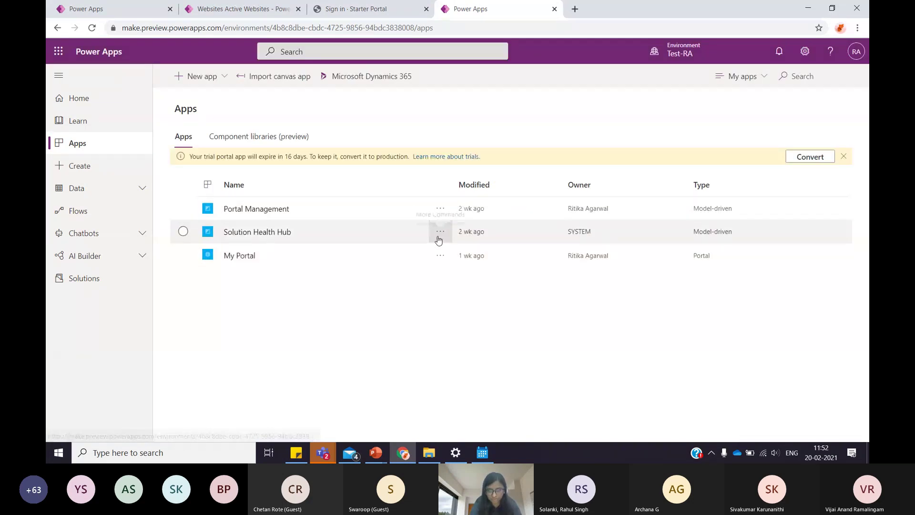
{"action": "left_click", "coordinate": [439, 256]}
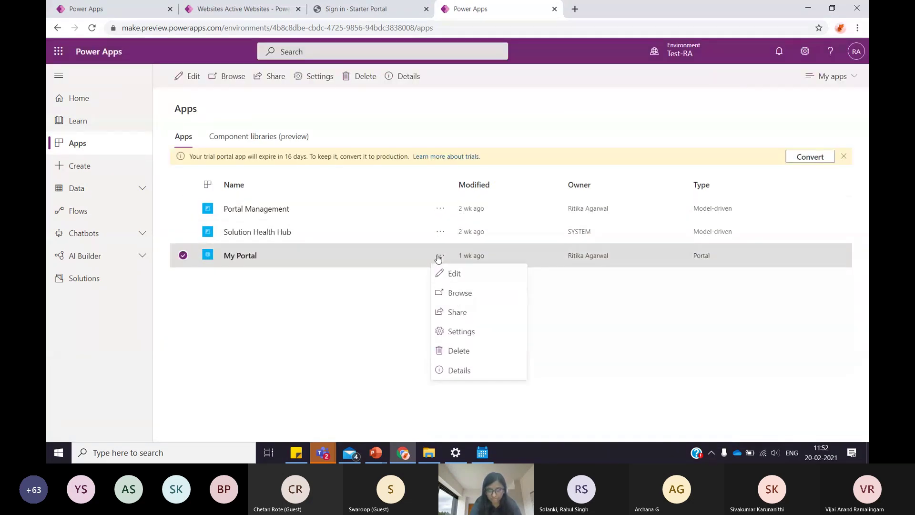
{"action": "left_click", "coordinate": [467, 330]}
{"action": "left_click", "coordinate": [757, 294]}
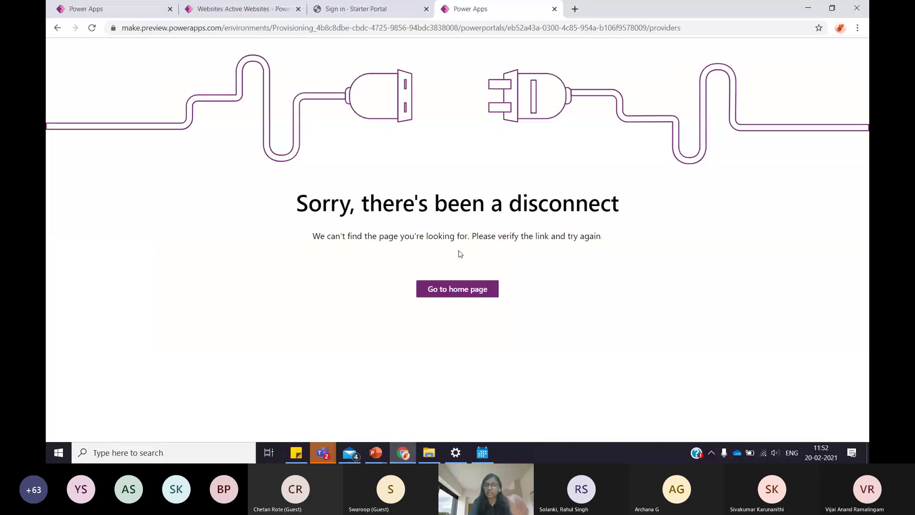
Examine the "providers" segment at the end of the authentication settings page address.
{"action": "left_click", "coordinate": [661, 30]}
{"action": "left_click", "coordinate": [662, 30]}
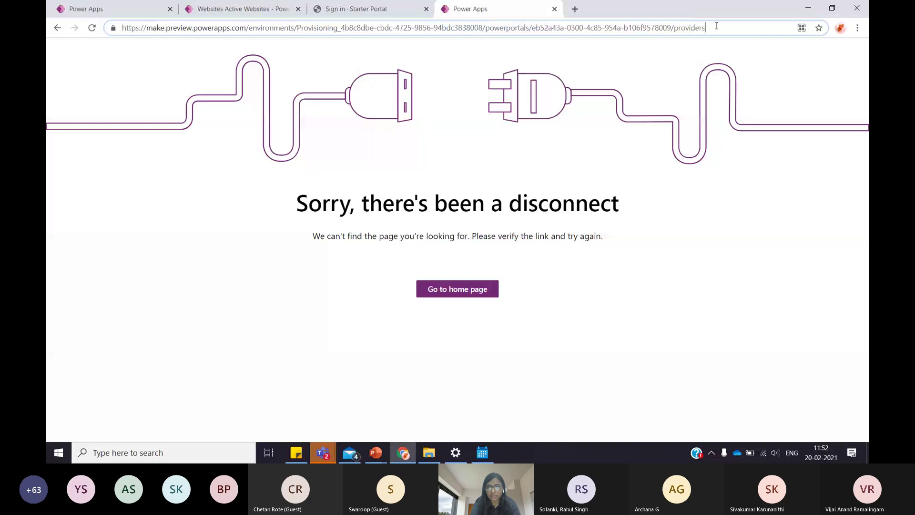
{"action": "left_click_drag", "start_coordinate": [714, 25], "coordinate": [675, 30]}
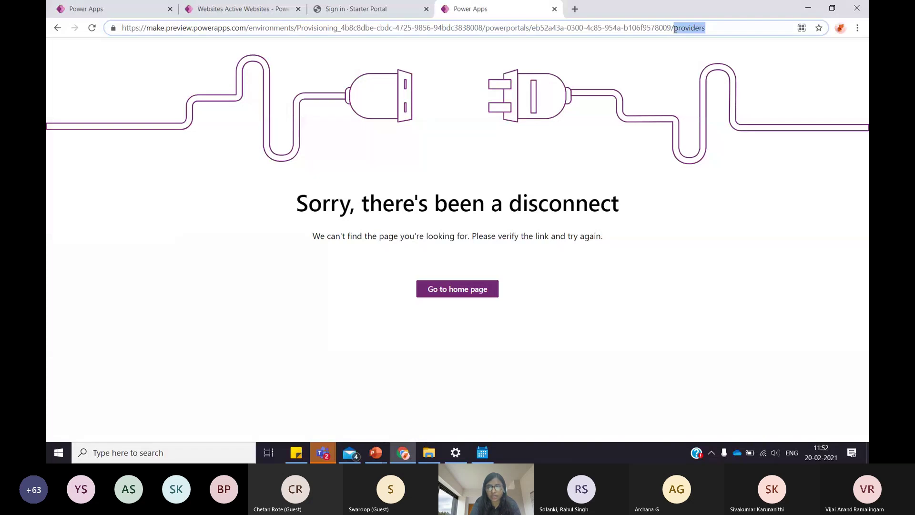
{"action": "left_click", "coordinate": [675, 30]}
{"action": "left_click_drag", "start_coordinate": [674, 29], "coordinate": [715, 29]}
{"action": "left_click", "coordinate": [716, 33]}
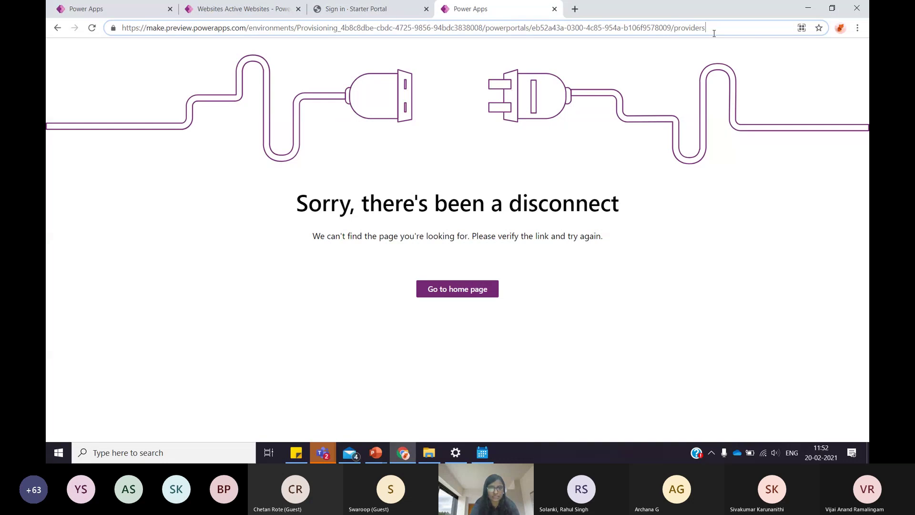
Check which account is signed in to the Portal Management app, and compare the portal's sign-in page with the preview maker tab.
{"action": "left_click", "coordinate": [346, 9]}
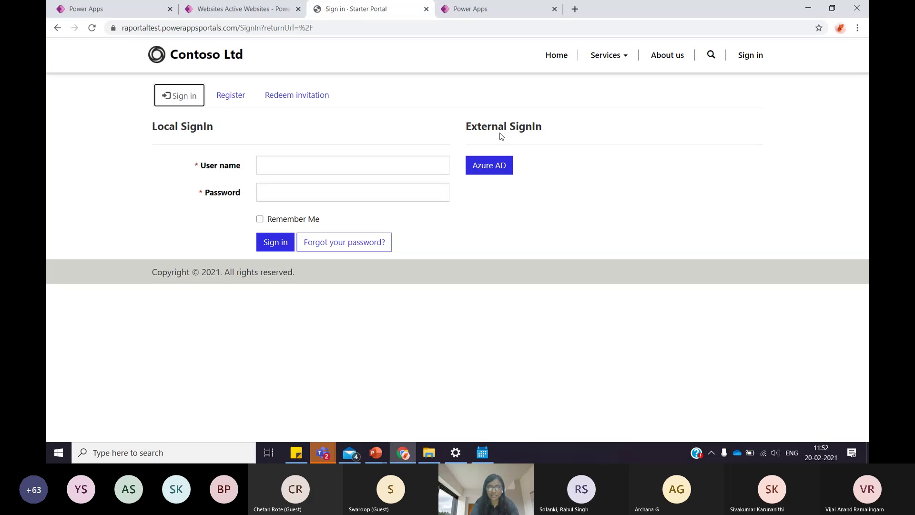
{"action": "left_click", "coordinate": [196, 10]}
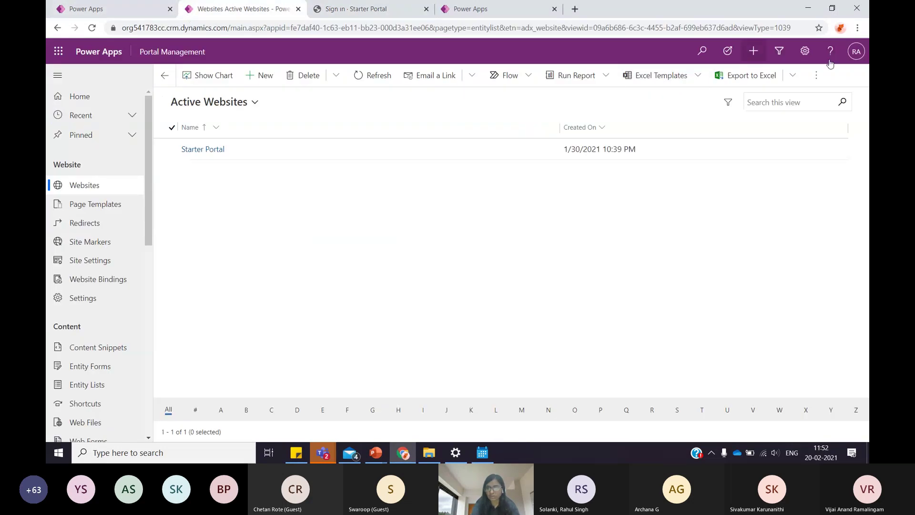
{"action": "left_click", "coordinate": [856, 51]}
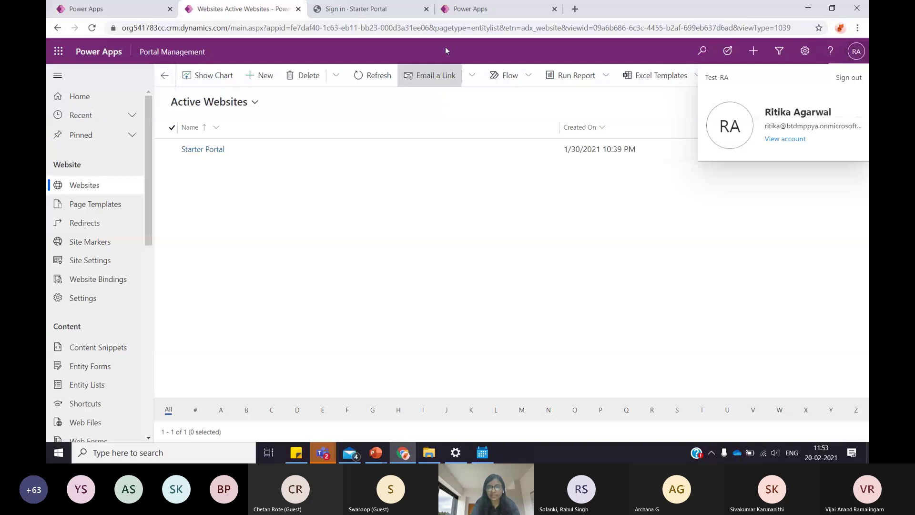
{"action": "left_click", "coordinate": [360, 15]}
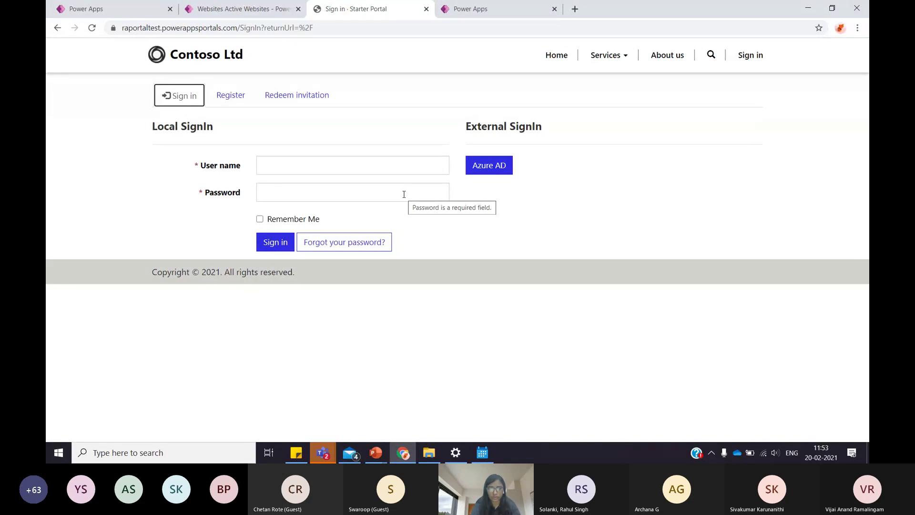
{"action": "left_click", "coordinate": [479, 10]}
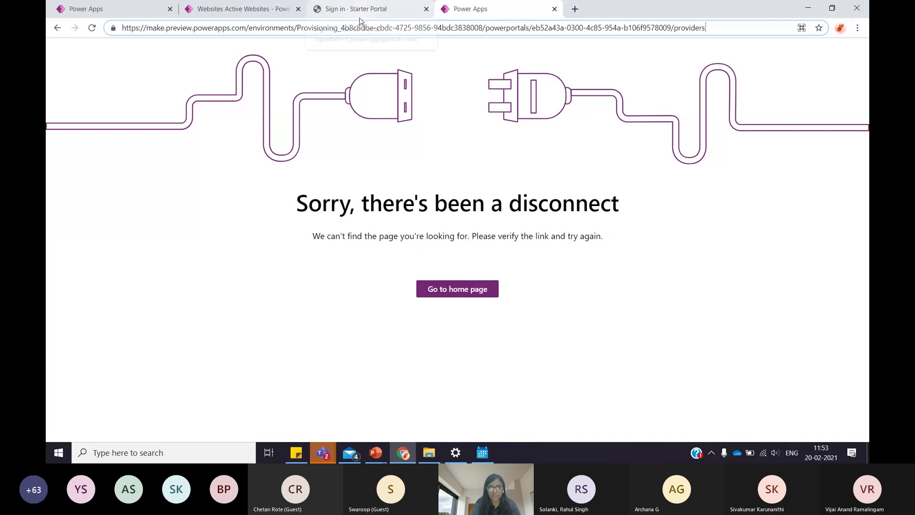
Sign in to the Starter Portal through the external Azure AD option, skipping the account protection setup for now.
{"action": "left_click", "coordinate": [344, 12]}
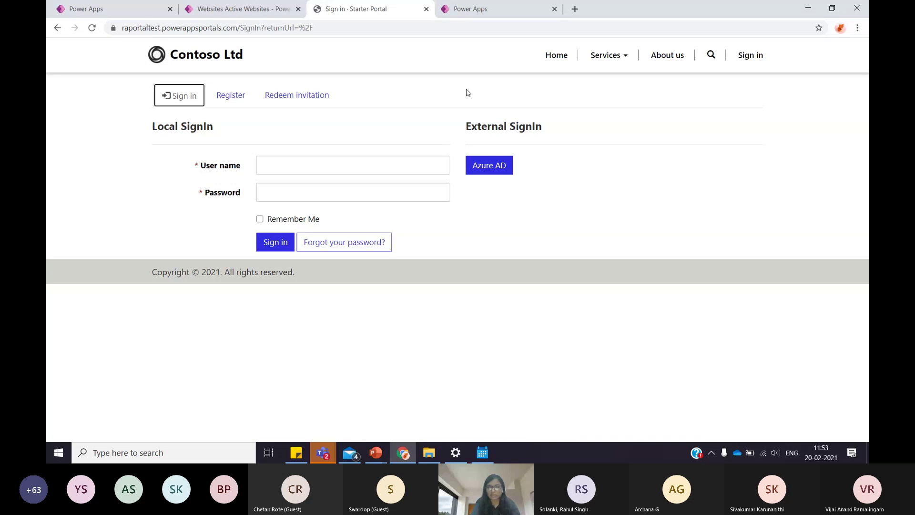
{"action": "left_click", "coordinate": [490, 170]}
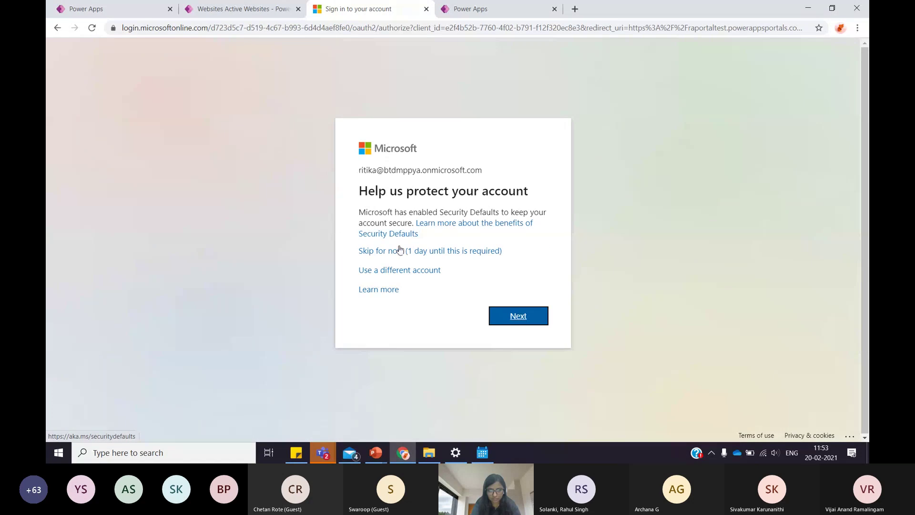
{"action": "left_click", "coordinate": [398, 250]}
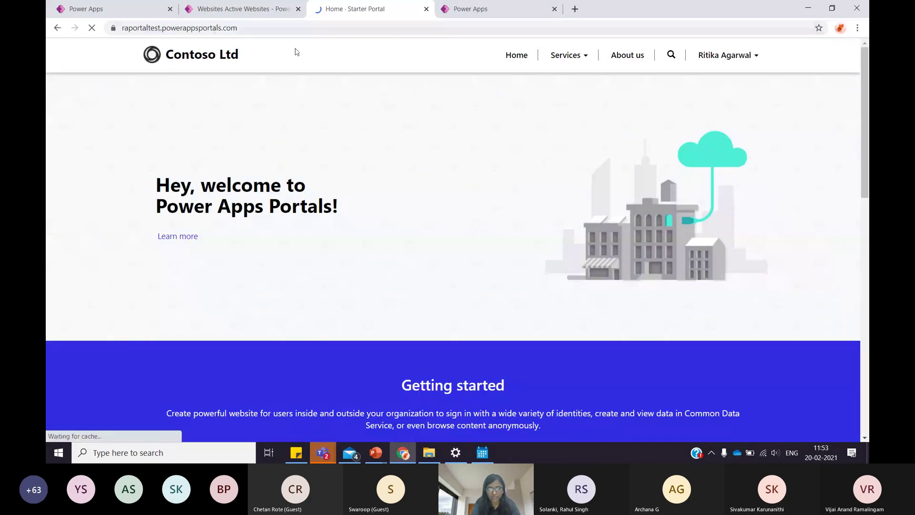
Open the signed-in user's portal profile and examine its personal information, security options and contact preferences.
{"action": "left_click", "coordinate": [734, 62]}
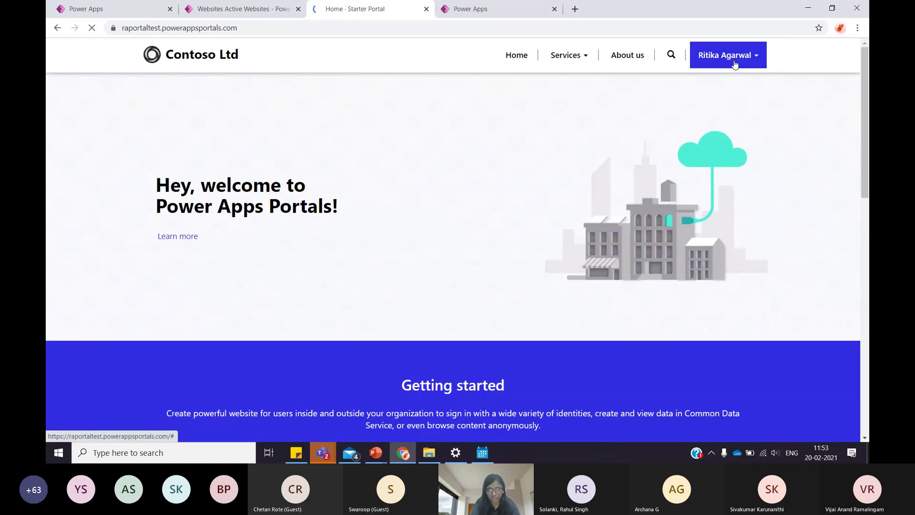
{"action": "left_click", "coordinate": [732, 58]}
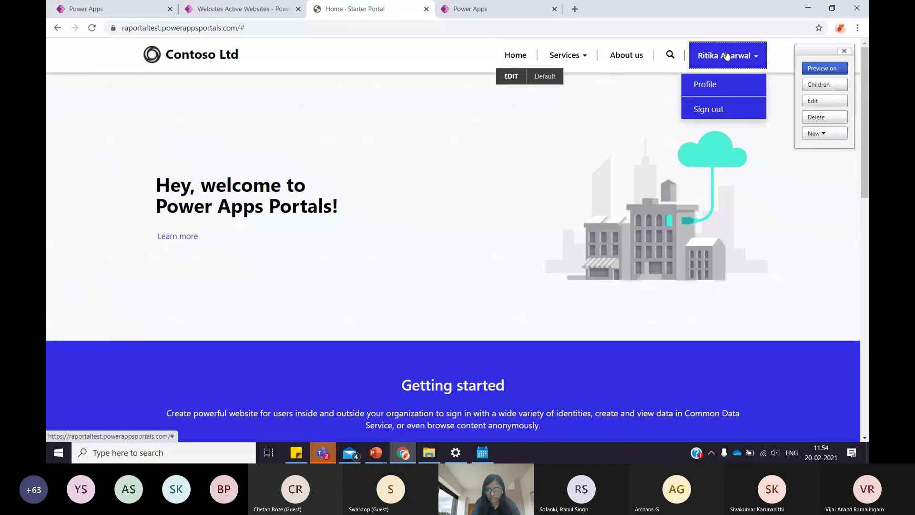
{"action": "left_click", "coordinate": [710, 91]}
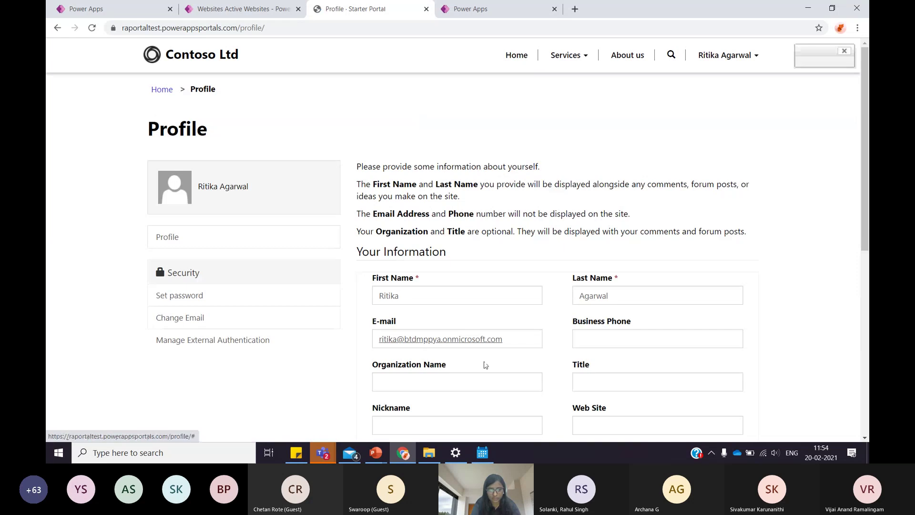
{"action": "scroll", "coordinate": [513, 319], "scroll_direction": "down", "scroll_amount": 2}
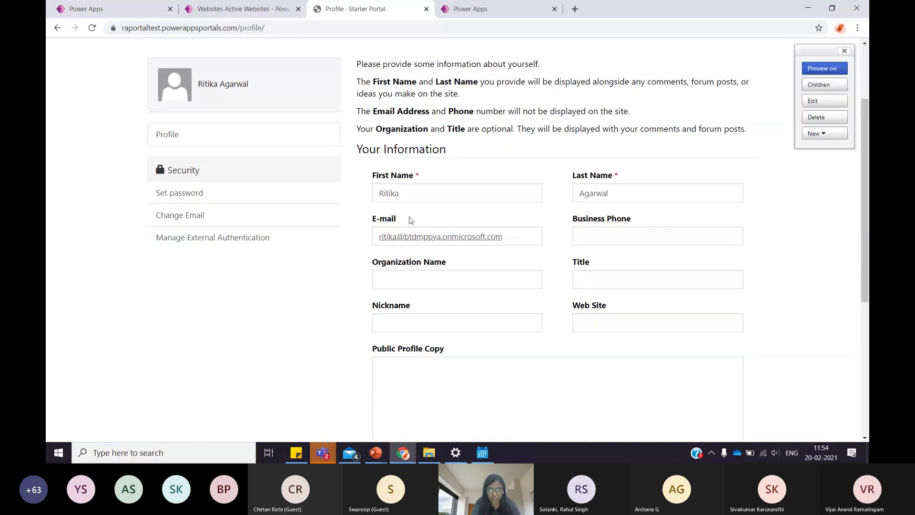
{"action": "scroll", "coordinate": [439, 329], "scroll_direction": "down", "scroll_amount": 4}
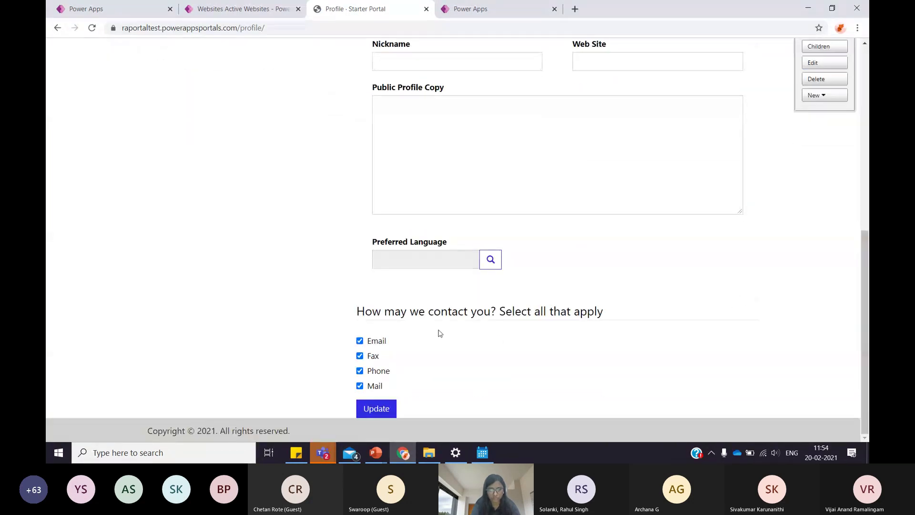
{"action": "scroll", "coordinate": [345, 367], "scroll_direction": "up", "scroll_amount": 1}
{"action": "scroll", "coordinate": [345, 368], "scroll_direction": "up", "scroll_amount": 6}
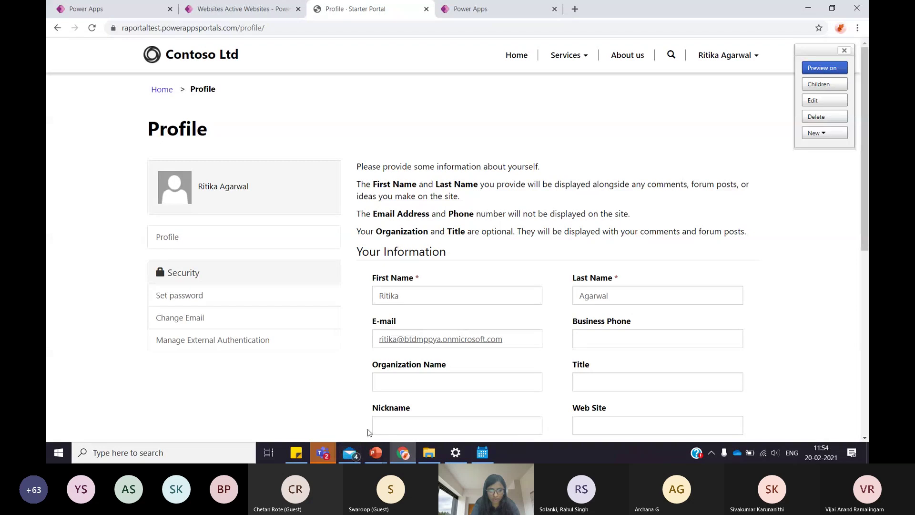
Switch to the running PowerPoint slide show and advance from Authentication Mechanism to the Liquid Programming Language slide.
{"action": "mouse_move", "coordinate": [376, 455]}
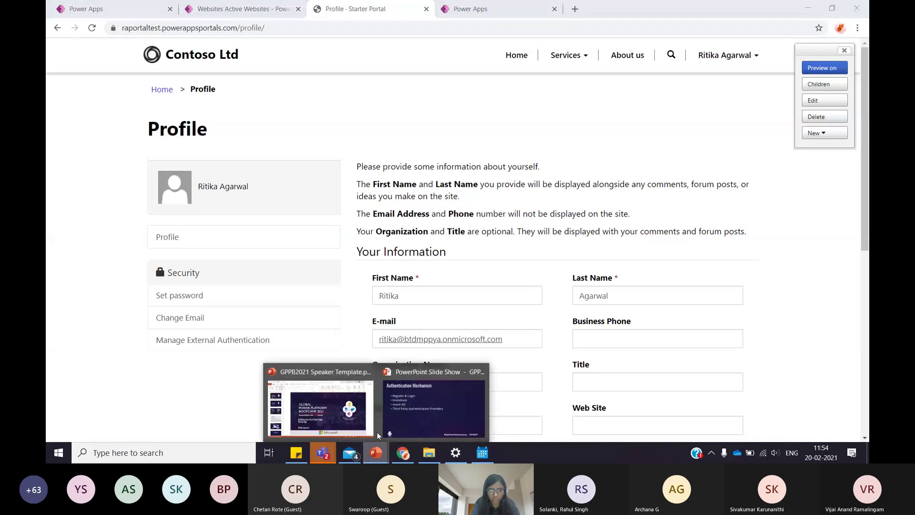
{"action": "left_click", "coordinate": [421, 396]}
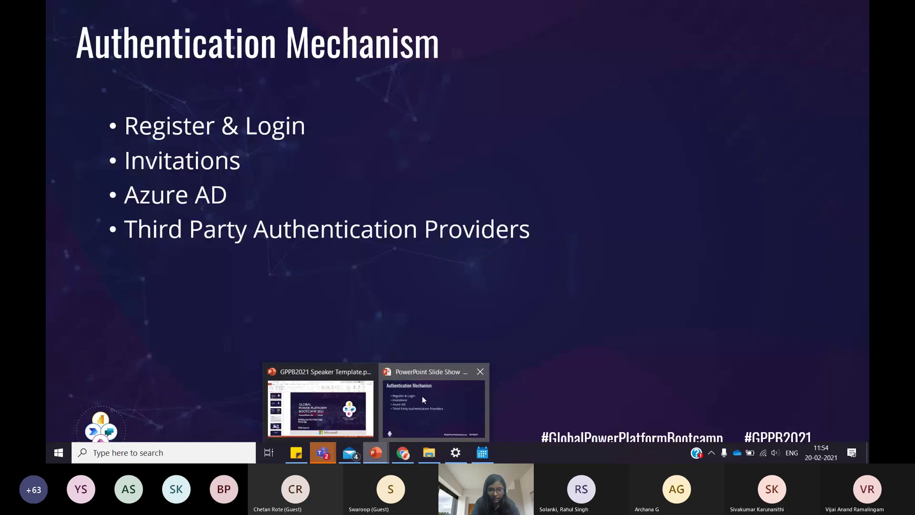
{"action": "left_click", "coordinate": [329, 245]}
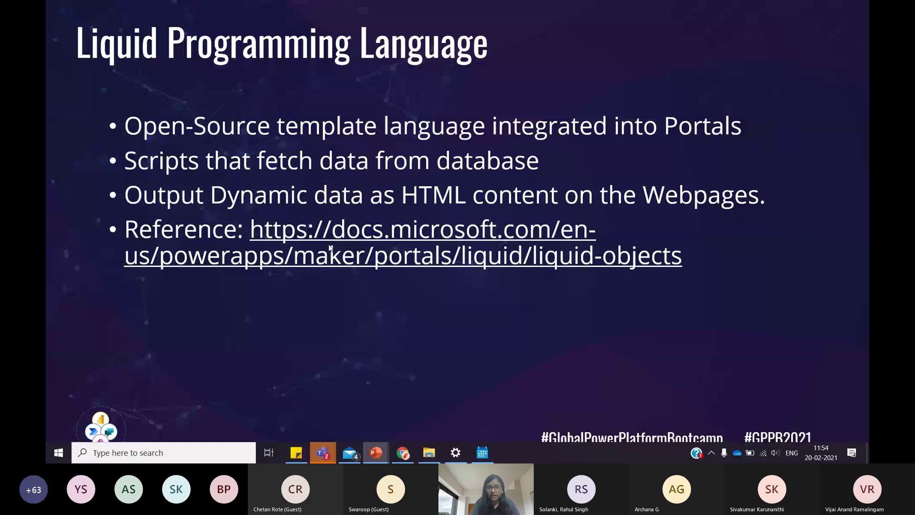
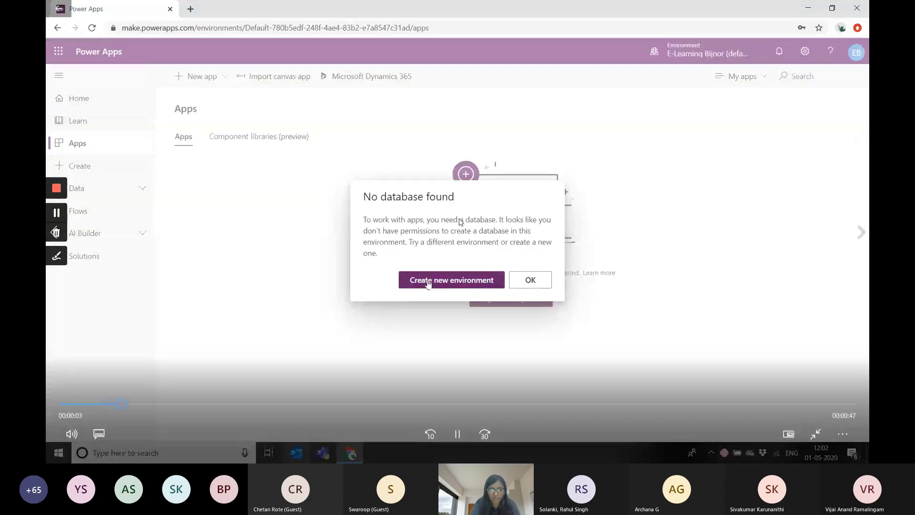
Watch the CreateEnvironment video, pausing at the missing database message and the New database form, and close the player.
{"action": "left_click", "coordinate": [460, 222]}
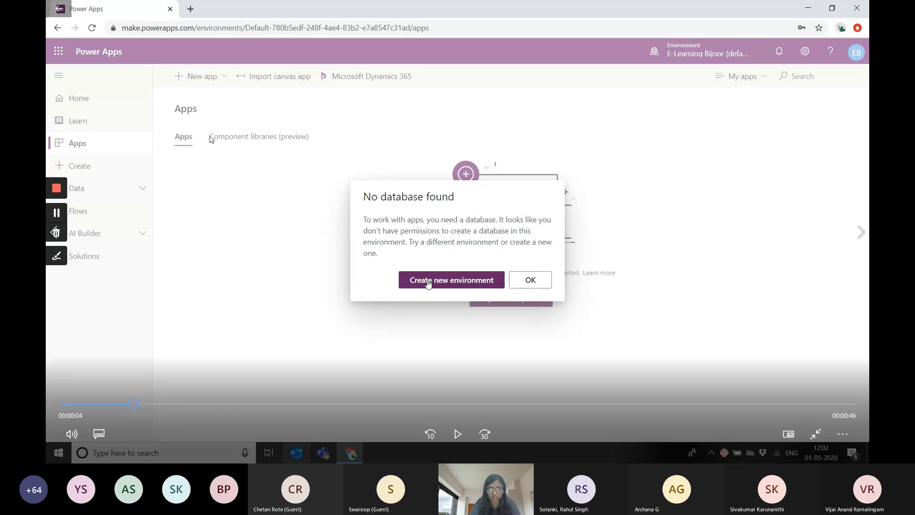
{"action": "left_click", "coordinate": [211, 139]}
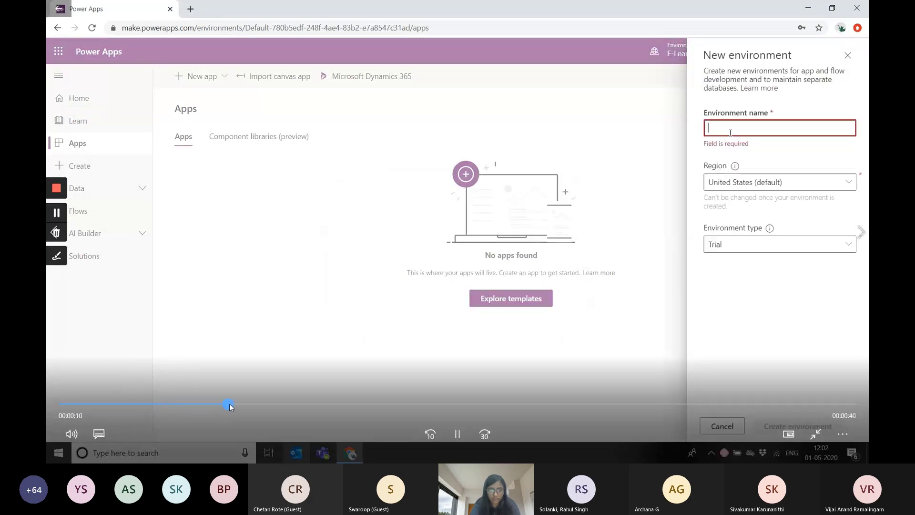
{"action": "left_click", "coordinate": [230, 404]}
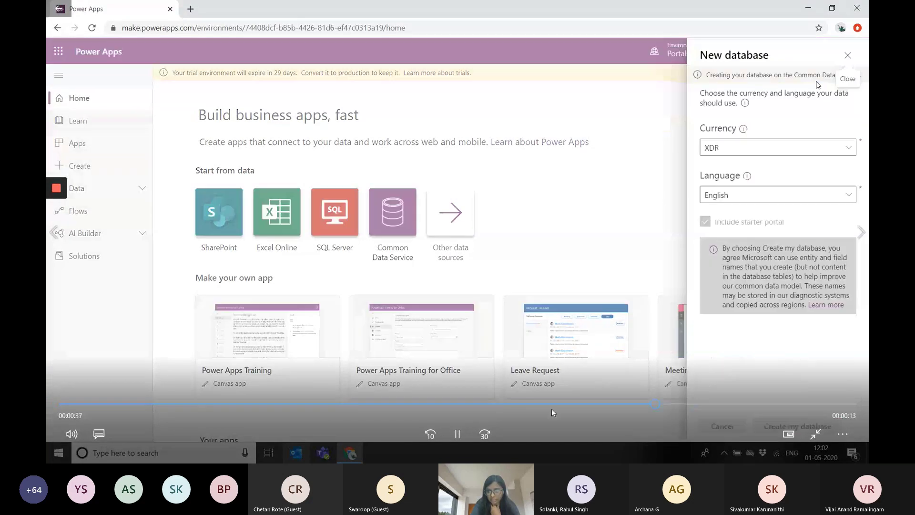
{"action": "left_click", "coordinate": [457, 433]}
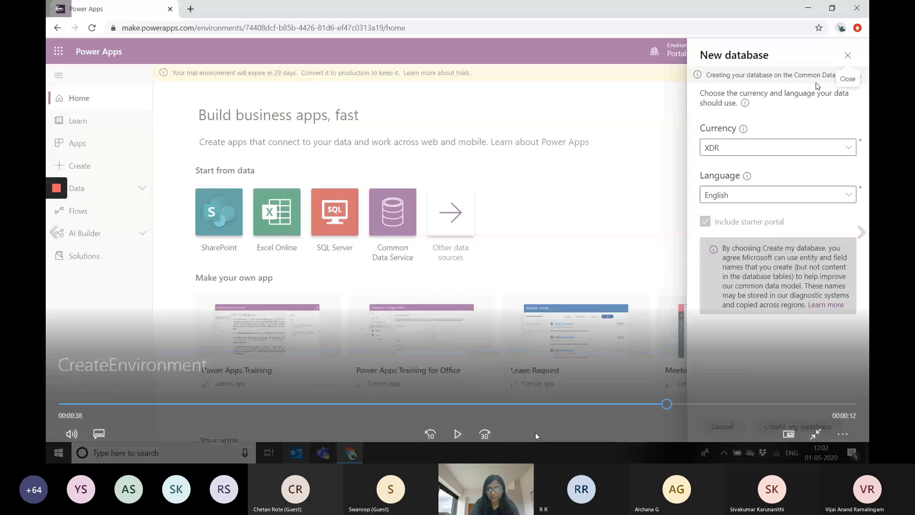
{"action": "left_click", "coordinate": [457, 434]}
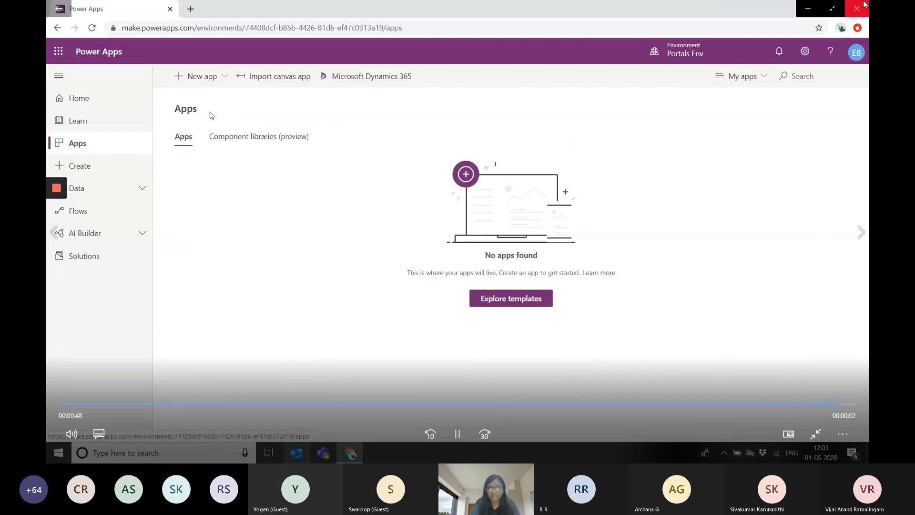
{"action": "key", "text": "alt+F4"}
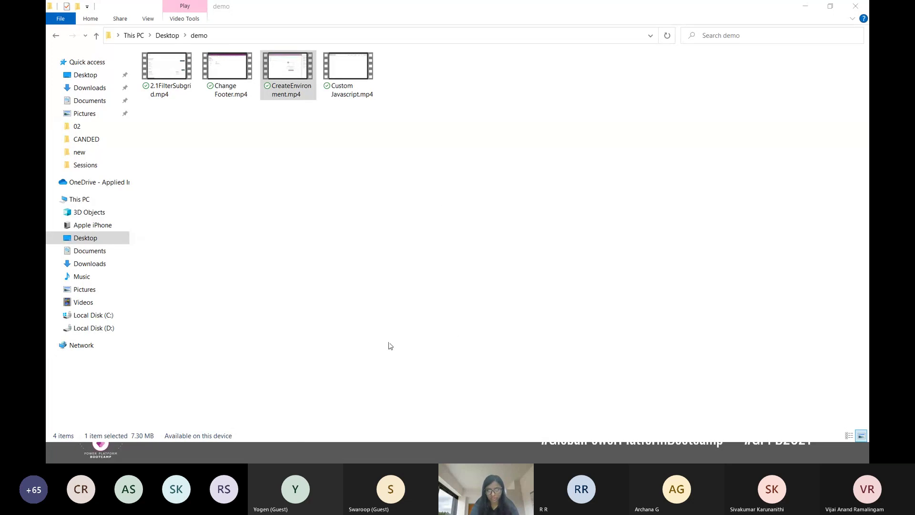
Return to the browser from the demo folder and load make.powerapps.com in the tab holding the failed preview page.
{"action": "left_click", "coordinate": [805, 6]}
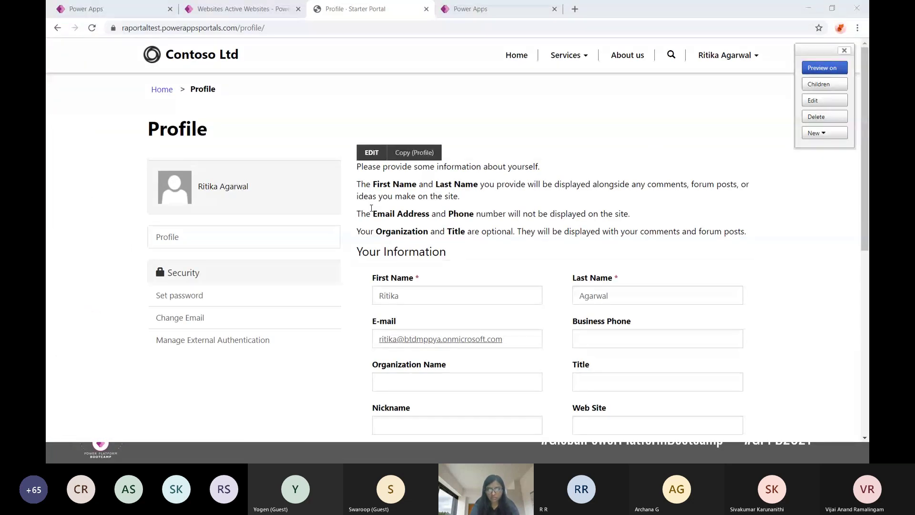
{"action": "left_click", "coordinate": [110, 9]}
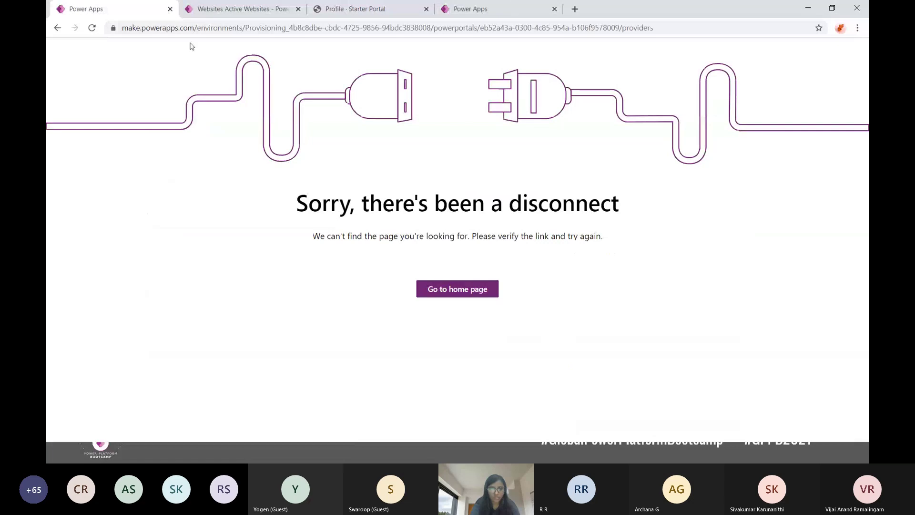
{"action": "left_click", "coordinate": [539, 5]}
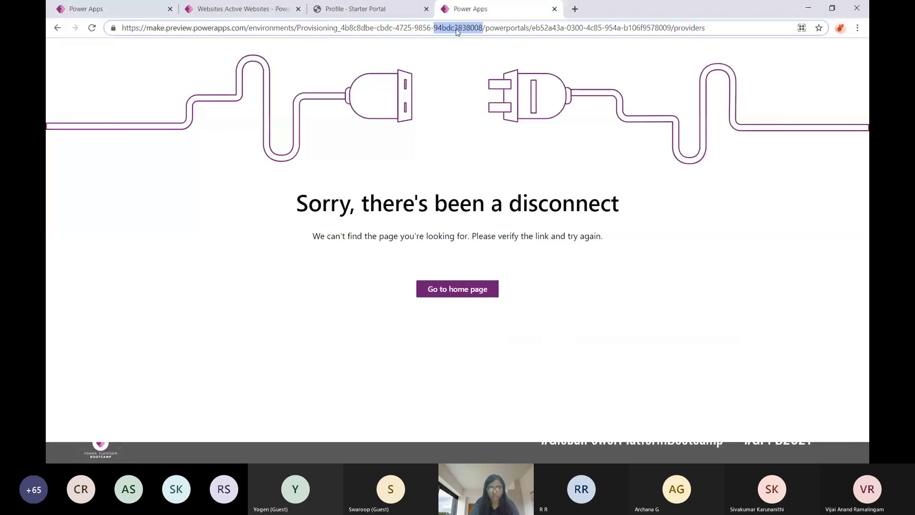
{"action": "triple_click", "coordinate": [456, 29]}
{"action": "type", "text": "make"}
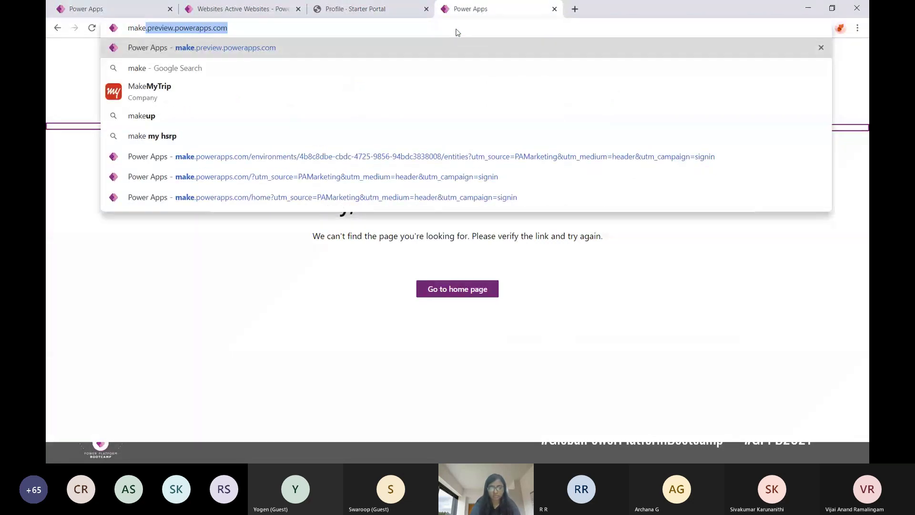
{"action": "type", "text": ".powerapp"}
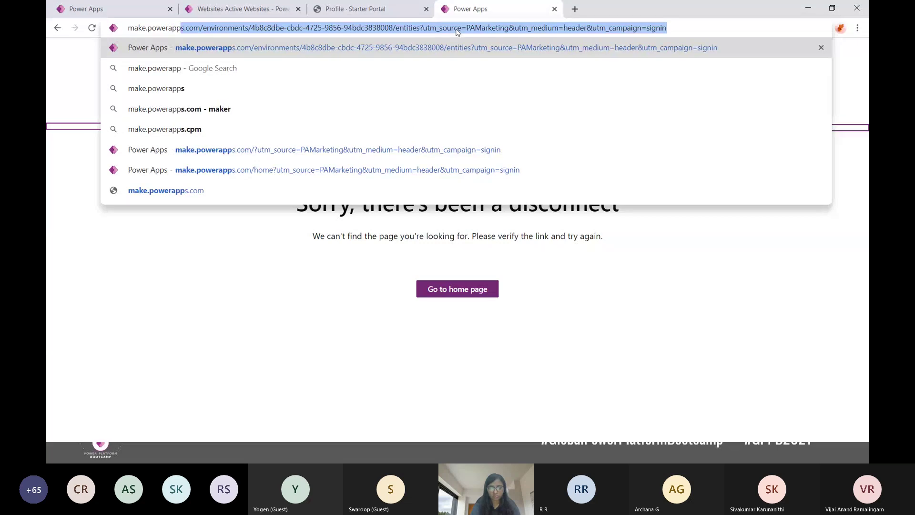
{"action": "type", "text": "s.co"}
{"action": "key", "text": "Return"}
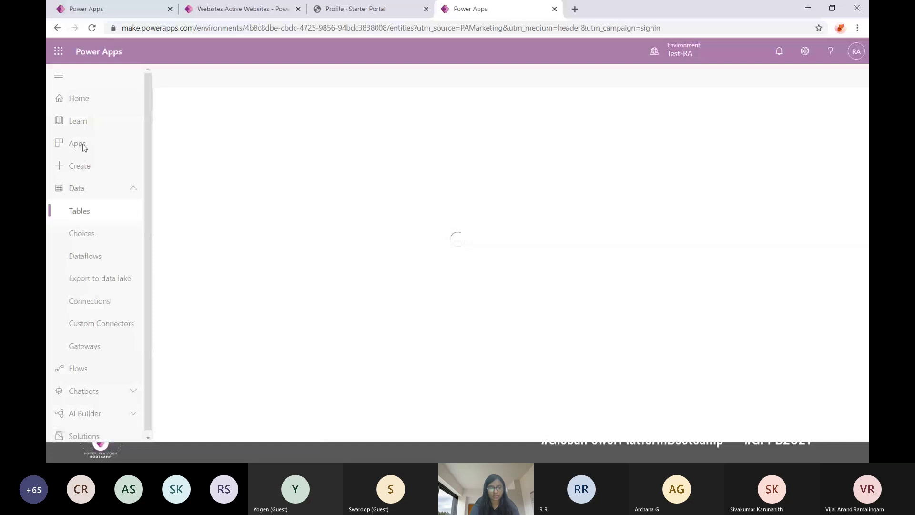
Start a new portal from blank in the Apps area of the Test-RA environment.
{"action": "left_click", "coordinate": [82, 145]}
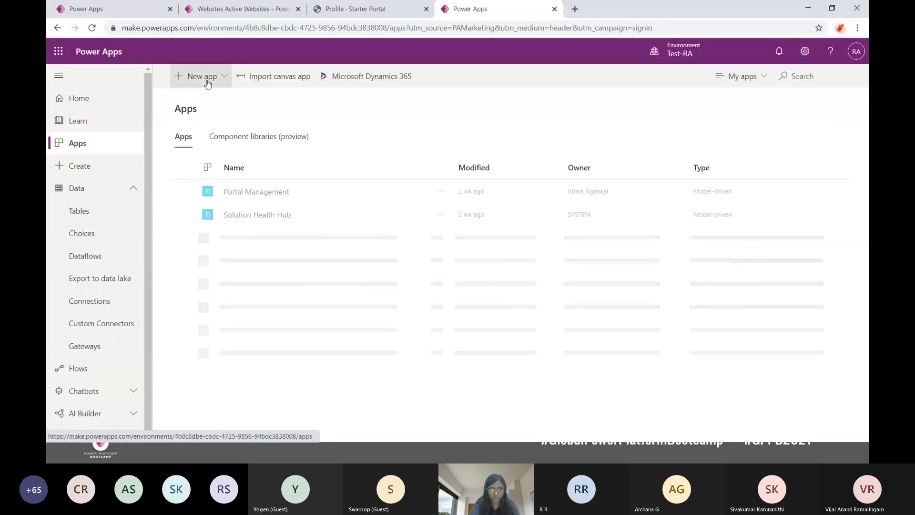
{"action": "left_click", "coordinate": [200, 77]}
{"action": "left_click", "coordinate": [196, 137]}
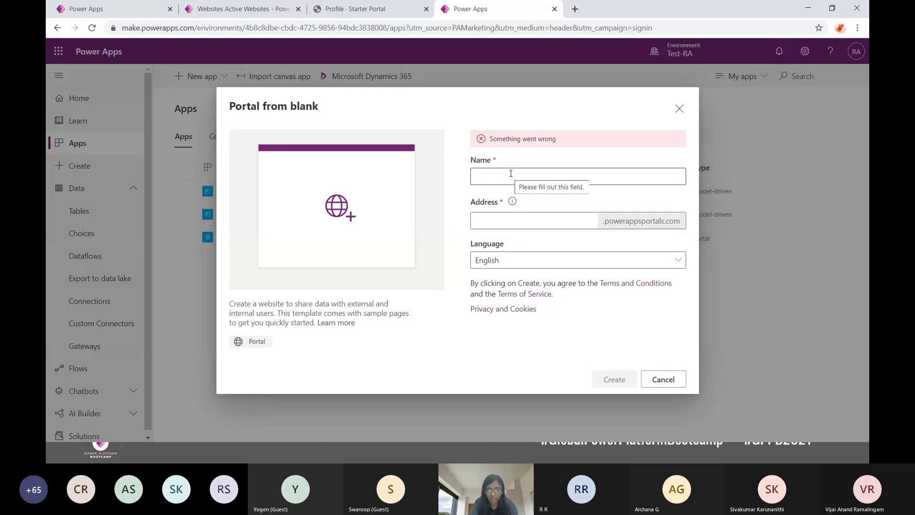
Examine the required Name and Address fields of the blank portal form, including the .powerappsportals.com suffix.
{"action": "left_click", "coordinate": [477, 176]}
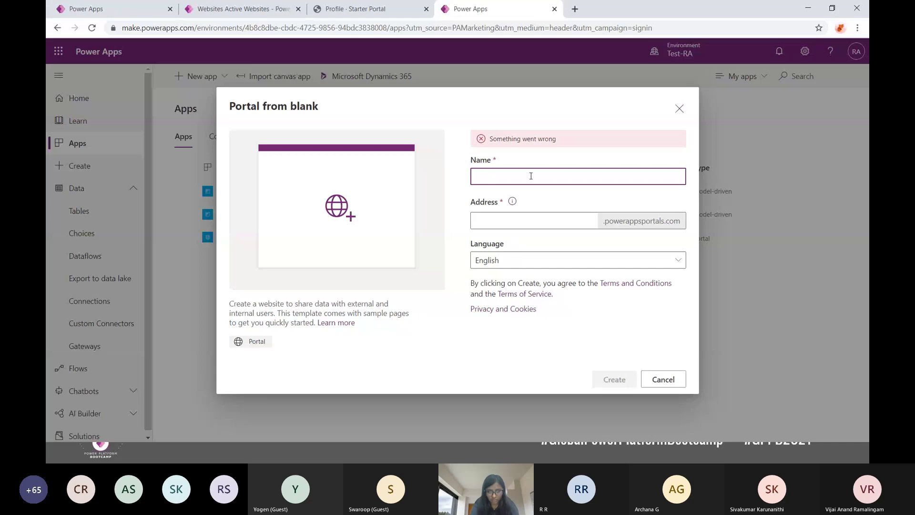
{"action": "left_click", "coordinate": [487, 223]}
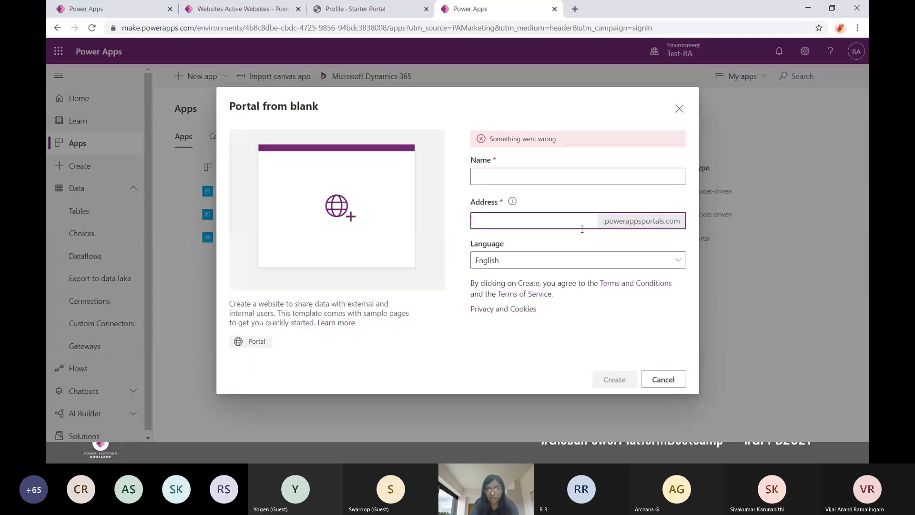
{"action": "mouse_move", "coordinate": [607, 224]}
{"action": "left_mouse_down"}
{"action": "mouse_move", "coordinate": [681, 225]}
{"action": "mouse_move", "coordinate": [606, 224]}
{"action": "left_mouse_up"}
{"action": "left_click", "coordinate": [606, 225]}
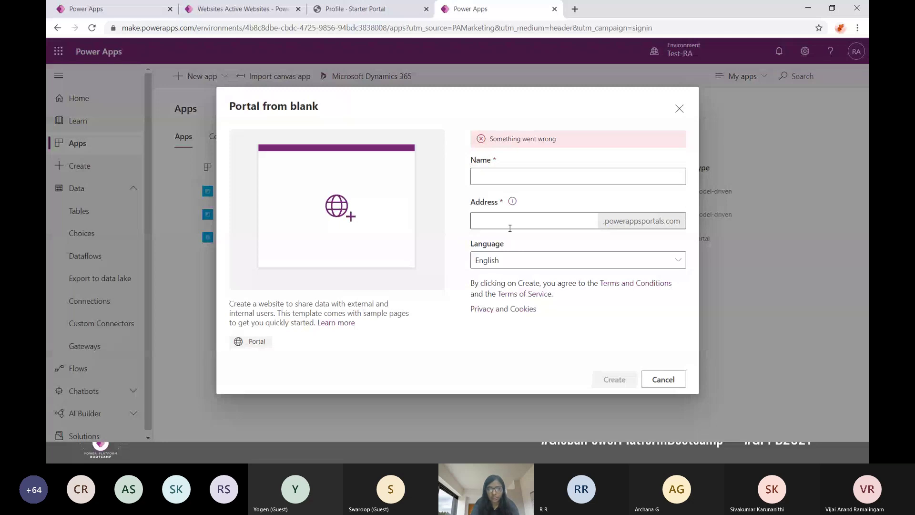
Examine the Address field and Language choices of the blank portal form, and close the form without creating a portal.
{"action": "left_click", "coordinate": [482, 219]}
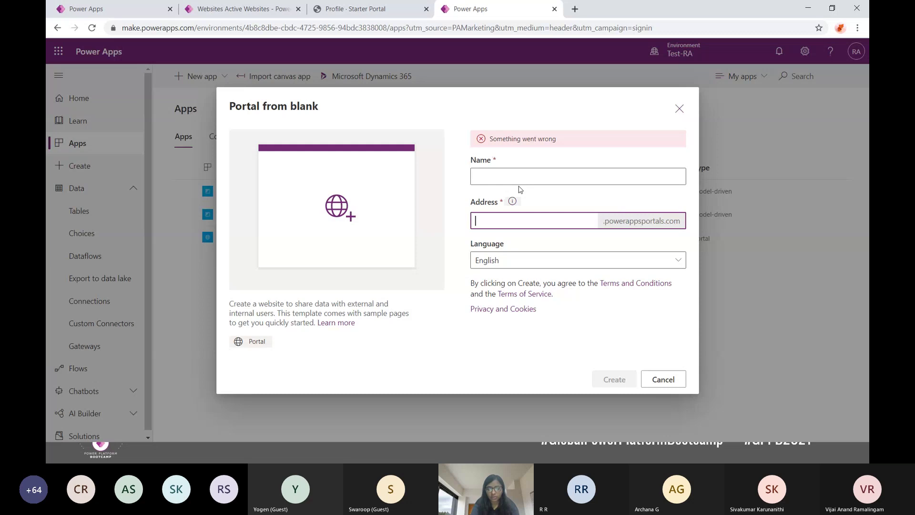
{"action": "left_click", "coordinate": [518, 265]}
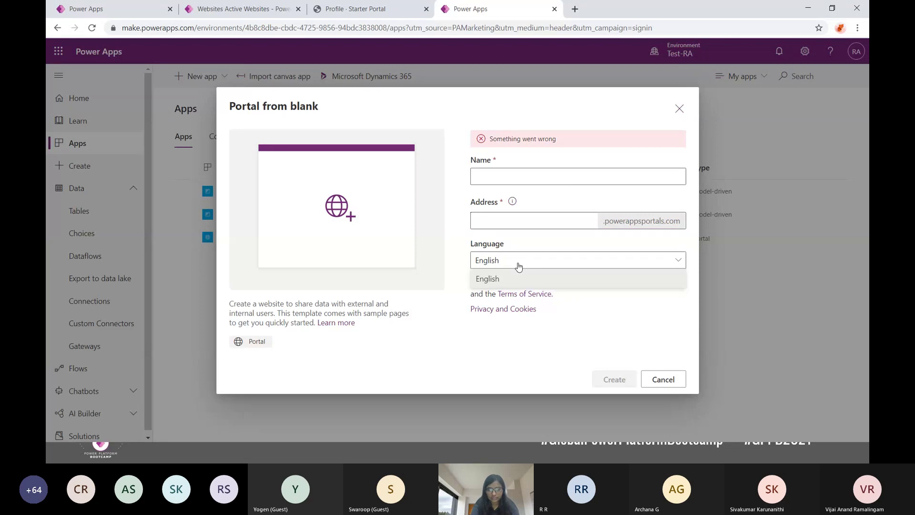
{"action": "left_click", "coordinate": [504, 247]}
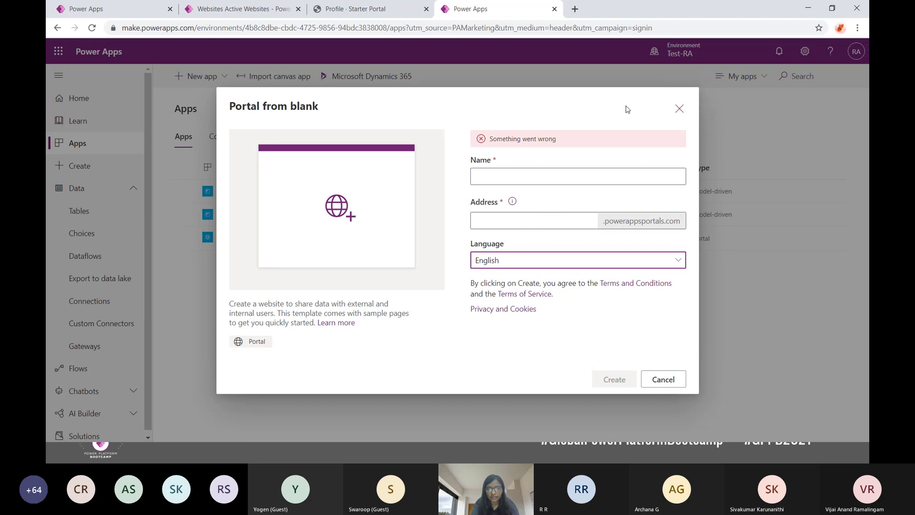
{"action": "left_click", "coordinate": [679, 113]}
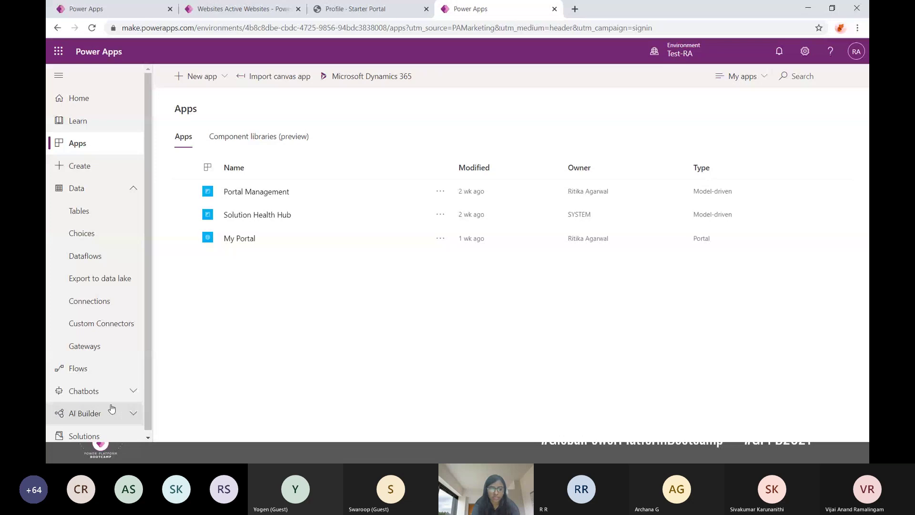
Open the Test-RA environment's Solutions in a new browser tab and examine the Dynamics 365 Portals solutions.
{"action": "right_click", "coordinate": [85, 435]}
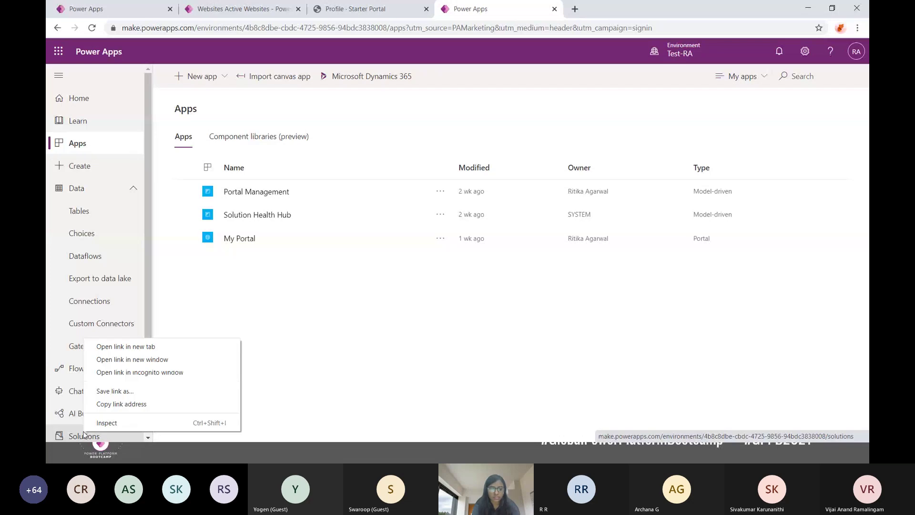
{"action": "left_click", "coordinate": [144, 342]}
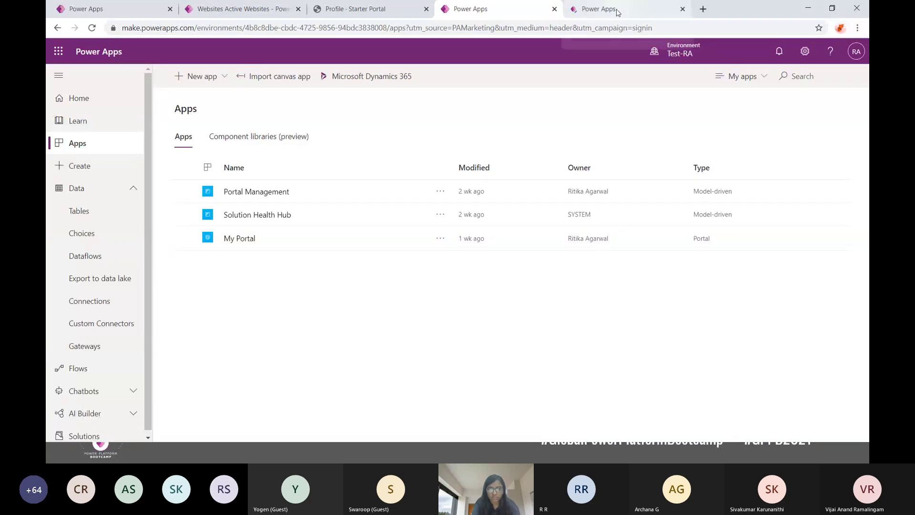
{"action": "left_click", "coordinate": [617, 10]}
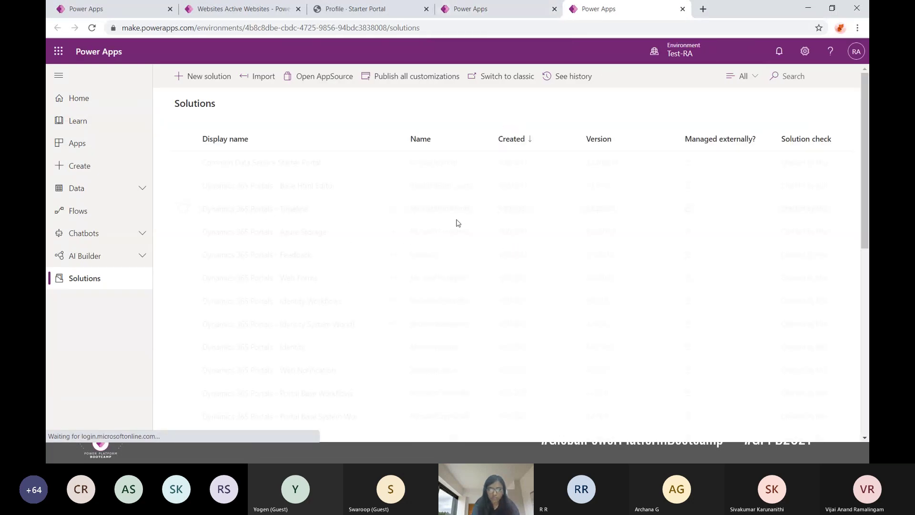
{"action": "scroll", "coordinate": [247, 267], "scroll_direction": "down", "scroll_amount": 1}
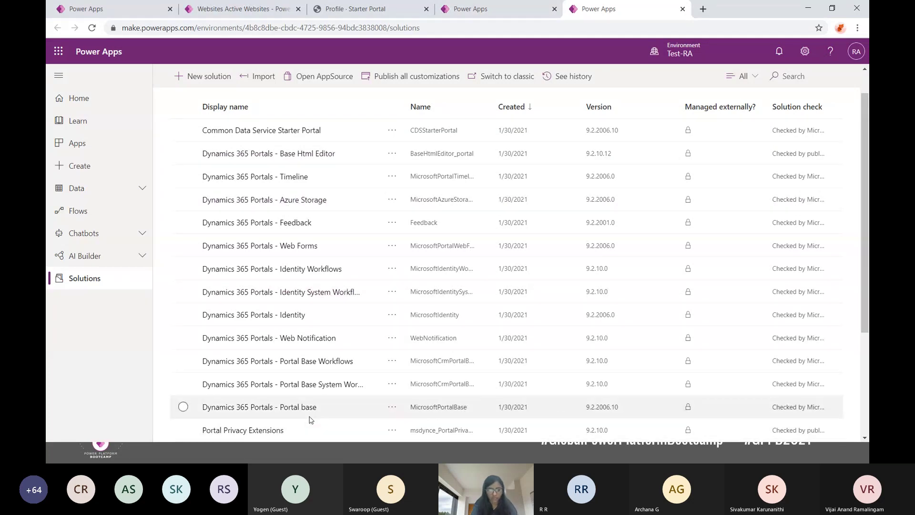
Launch the Portal Management app from the Test-RA environment's app list.
{"action": "left_click", "coordinate": [490, 15]}
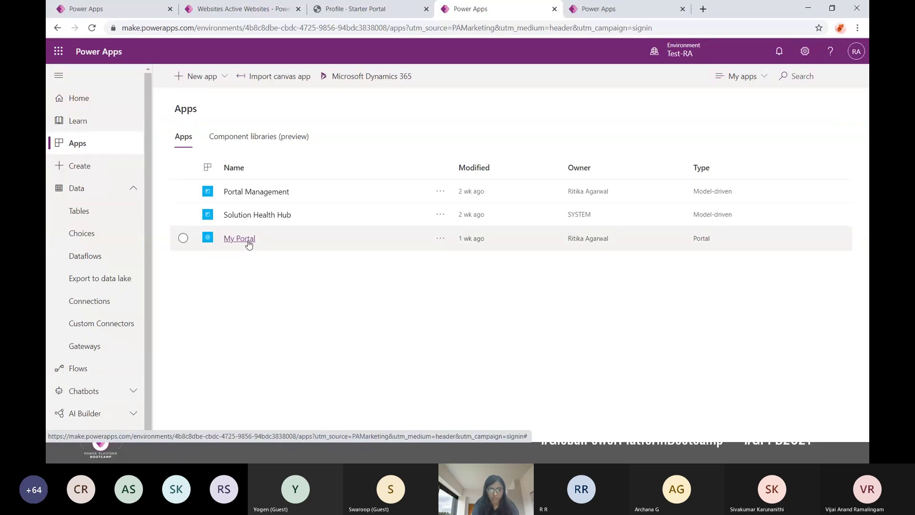
{"action": "left_click", "coordinate": [248, 192]}
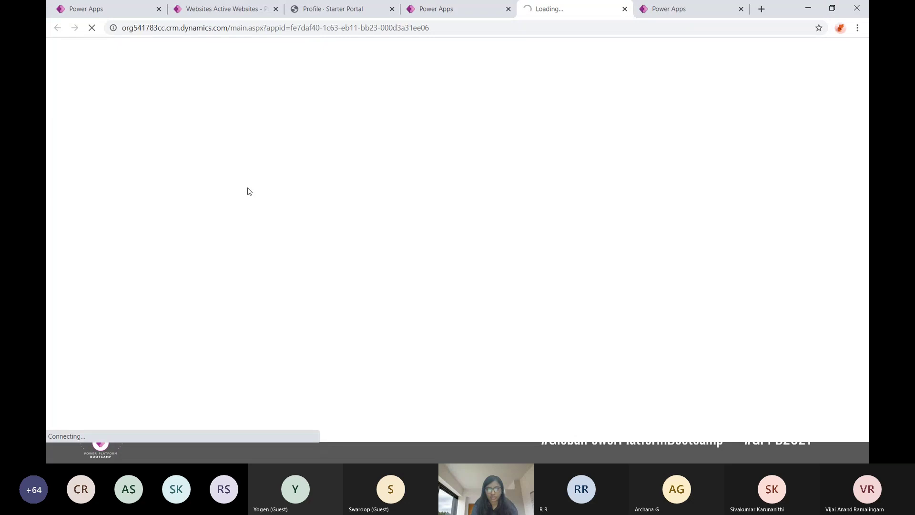
{"action": "left_click", "coordinate": [426, 10]}
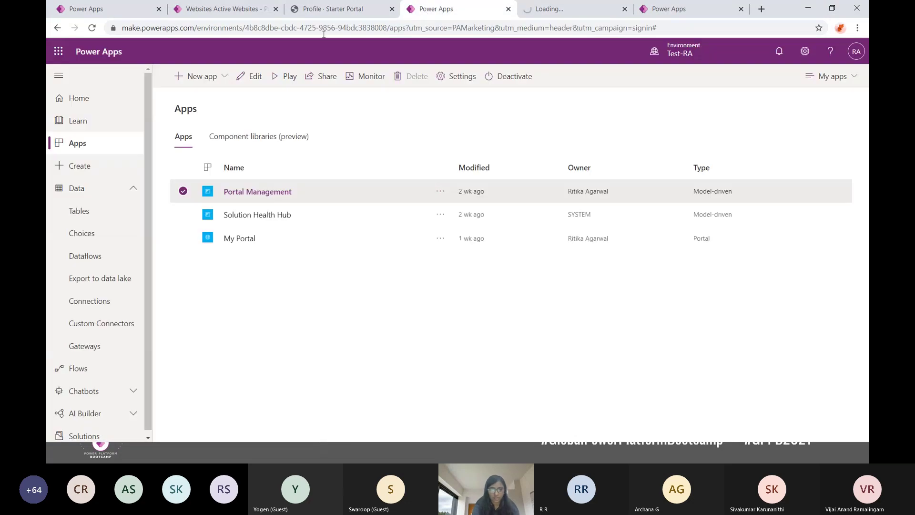
Highlight the subdomain part of the web address on the Starter Portal's Profile page.
{"action": "left_click", "coordinate": [334, 9]}
{"action": "left_click", "coordinate": [158, 29]}
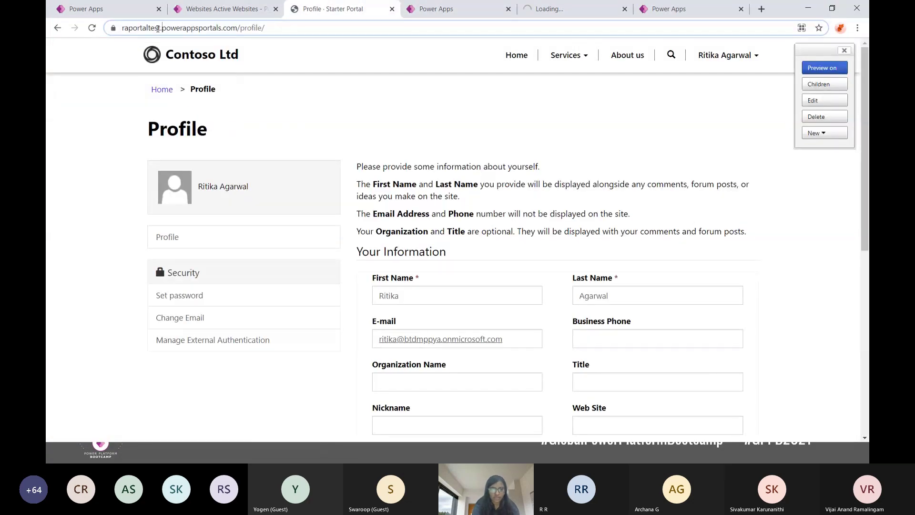
{"action": "left_click_drag", "start_coordinate": [157, 29], "coordinate": [129, 29]}
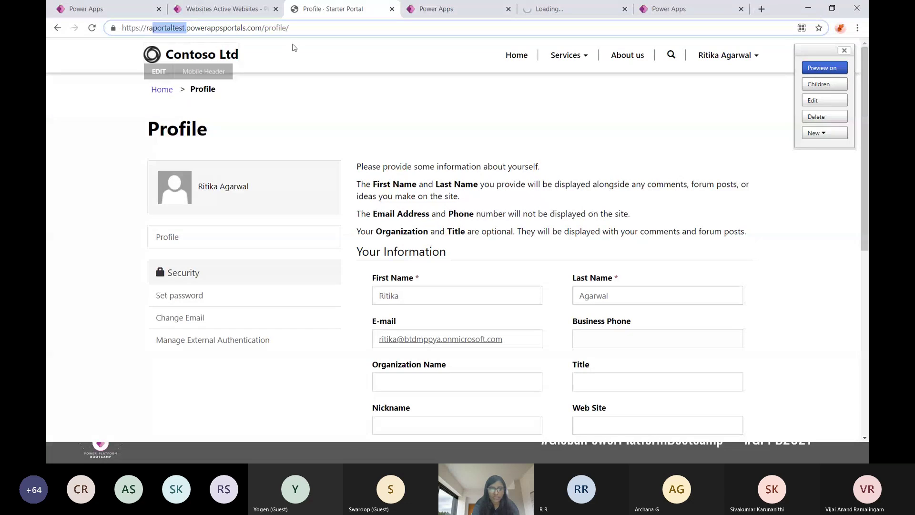
{"action": "left_click", "coordinate": [552, 9]}
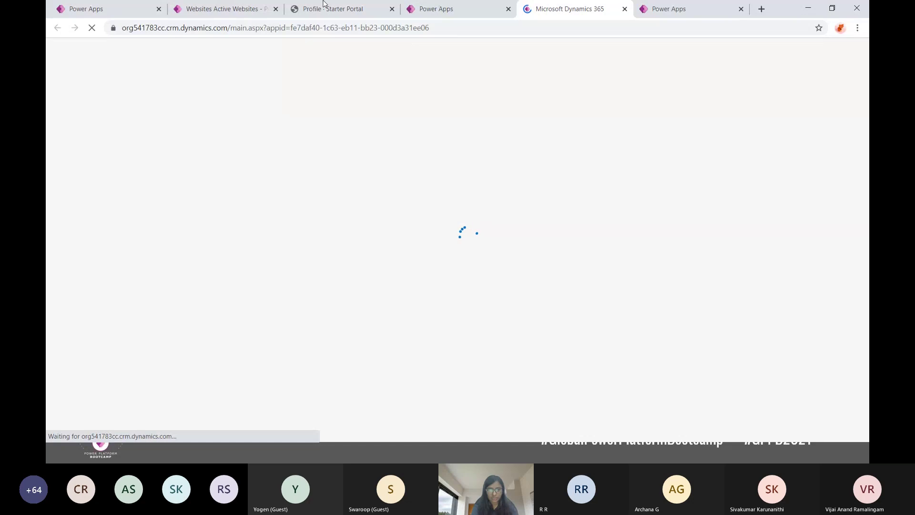
{"action": "left_click", "coordinate": [319, 12]}
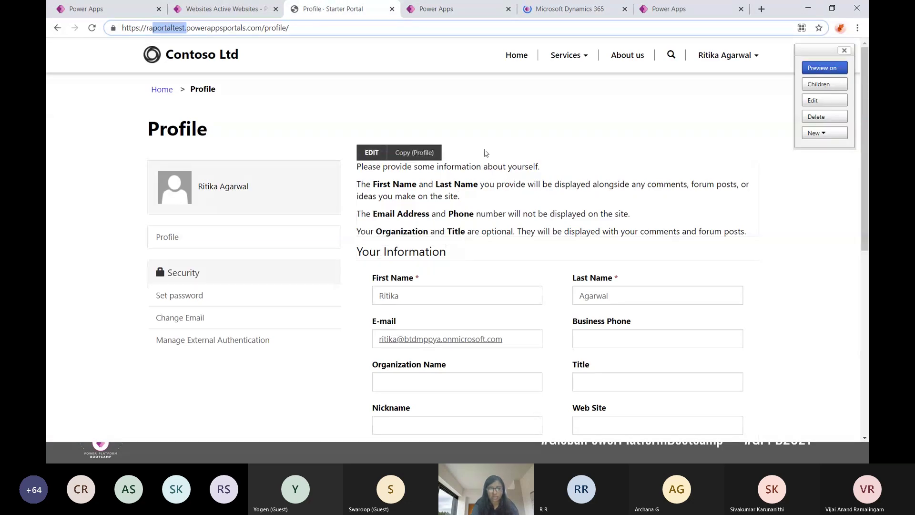
View the active websites in Portal Management and highlight the full address of the portal's Profile page for comparison.
{"action": "left_click", "coordinate": [558, 14]}
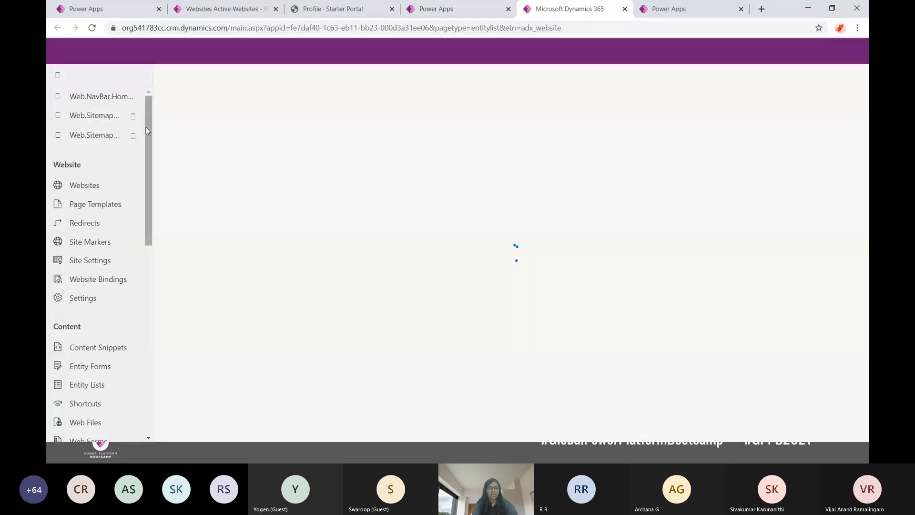
{"action": "mouse_move", "coordinate": [146, 127]}
{"action": "left_mouse_down"}
{"action": "mouse_move", "coordinate": [161, 212]}
{"action": "mouse_move", "coordinate": [143, 316]}
{"action": "mouse_move", "coordinate": [126, 169]}
{"action": "mouse_move", "coordinate": [132, 125]}
{"action": "left_mouse_up"}
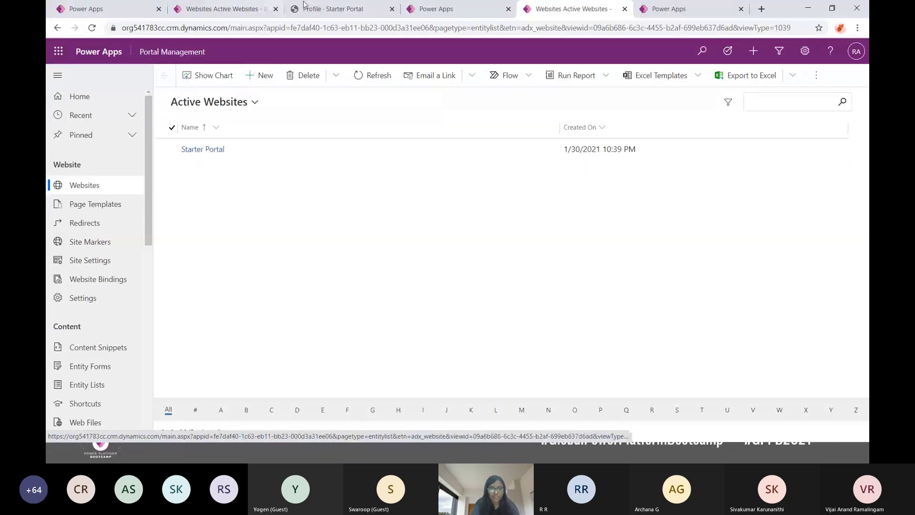
{"action": "left_click", "coordinate": [334, 9]}
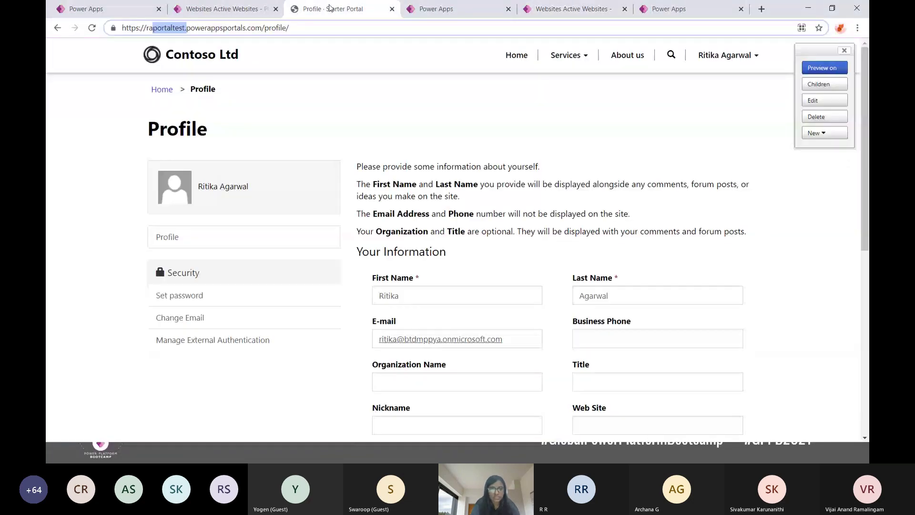
{"action": "left_click", "coordinate": [143, 28]}
{"action": "left_click_drag", "start_coordinate": [127, 28], "coordinate": [299, 31]}
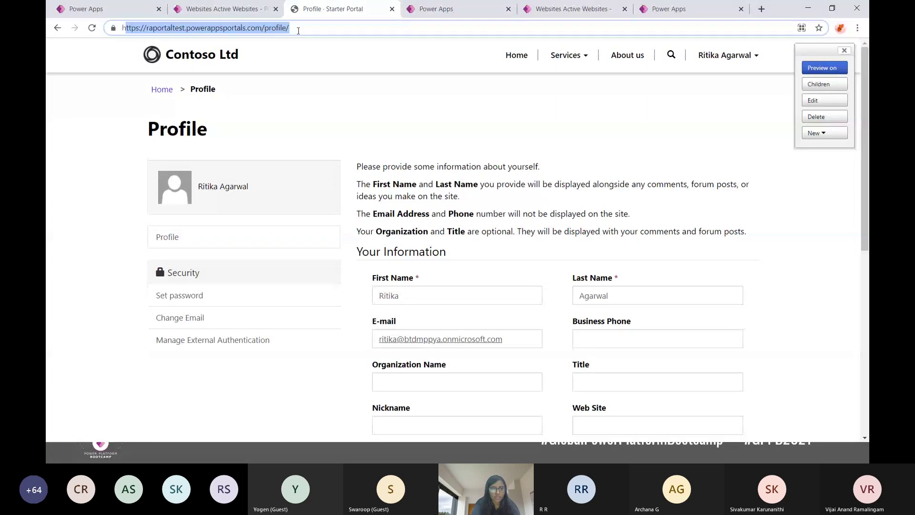
{"action": "left_click", "coordinate": [322, 27]}
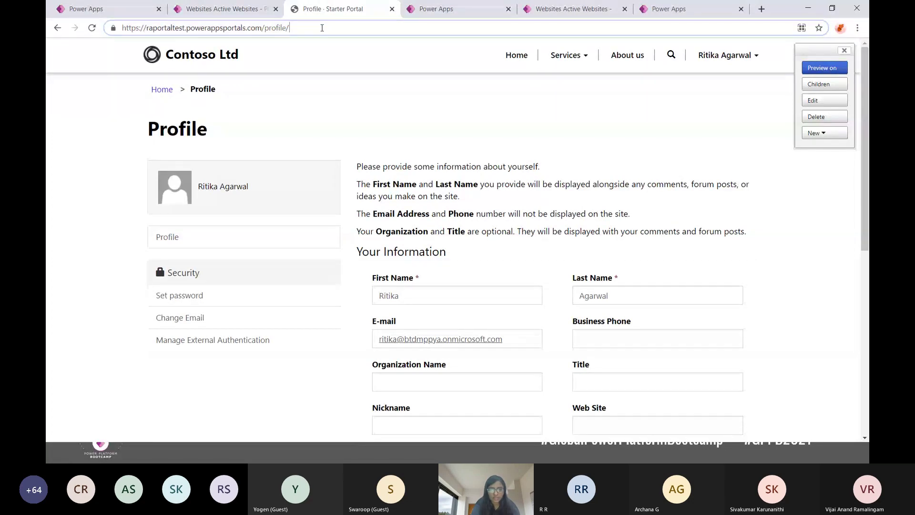
Examine the Website, Content and Security sections in Portal Management's site navigation.
{"action": "left_click", "coordinate": [585, 14]}
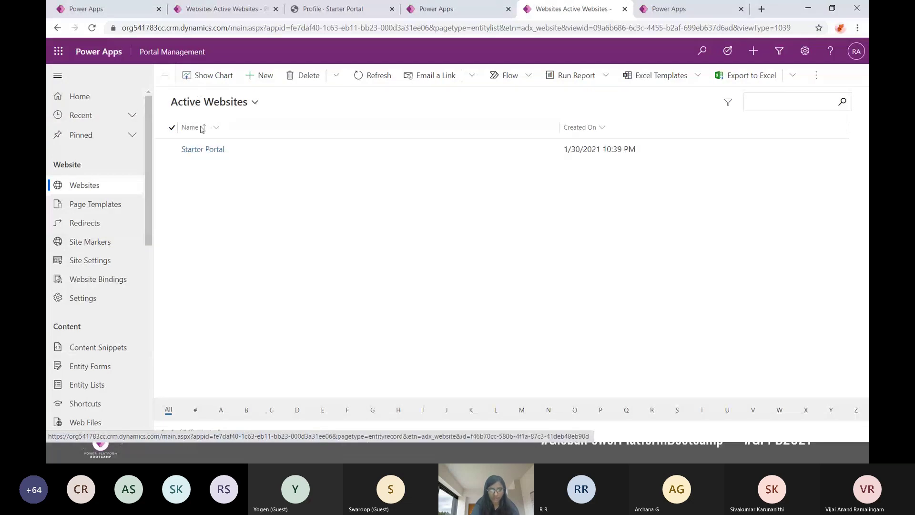
{"action": "scroll", "coordinate": [95, 372], "scroll_direction": "down", "scroll_amount": 2}
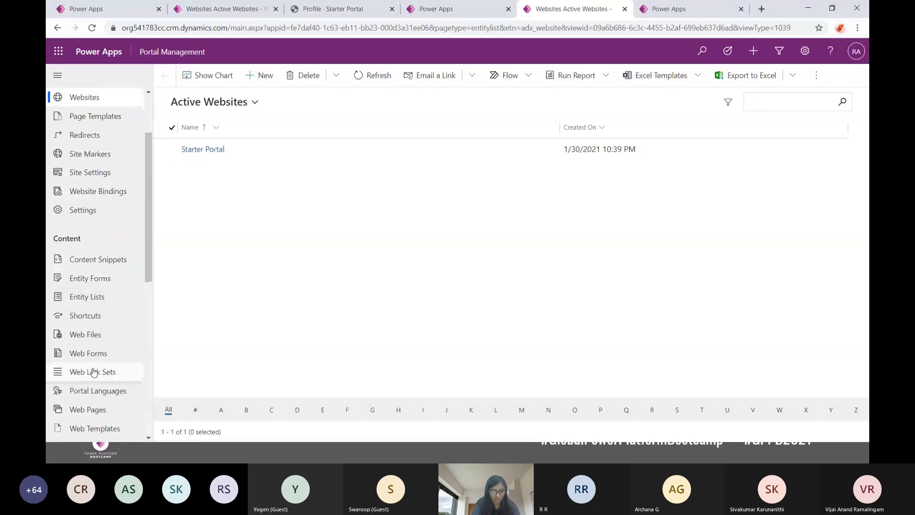
{"action": "scroll", "coordinate": [101, 410], "scroll_direction": "down", "scroll_amount": 3}
{"action": "scroll", "coordinate": [98, 400], "scroll_direction": "down", "scroll_amount": 2}
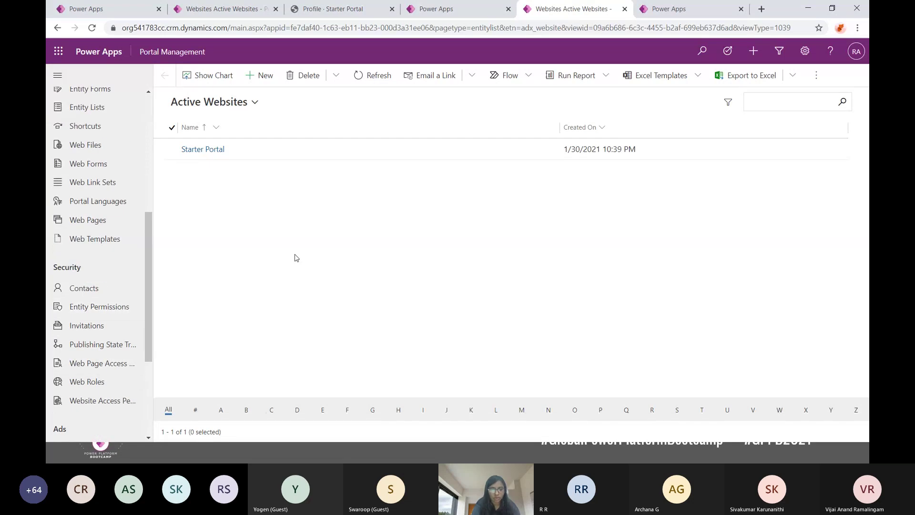
{"action": "scroll", "coordinate": [113, 229], "scroll_direction": "up", "scroll_amount": 7}
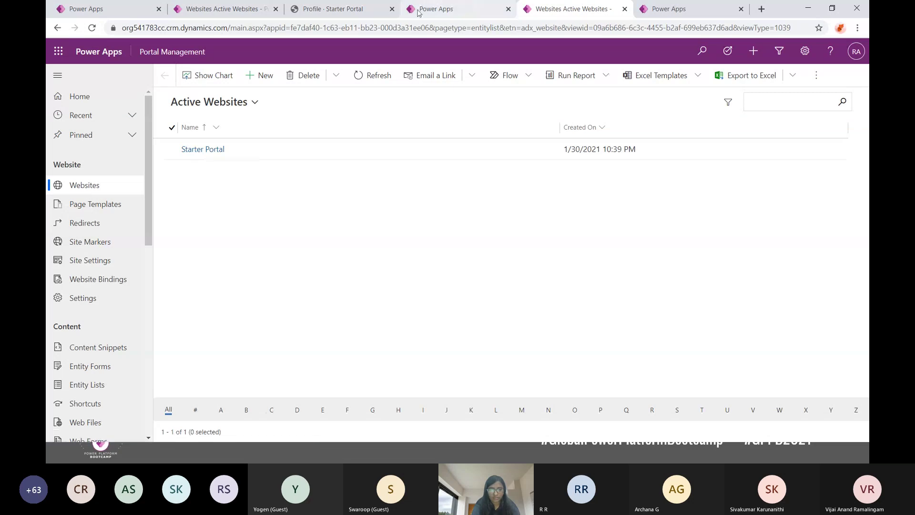
Load the Starter Portal's home page and open the website binding for raportaltest.powerappsportals.com in Portal Management.
{"action": "left_click", "coordinate": [343, 15]}
{"action": "left_click", "coordinate": [518, 56]}
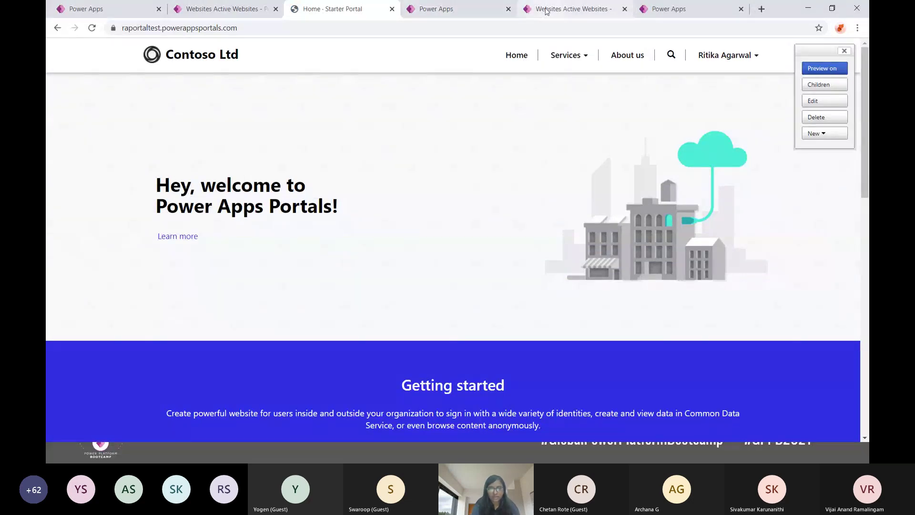
{"action": "left_click", "coordinate": [572, 9]}
{"action": "left_click", "coordinate": [98, 279]}
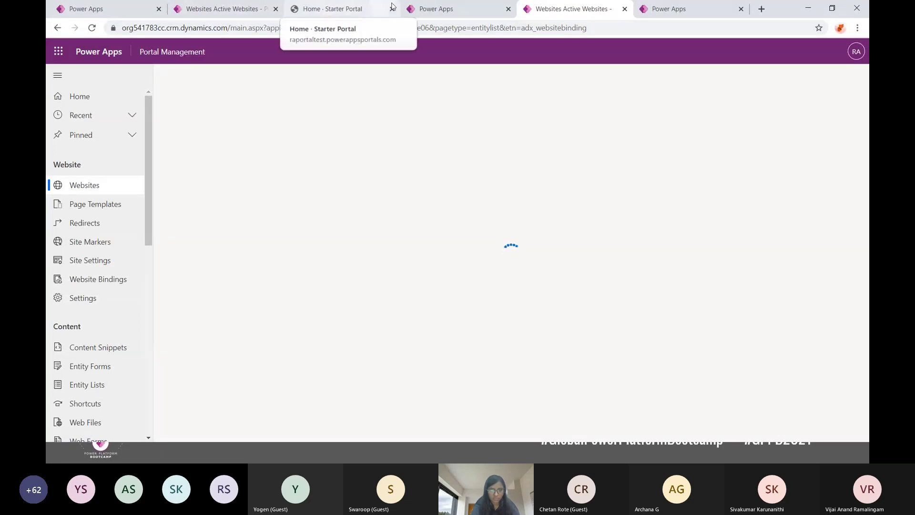
{"action": "left_click", "coordinate": [336, 9]}
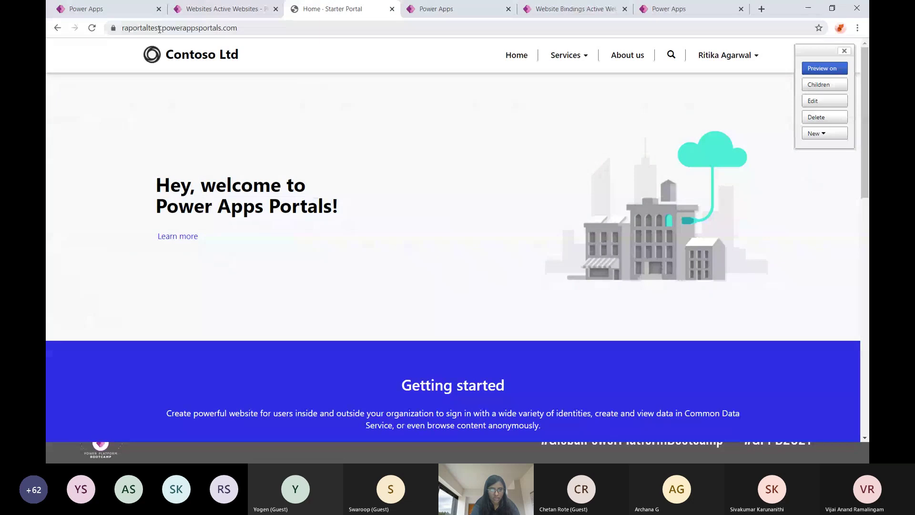
{"action": "left_click", "coordinate": [561, 12]}
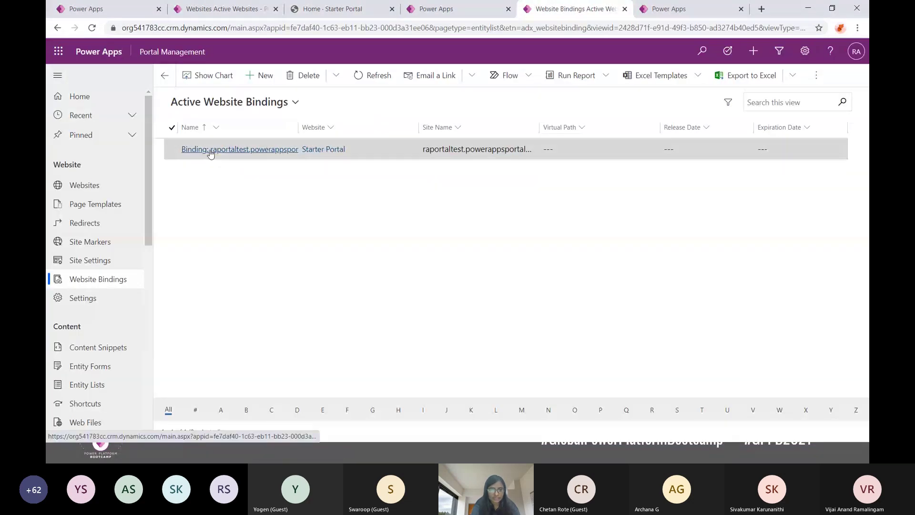
{"action": "left_click", "coordinate": [249, 151]}
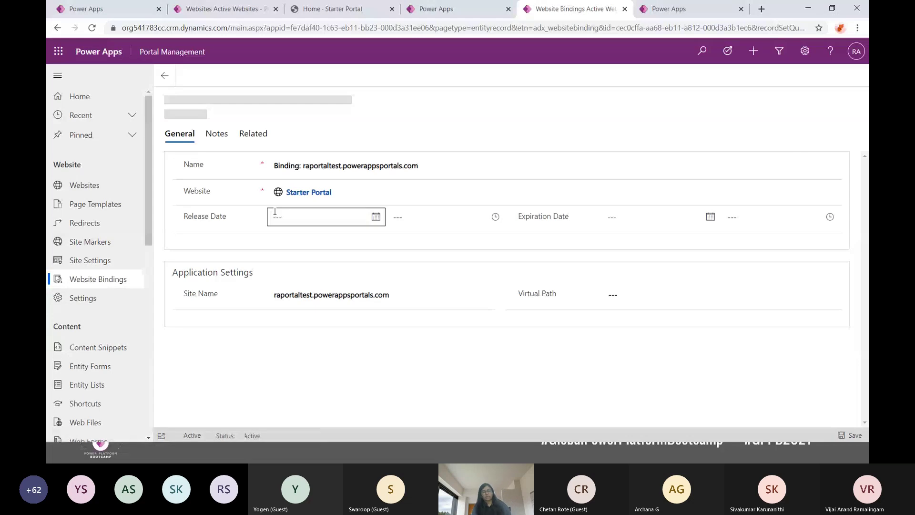
Open the Full Page record from the active page templates and highlight its Rewrite Url.
{"action": "left_click", "coordinate": [87, 210]}
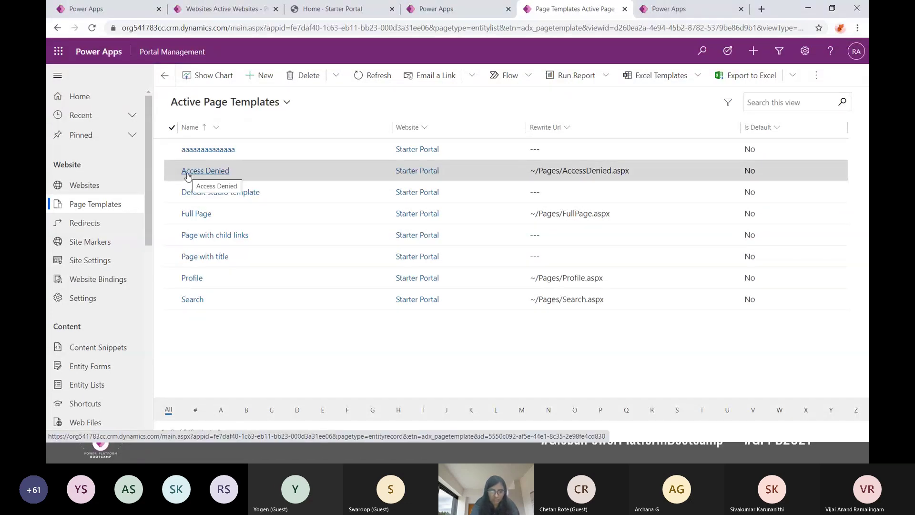
{"action": "left_click", "coordinate": [194, 214]}
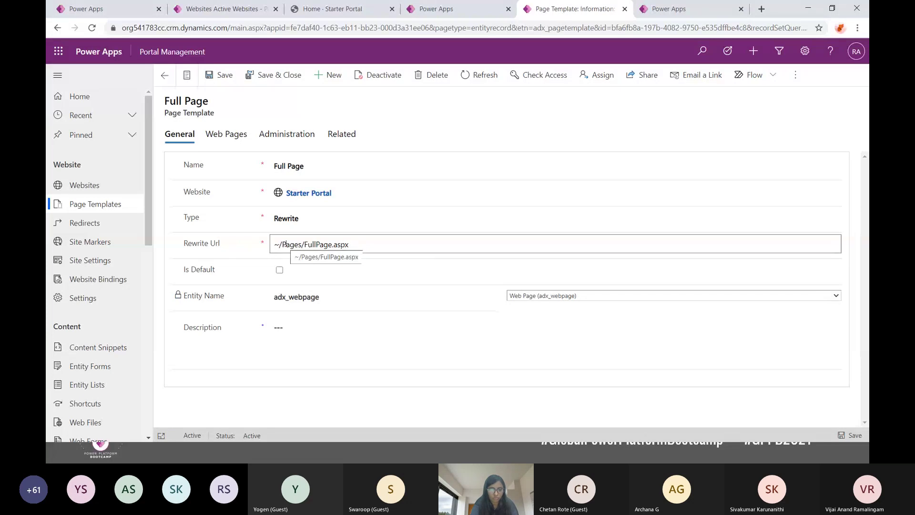
{"action": "left_click_drag", "start_coordinate": [286, 244], "coordinate": [360, 251]}
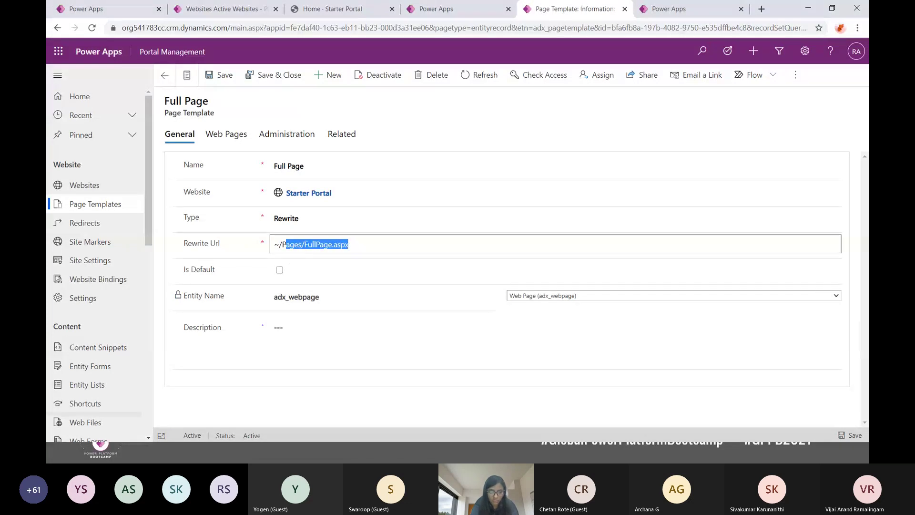
{"action": "scroll", "coordinate": [106, 385], "scroll_direction": "down", "scroll_amount": 3}
{"action": "scroll", "coordinate": [106, 383], "scroll_direction": "up", "scroll_amount": 1}
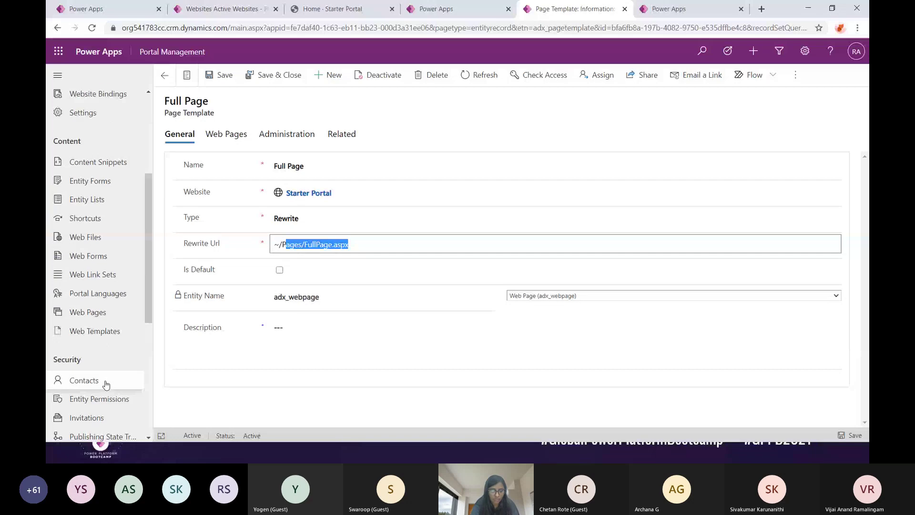
{"action": "scroll", "coordinate": [88, 313], "scroll_direction": "up", "scroll_amount": 1}
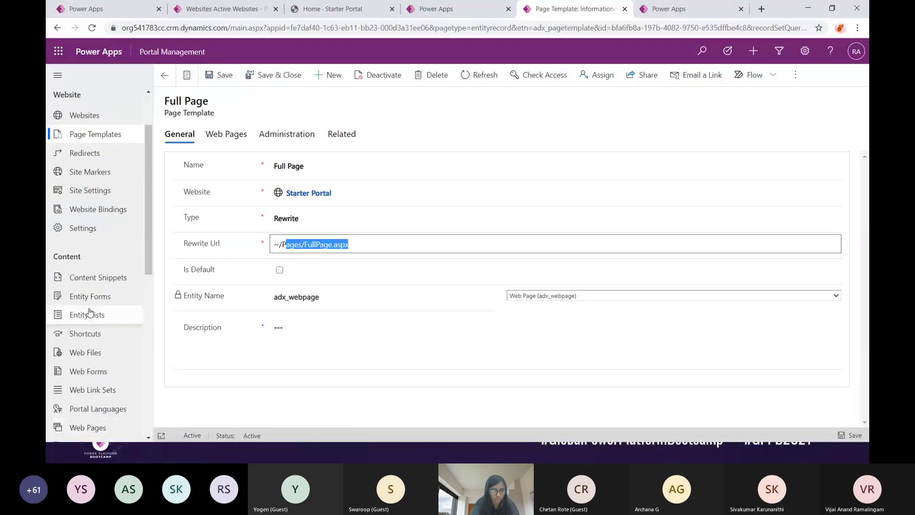
{"action": "scroll", "coordinate": [92, 257], "scroll_direction": "up", "scroll_amount": 2}
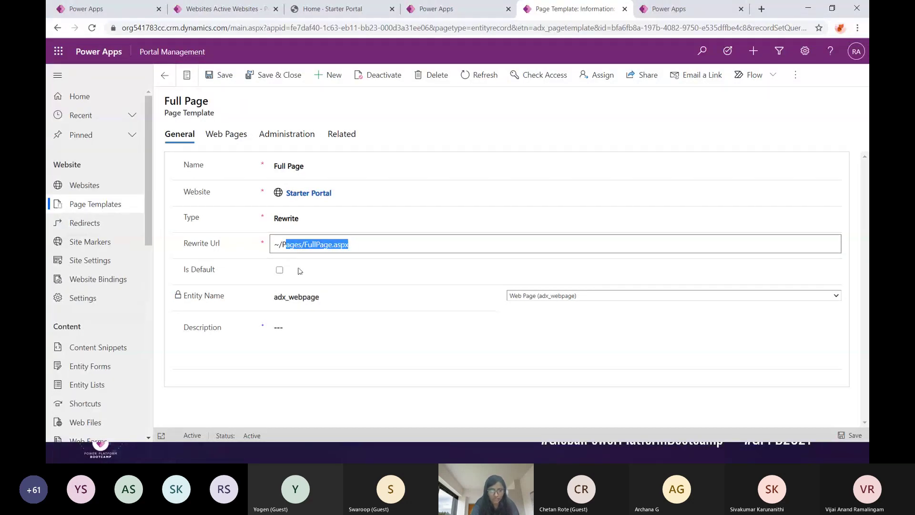
View the active redirects and the active site markers in Portal Management.
{"action": "left_click", "coordinate": [94, 222]}
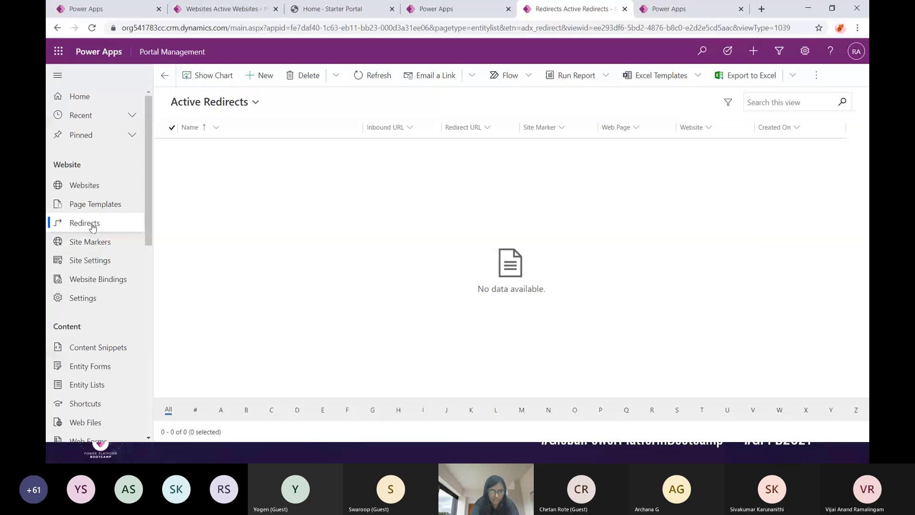
{"action": "left_click", "coordinate": [98, 242]}
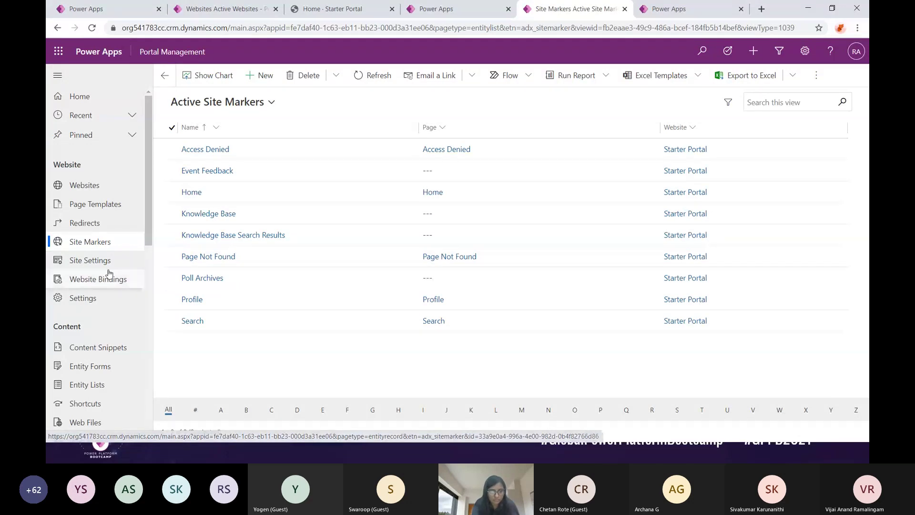
Open the active site settings and compare them with the Starter Portal's home page.
{"action": "left_click", "coordinate": [88, 262]}
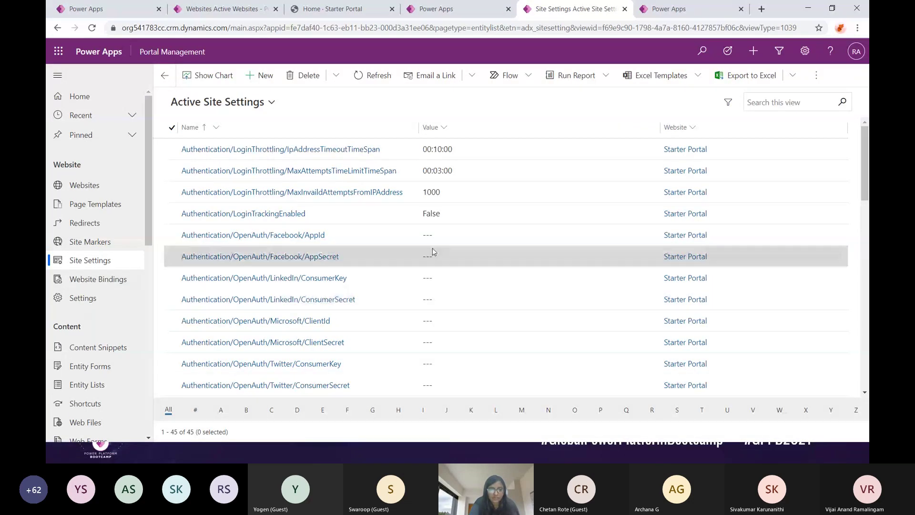
{"action": "scroll", "coordinate": [432, 251], "scroll_direction": "down", "scroll_amount": 1}
{"action": "scroll", "coordinate": [429, 243], "scroll_direction": "up", "scroll_amount": 1}
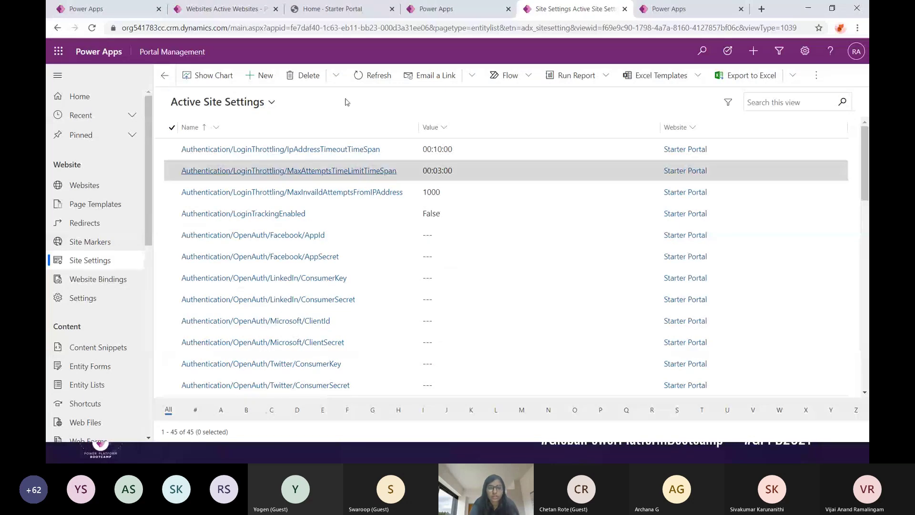
{"action": "left_click", "coordinate": [332, 8]}
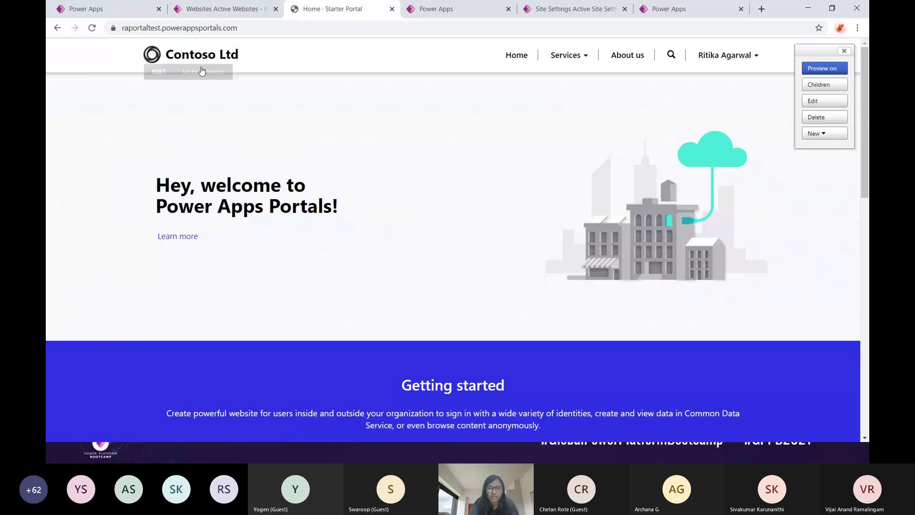
{"action": "left_click", "coordinate": [571, 9]}
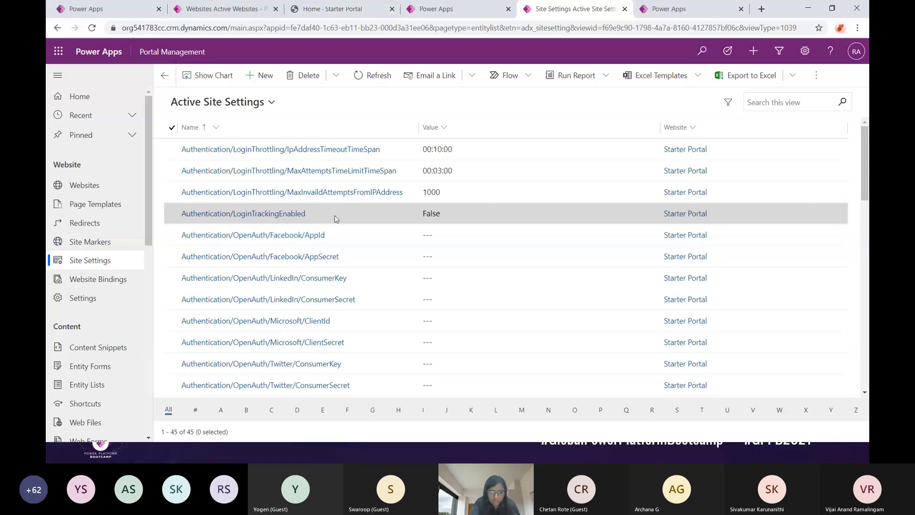
Examine the active site settings from the authentication entries down to the profile, search and theme entries.
{"action": "scroll", "coordinate": [334, 342], "scroll_direction": "down", "scroll_amount": 2}
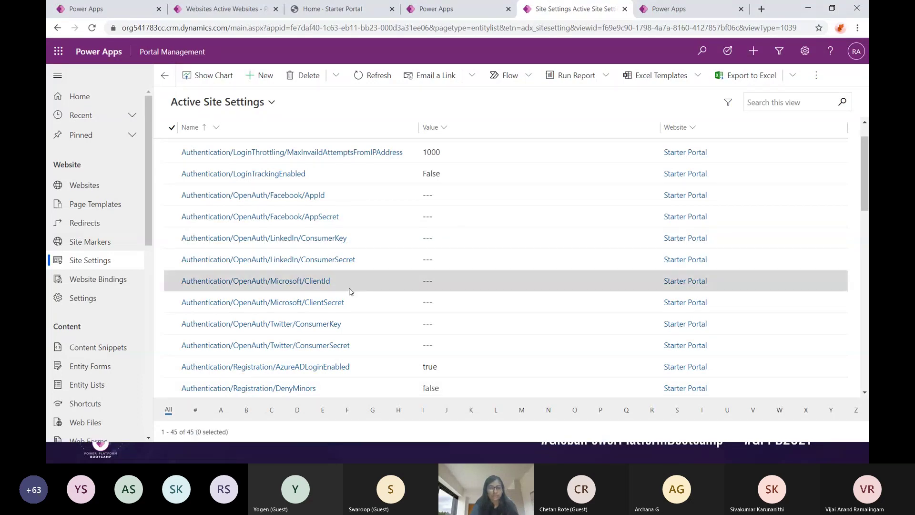
{"action": "scroll", "coordinate": [348, 290], "scroll_direction": "down", "scroll_amount": 4}
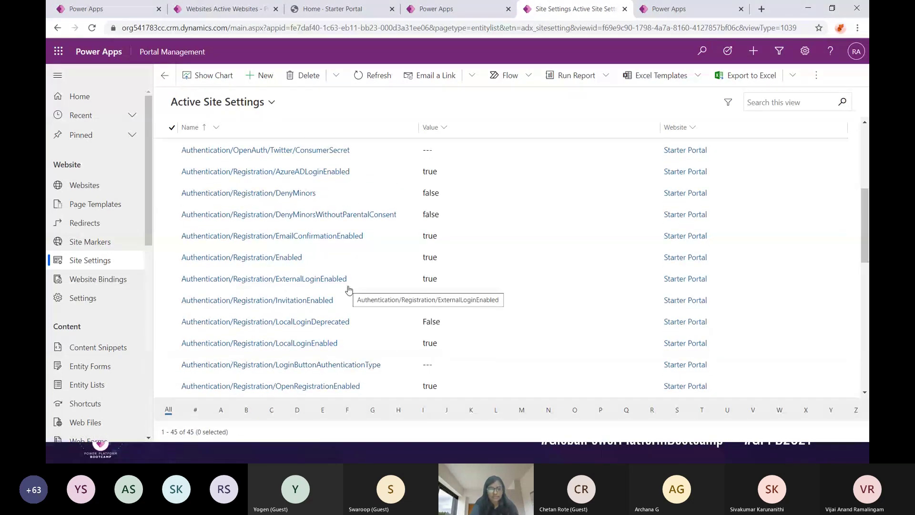
{"action": "scroll", "coordinate": [348, 289], "scroll_direction": "down", "scroll_amount": 7}
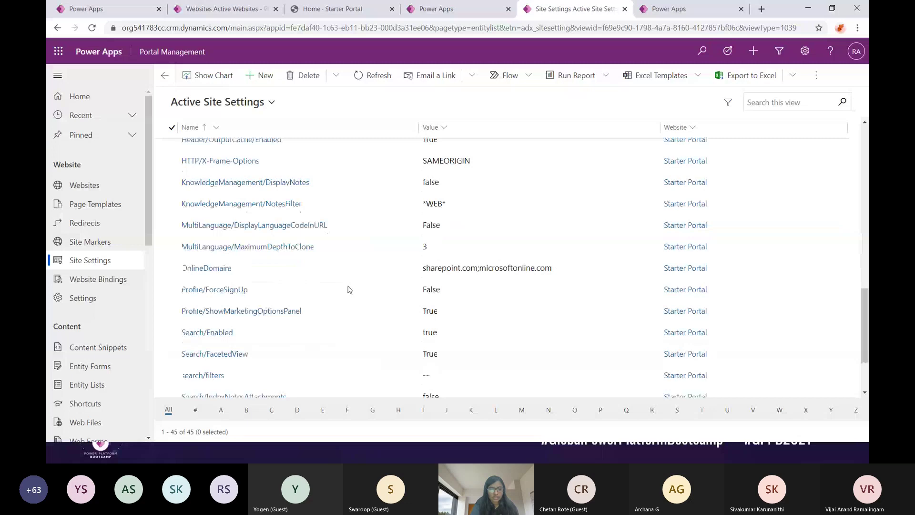
{"action": "scroll", "coordinate": [348, 289], "scroll_direction": "down", "scroll_amount": 2}
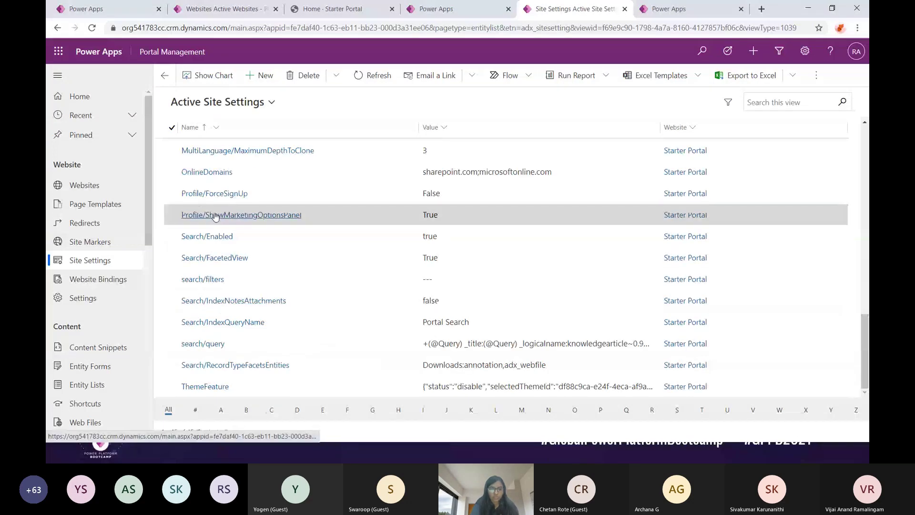
{"action": "scroll", "coordinate": [360, 200], "scroll_direction": "up", "scroll_amount": 1}
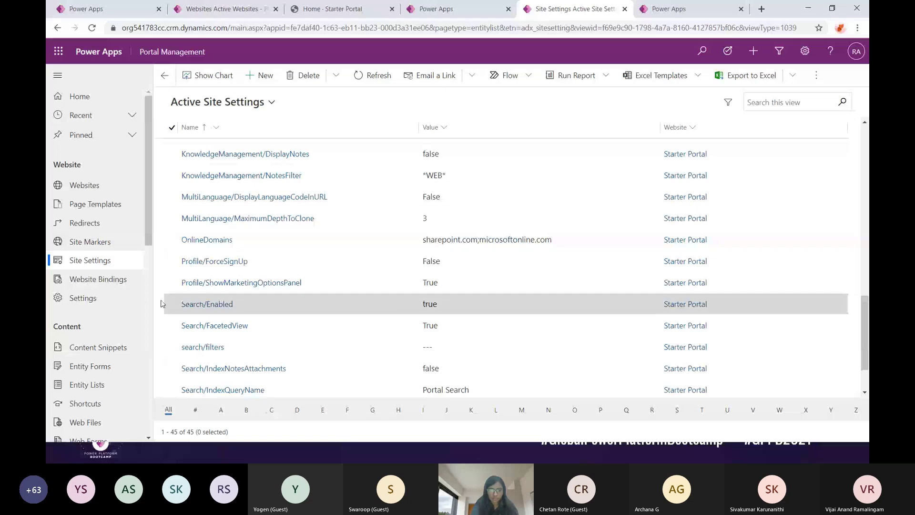
View the active Settings records and the active content snippets in Portal Management.
{"action": "left_click", "coordinate": [83, 299]}
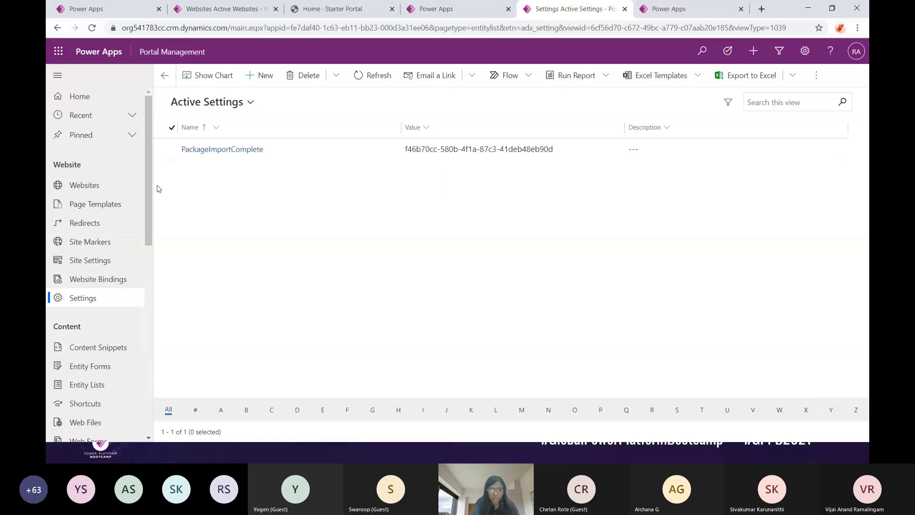
{"action": "scroll", "coordinate": [110, 279], "scroll_direction": "down", "scroll_amount": 2}
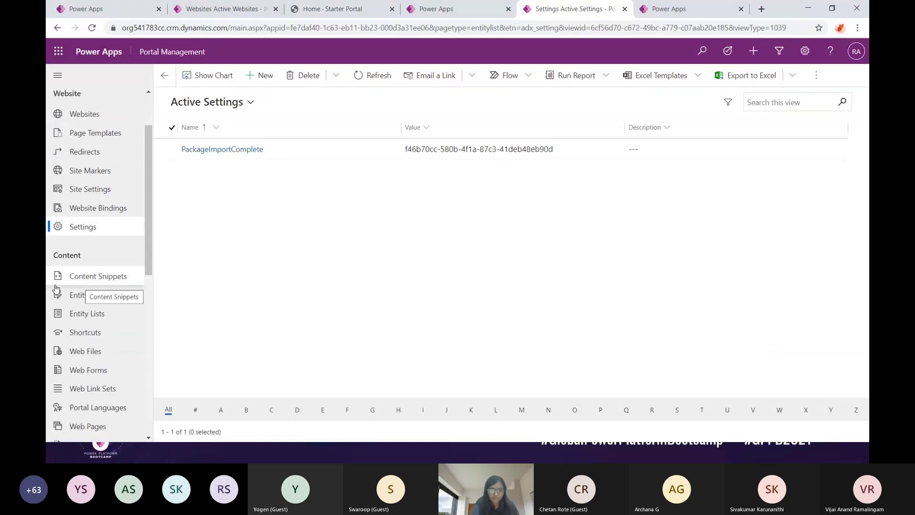
{"action": "left_click", "coordinate": [86, 283]}
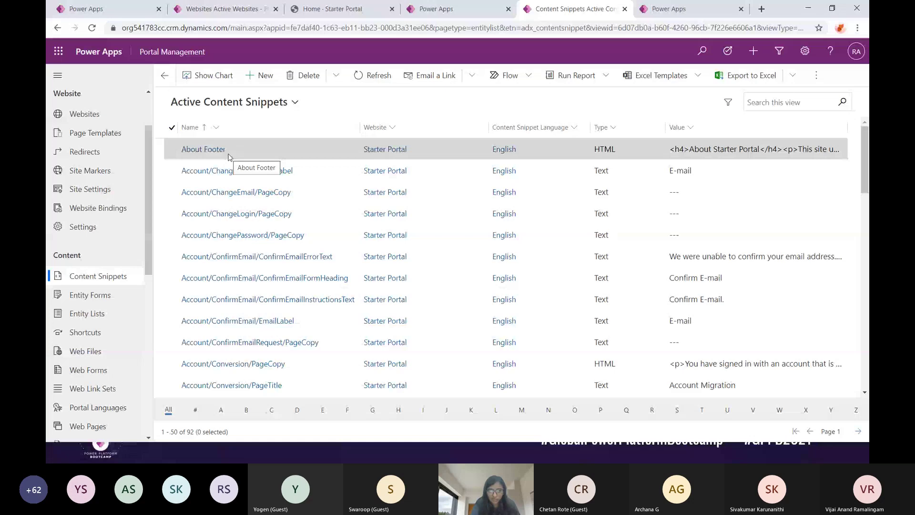
Check the editable copyright footer on the Starter Portal's home page and return to the content snippets list.
{"action": "left_click", "coordinate": [350, 8]}
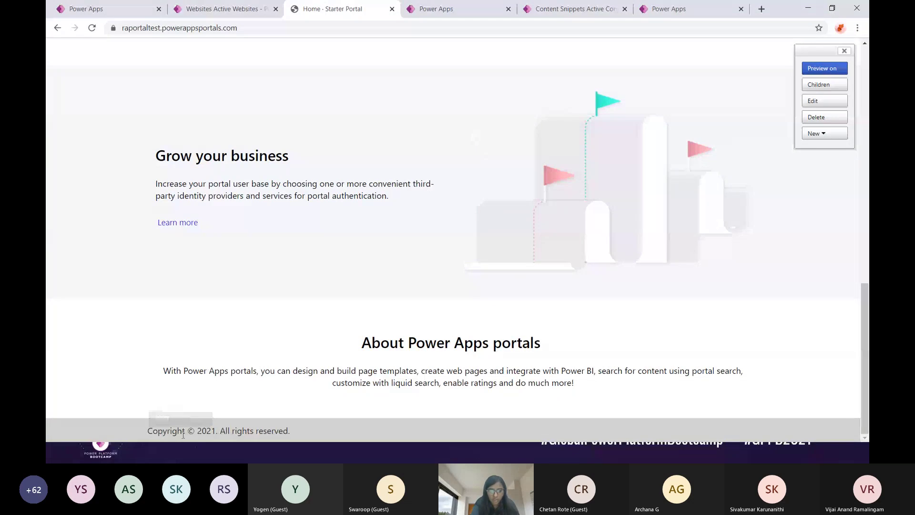
{"action": "mouse_move", "coordinate": [240, 436]}
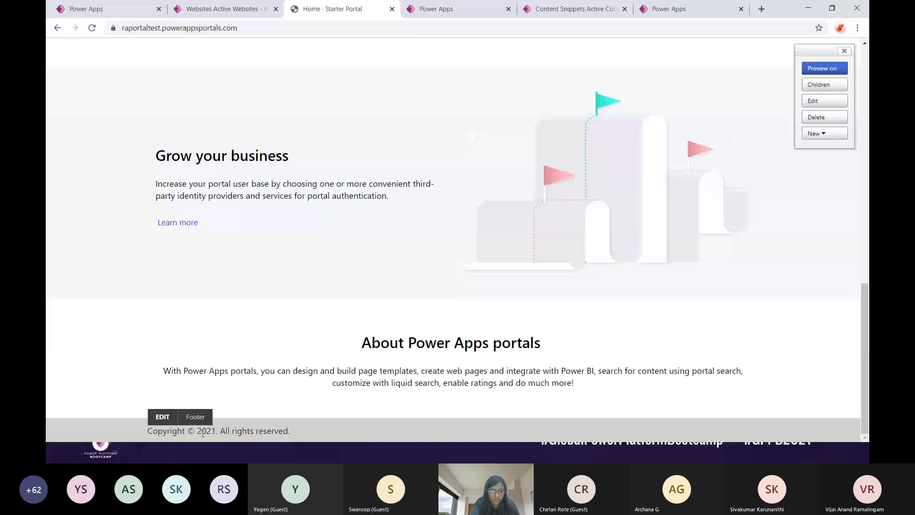
{"action": "left_click", "coordinate": [557, 11]}
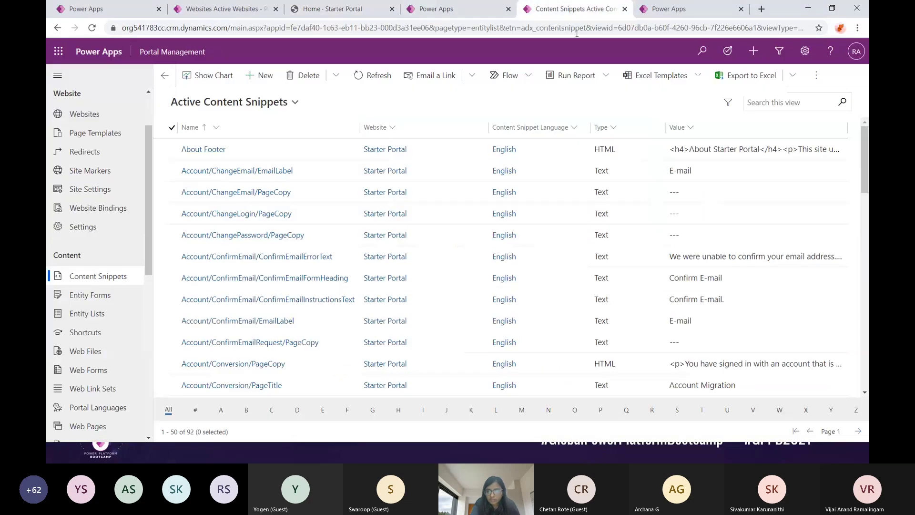
Open the About Footer content snippet and examine its HTML value in the designer.
{"action": "left_click", "coordinate": [202, 149]}
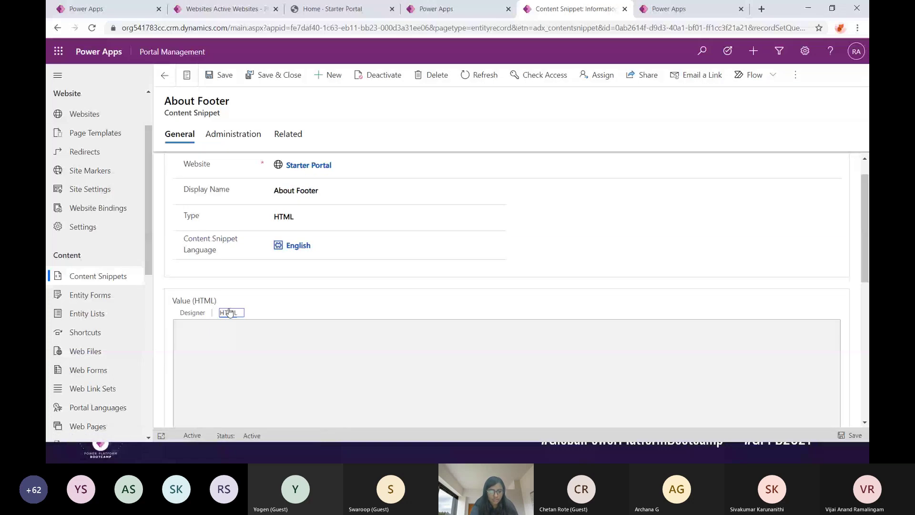
{"action": "scroll", "coordinate": [378, 315], "scroll_direction": "down", "scroll_amount": 1}
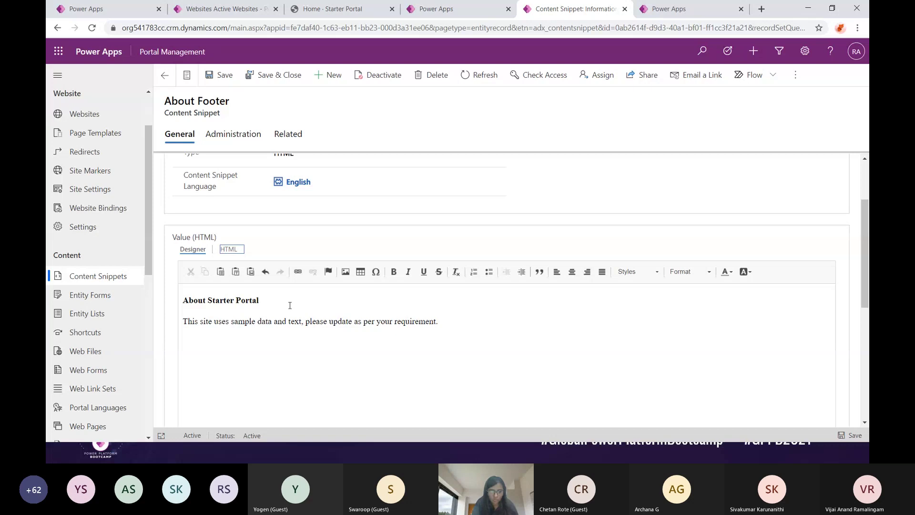
{"action": "left_click", "coordinate": [385, 336]}
{"action": "scroll", "coordinate": [435, 332], "scroll_direction": "up", "scroll_amount": 1}
{"action": "scroll", "coordinate": [435, 332], "scroll_direction": "down", "scroll_amount": 2}
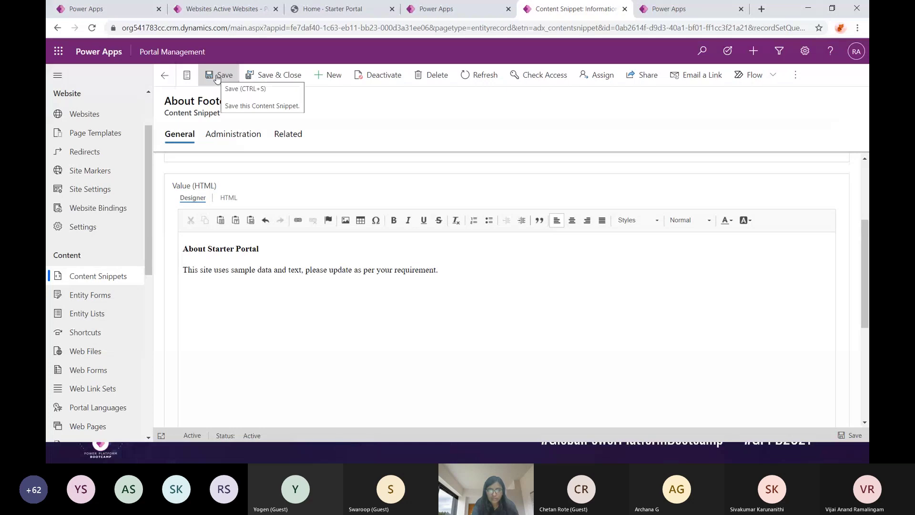
Load raportaltest.powerappsportals.com/_services/about in a new browser tab using the portal's copied address.
{"action": "left_click", "coordinate": [336, 9]}
{"action": "left_click", "coordinate": [259, 25]}
{"action": "key", "text": "ctrl+c"}
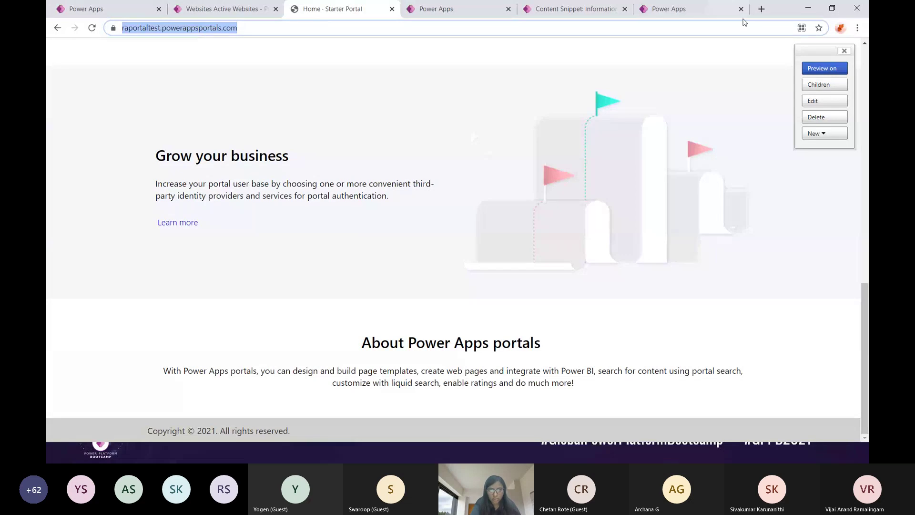
{"action": "left_click", "coordinate": [761, 9]}
{"action": "key", "text": "ctrl+v"}
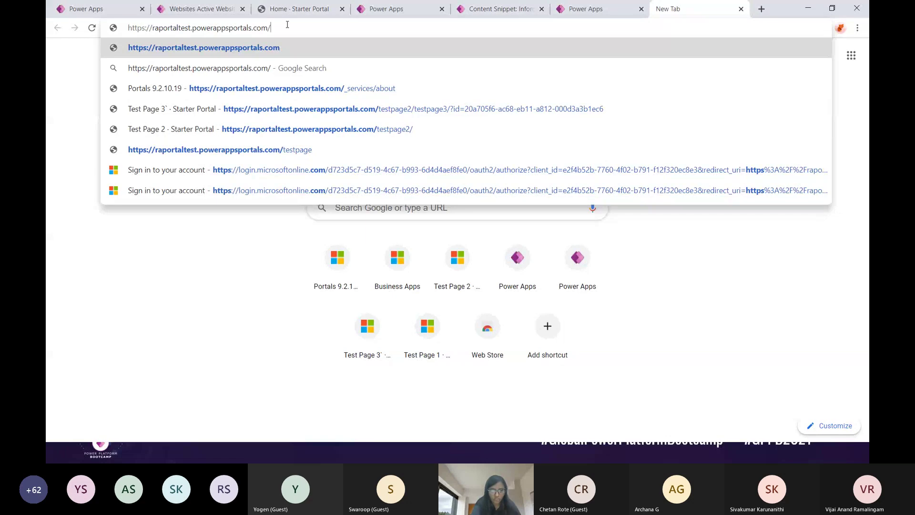
{"action": "type", "text": "_"}
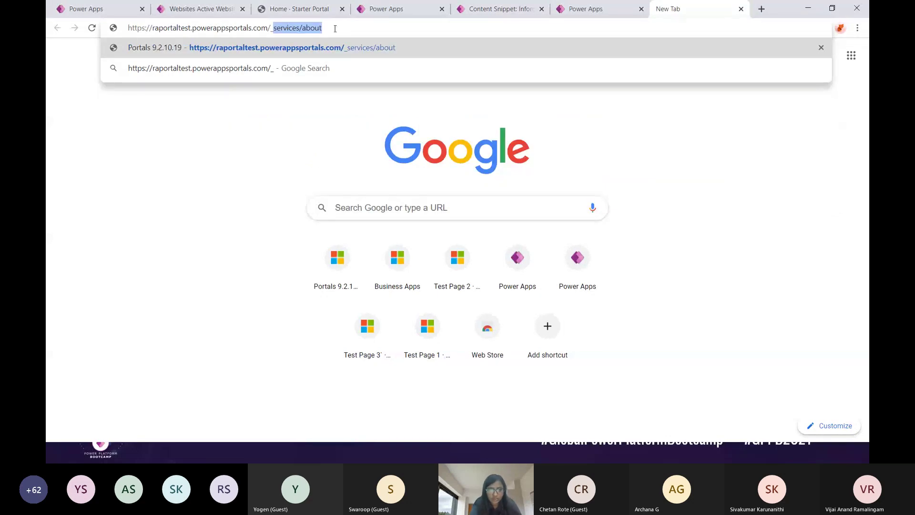
{"action": "key", "text": "Right"}
{"action": "key", "text": "Return"}
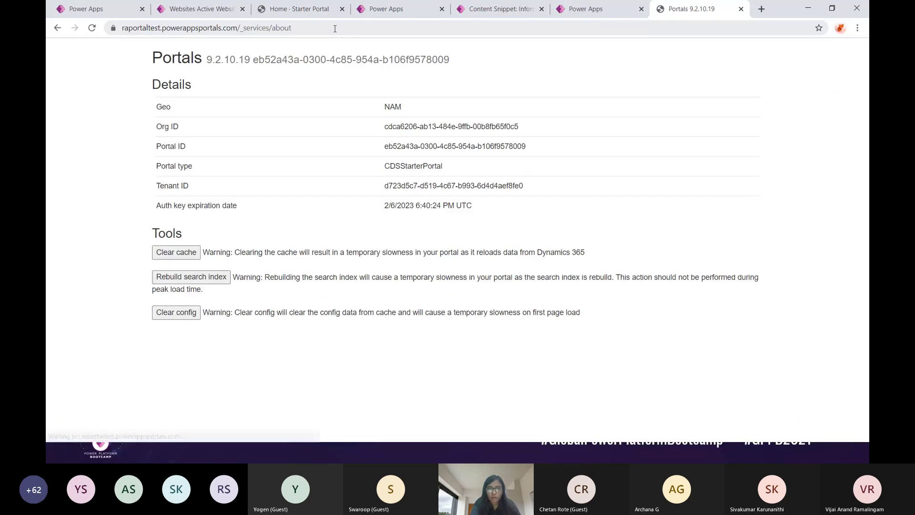
Look at the upper part of the Starter Portal's home page and return to the portal's _services/about page.
{"action": "left_click", "coordinate": [292, 9]}
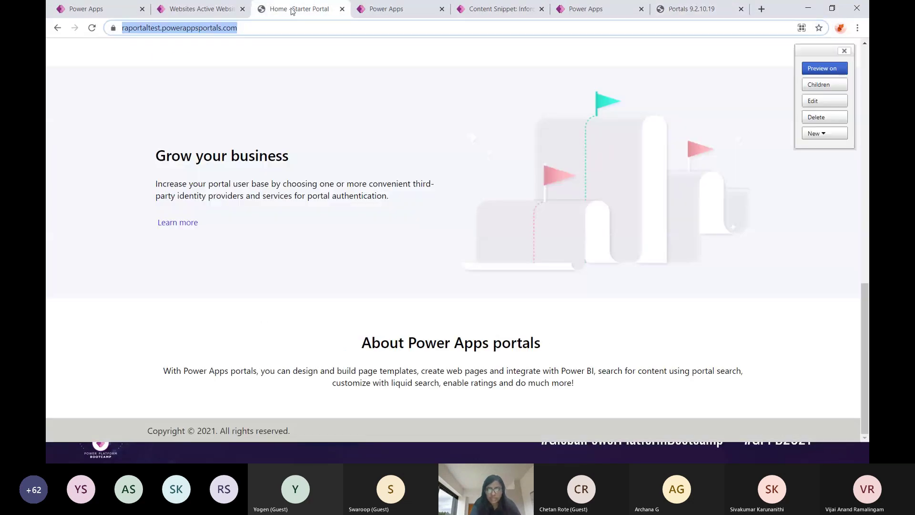
{"action": "scroll", "coordinate": [779, 76], "scroll_direction": "up", "scroll_amount": 4}
{"action": "scroll", "coordinate": [779, 75], "scroll_direction": "up", "scroll_amount": 10}
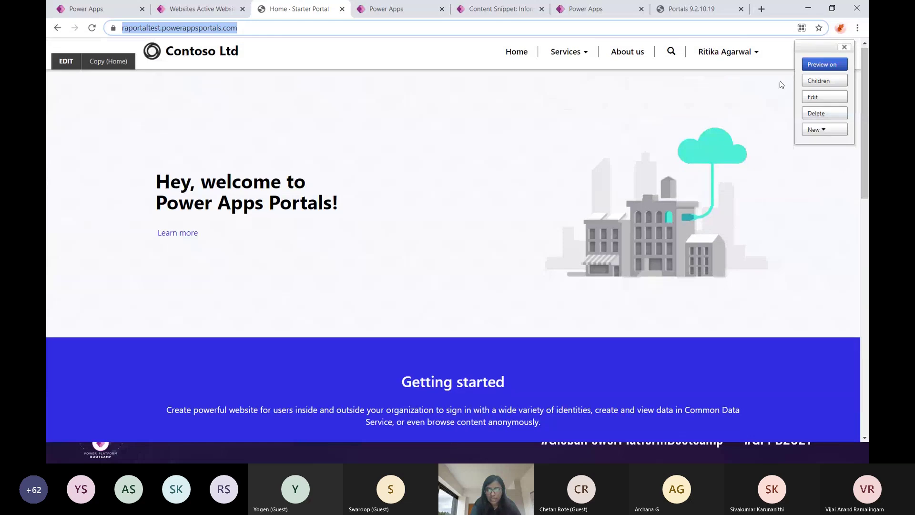
{"action": "left_click", "coordinate": [690, 9]}
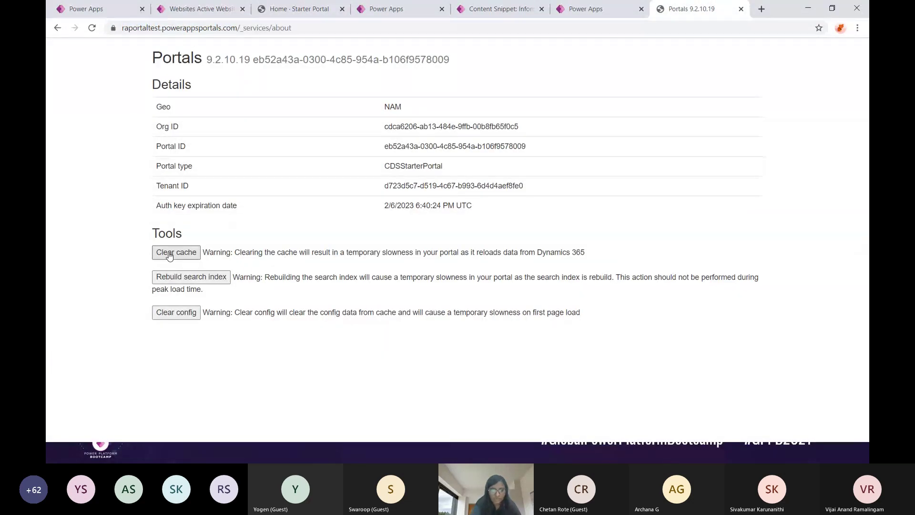
Load the portal's _services/about address in an incognito window to check the signed-out view, and close that window.
{"action": "left_click", "coordinate": [300, 30]}
{"action": "key", "text": "ctrl+c"}
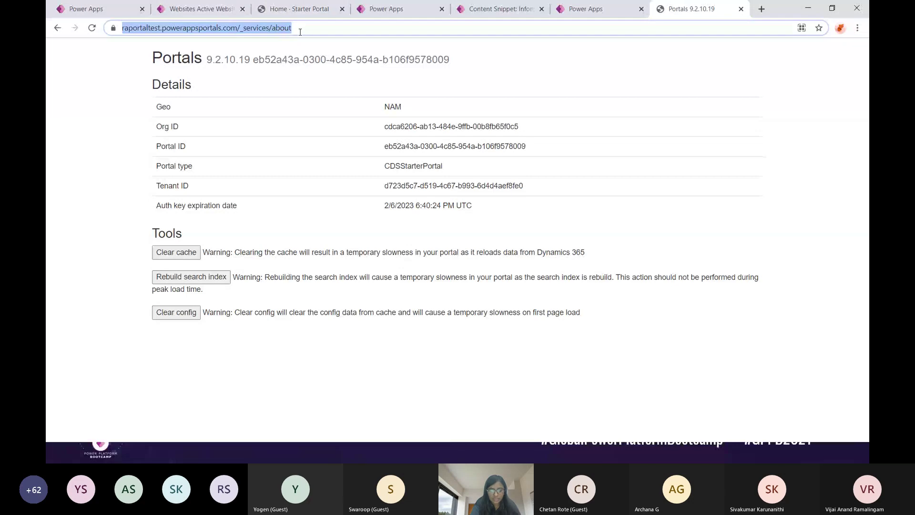
{"action": "key", "text": "ctrl+shift+n"}
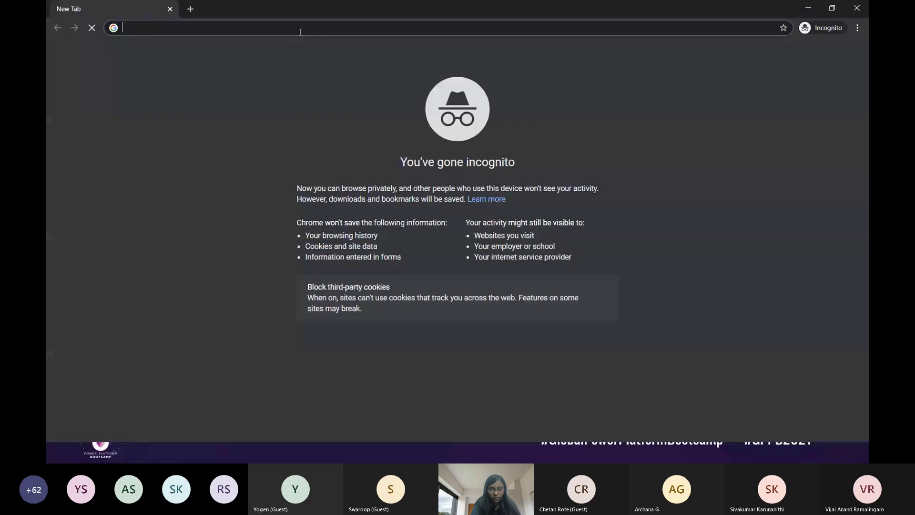
{"action": "key", "text": "ctrl+v"}
{"action": "key", "text": "Return"}
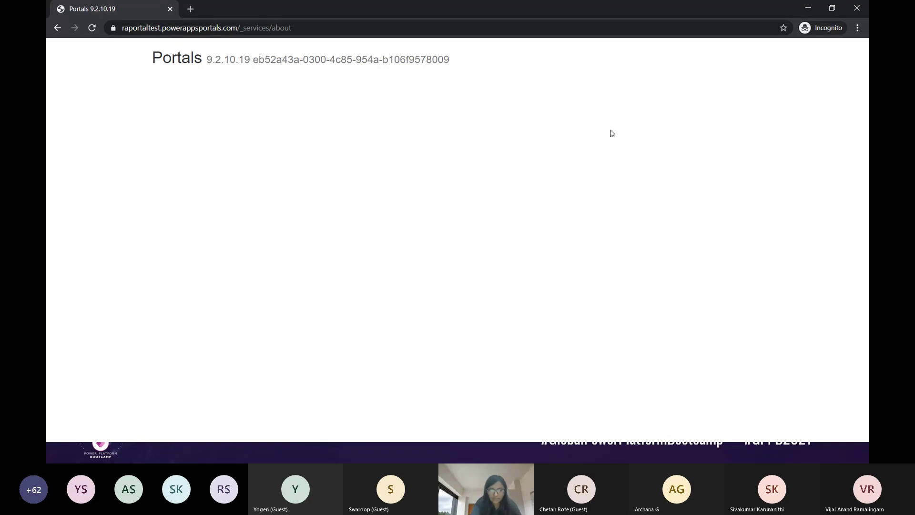
{"action": "left_click", "coordinate": [857, 8]}
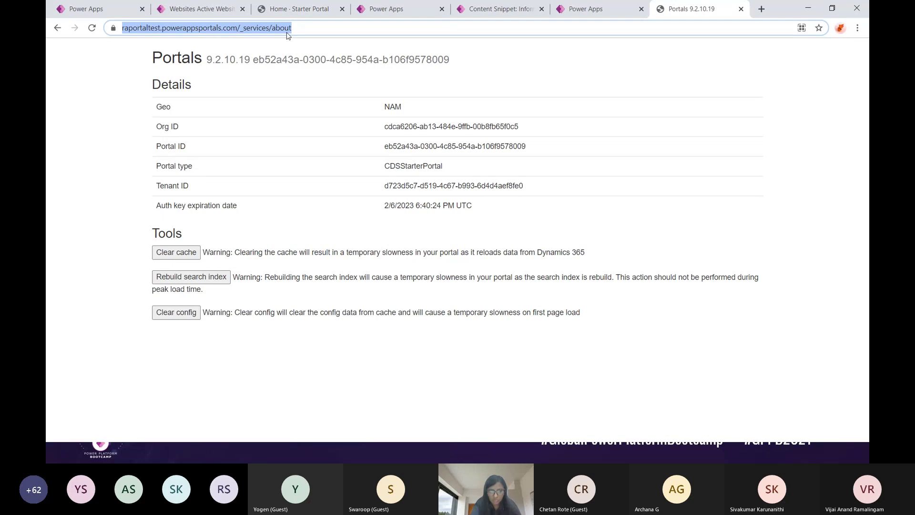
Clear the portal's cache from the _services/about page and return to the About Footer snippet.
{"action": "left_click", "coordinate": [185, 255]}
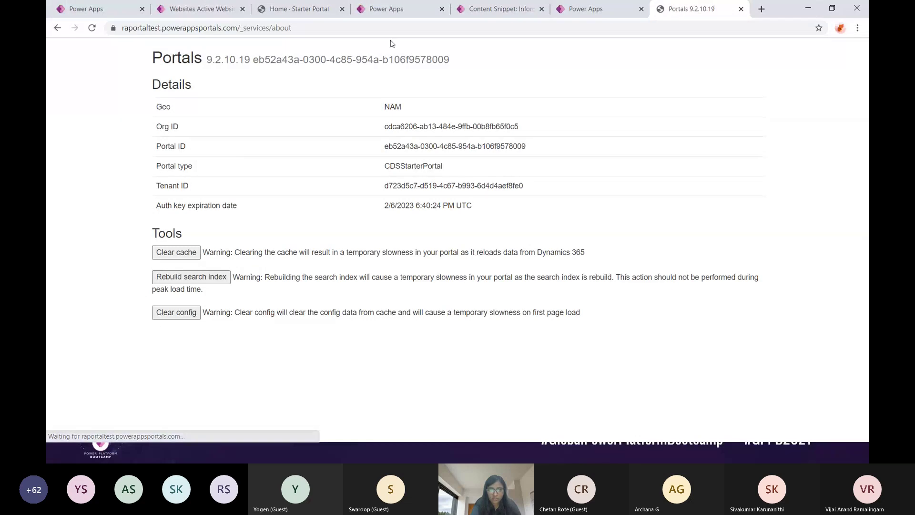
{"action": "left_click", "coordinate": [486, 16]}
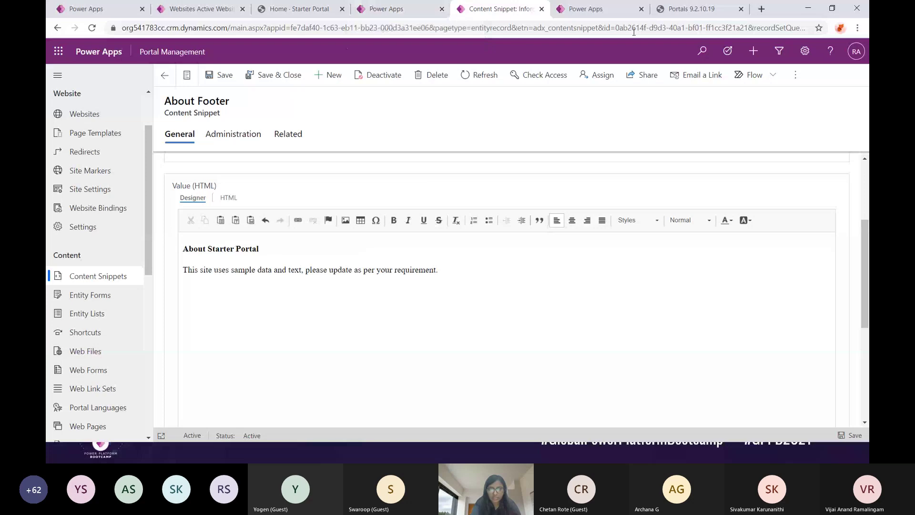
Highlight the About Power Apps portals section on the home page and return to the About Footer snippet for comparison.
{"action": "left_click", "coordinate": [298, 9]}
{"action": "scroll", "coordinate": [310, 375], "scroll_direction": "down", "scroll_amount": 10}
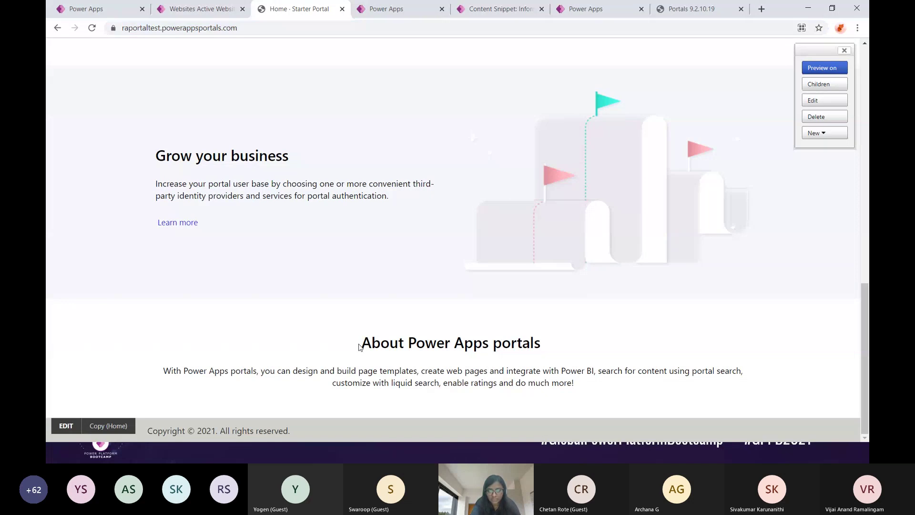
{"action": "left_click_drag", "start_coordinate": [368, 346], "coordinate": [577, 385]}
{"action": "left_click", "coordinate": [586, 390]}
{"action": "left_click", "coordinate": [476, 8]}
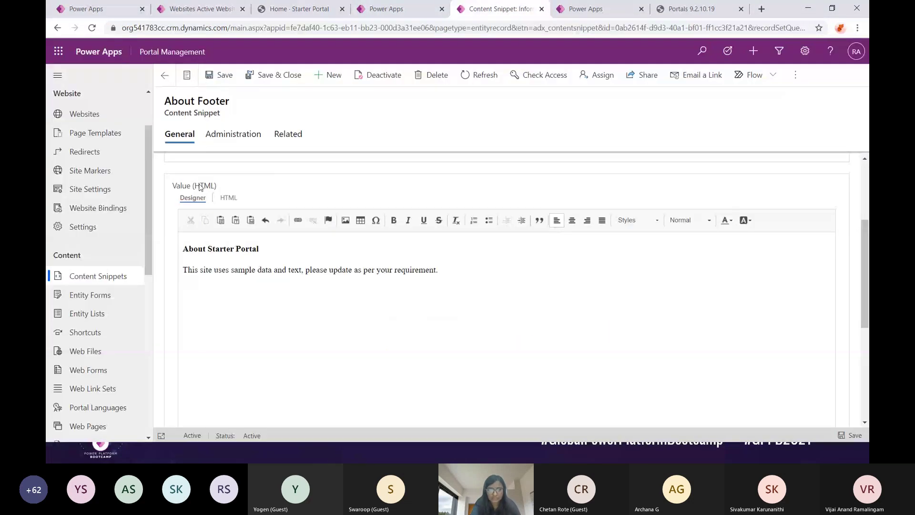
Return to the Content Snippets list and look through the active snippets, including Footer, Header and Home/Heading.
{"action": "scroll", "coordinate": [231, 187], "scroll_direction": "up", "scroll_amount": 3}
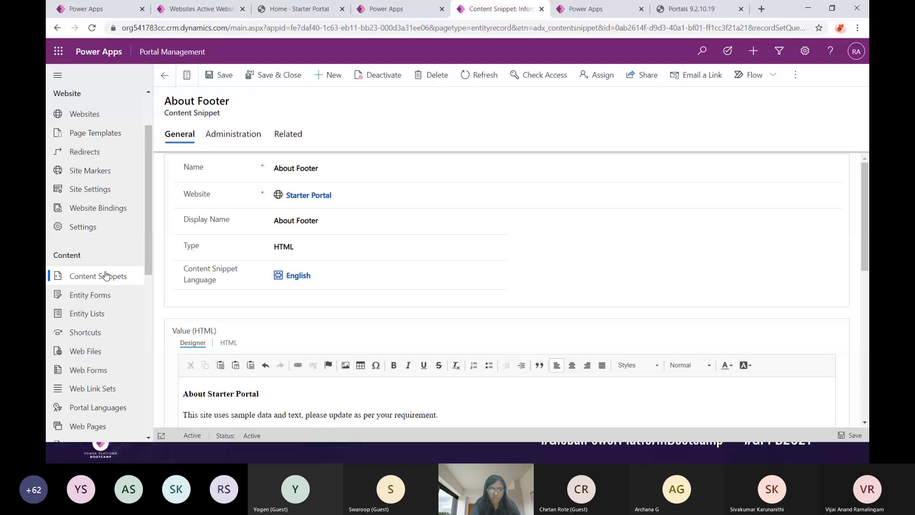
{"action": "left_click", "coordinate": [89, 281]}
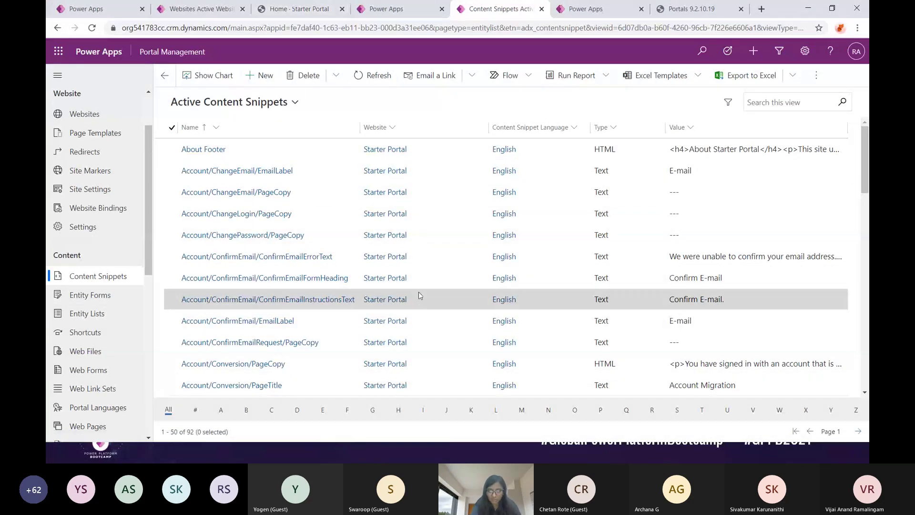
{"action": "scroll", "coordinate": [420, 296], "scroll_direction": "down", "scroll_amount": 15}
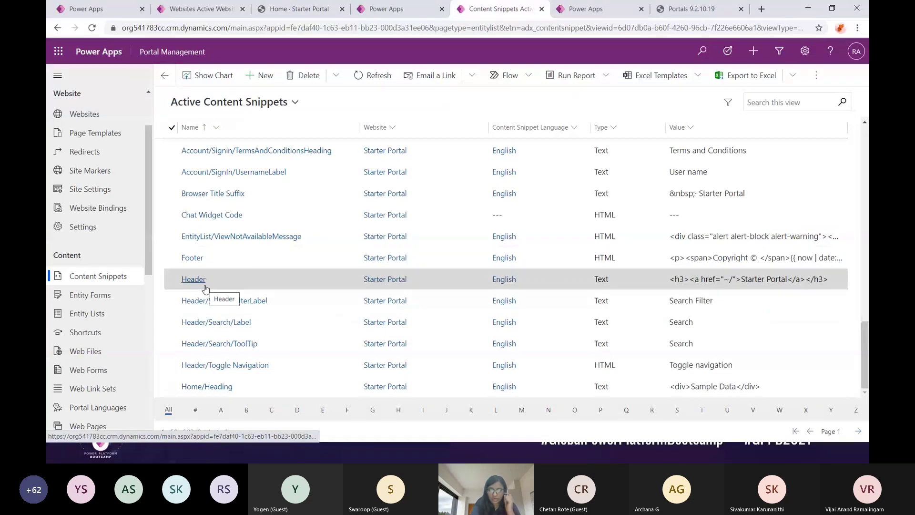
{"action": "scroll", "coordinate": [238, 237], "scroll_direction": "up", "scroll_amount": 8}
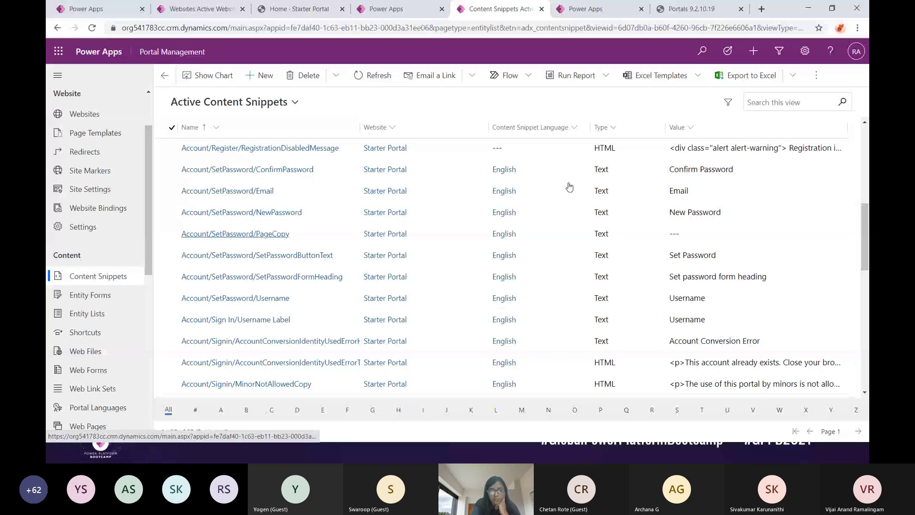
{"action": "scroll", "coordinate": [311, 337], "scroll_direction": "down", "scroll_amount": 3}
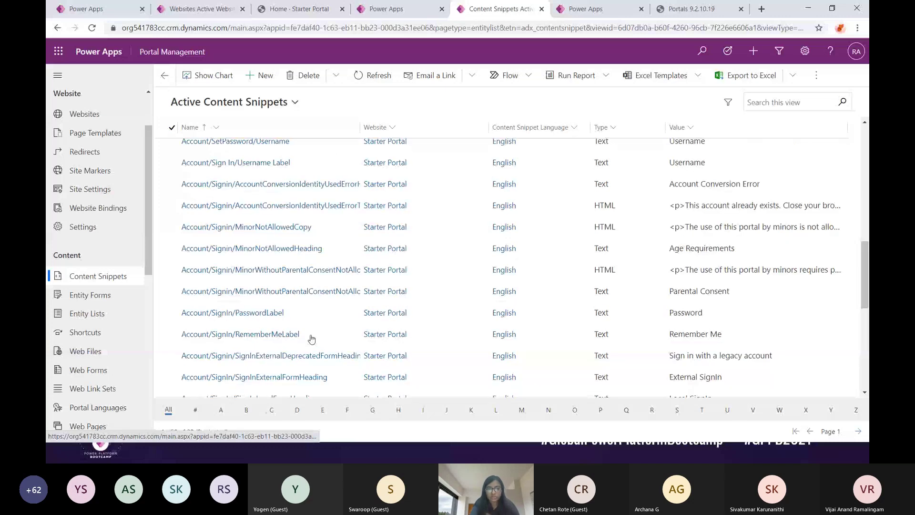
{"action": "scroll", "coordinate": [311, 338], "scroll_direction": "down", "scroll_amount": 5}
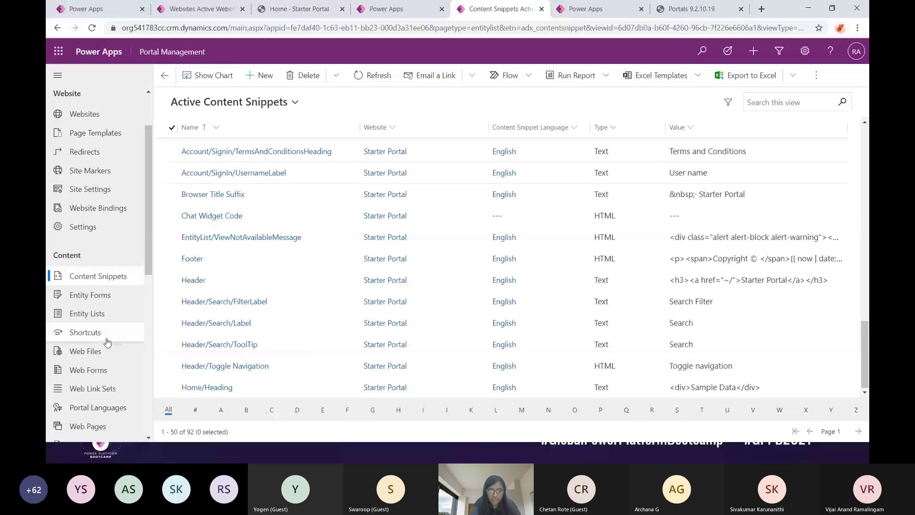
View the active Entity Forms and open the Entity Lists view.
{"action": "scroll", "coordinate": [105, 334], "scroll_direction": "down", "scroll_amount": 1}
{"action": "left_click", "coordinate": [100, 255]}
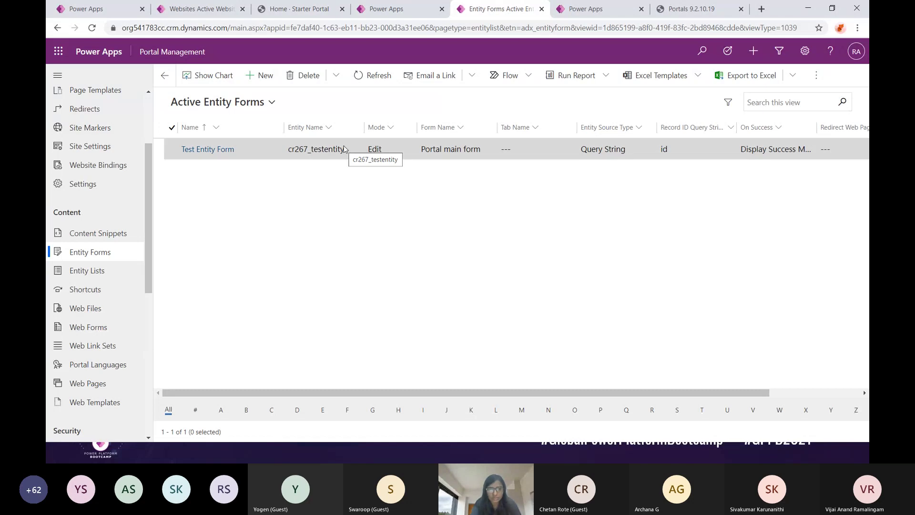
{"action": "left_click", "coordinate": [95, 269]}
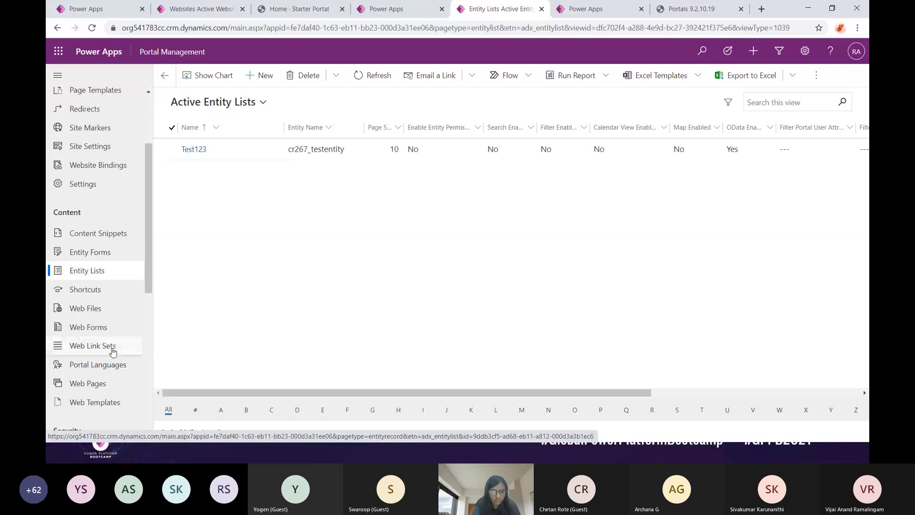
Expand the Services menu on the Starter Portal's home page and return to the Entity Lists view in Portal Management.
{"action": "scroll", "coordinate": [113, 292], "scroll_direction": "down", "scroll_amount": 1}
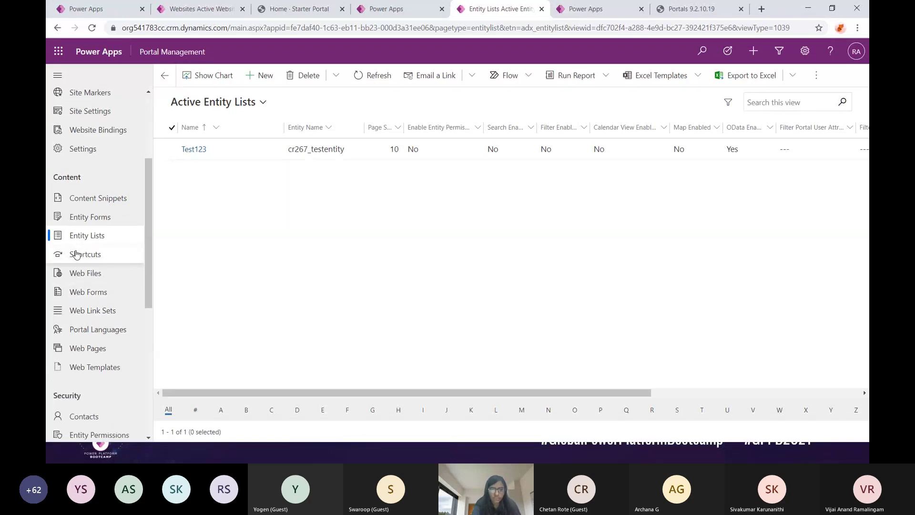
{"action": "left_click", "coordinate": [287, 11]}
{"action": "scroll", "coordinate": [424, 123], "scroll_direction": "up", "scroll_amount": 15}
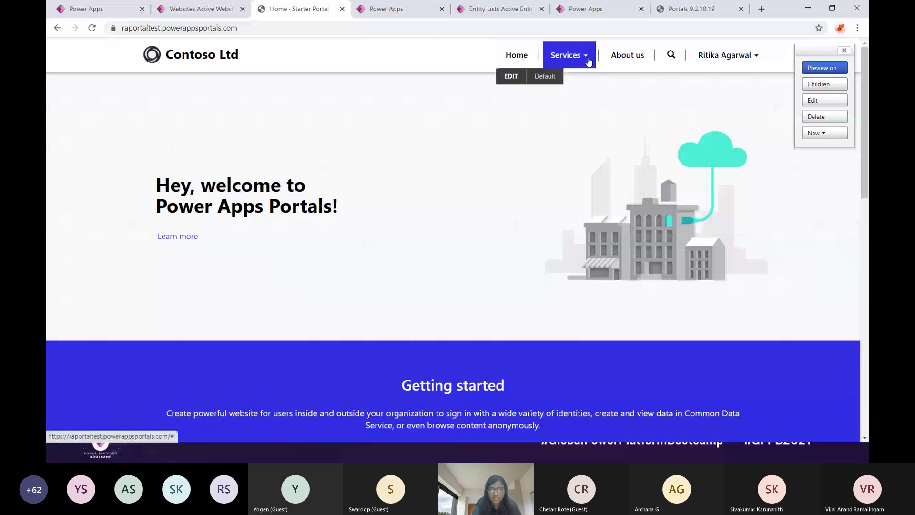
{"action": "left_click", "coordinate": [588, 59]}
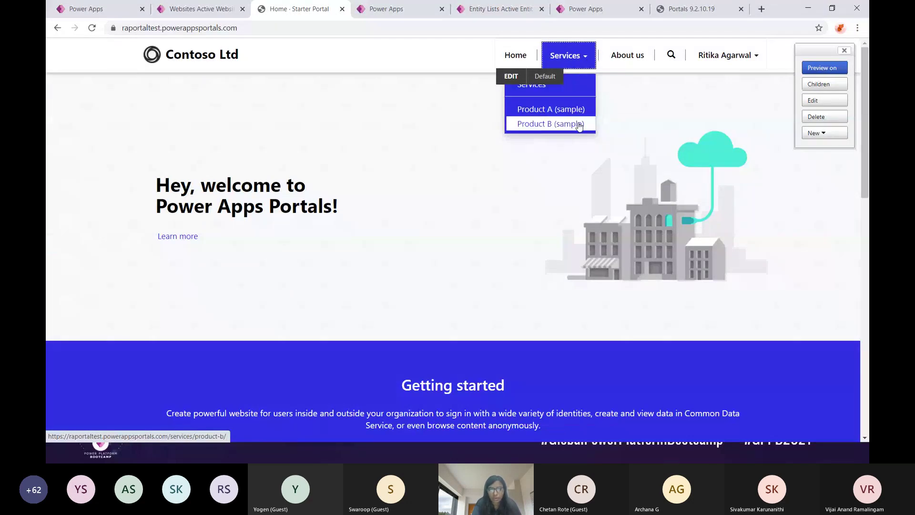
{"action": "left_click", "coordinate": [387, 11]}
{"action": "left_click", "coordinate": [195, 10]}
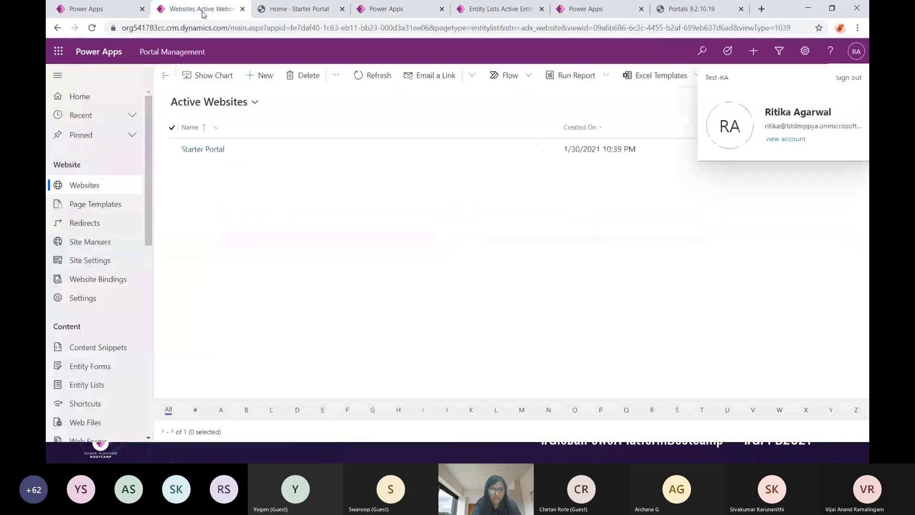
{"action": "left_click", "coordinate": [501, 9]}
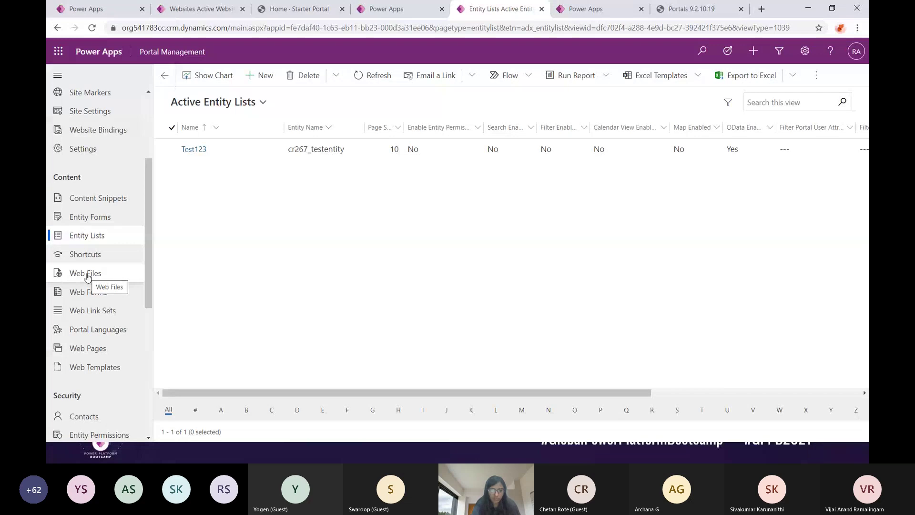
Open the Web Link Sets list and compare it with the navigation on the Starter Portal's home page.
{"action": "scroll", "coordinate": [135, 285], "scroll_direction": "down", "scroll_amount": 1}
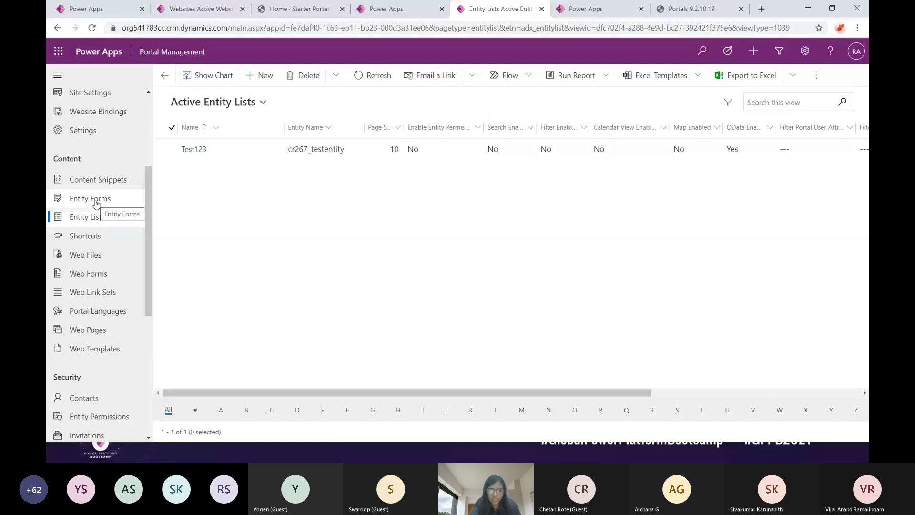
{"action": "left_click", "coordinate": [100, 292]}
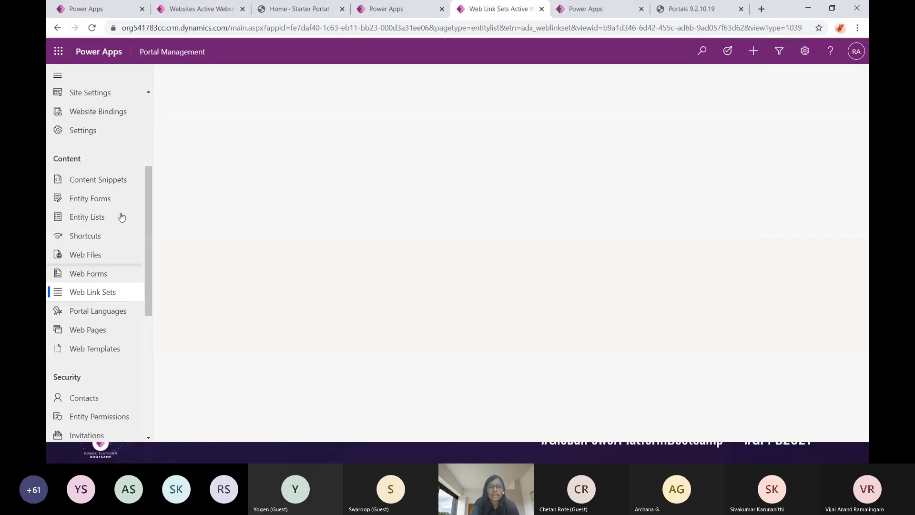
{"action": "left_click", "coordinate": [286, 10]}
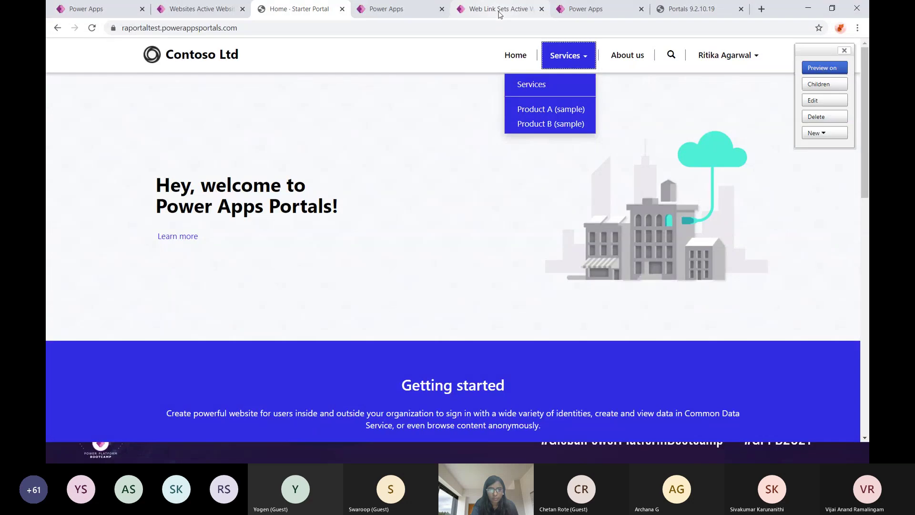
{"action": "left_click", "coordinate": [499, 15]}
Open the Portal Languages list and look through the available languages down to Vietnamese.
{"action": "scroll", "coordinate": [107, 362], "scroll_direction": "down", "scroll_amount": 1}
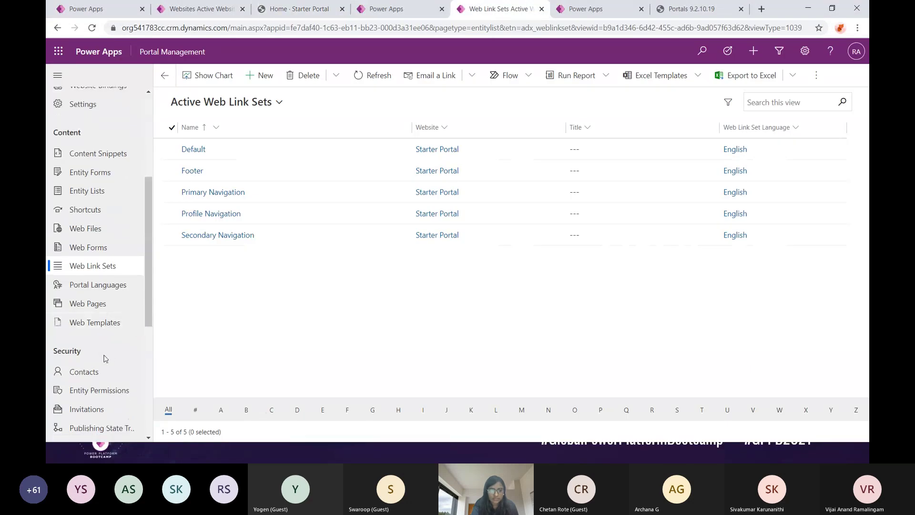
{"action": "left_click", "coordinate": [101, 287]}
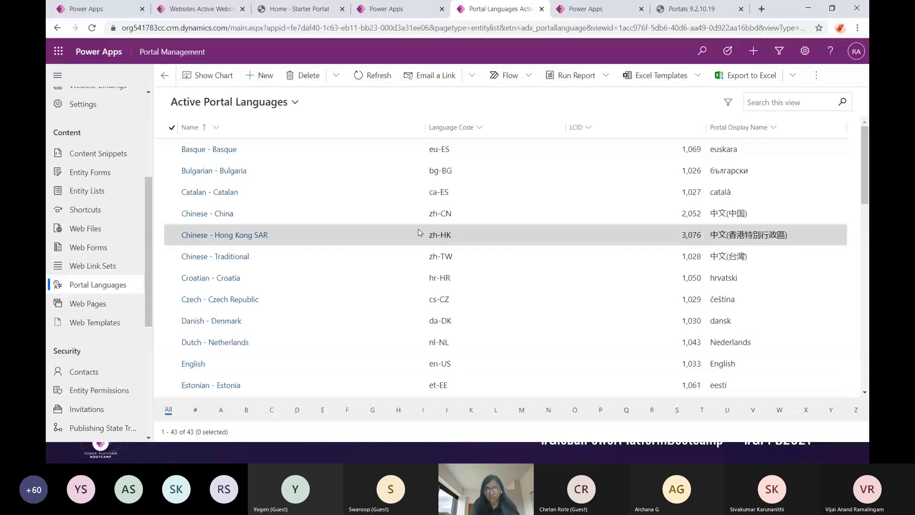
{"action": "scroll", "coordinate": [421, 144], "scroll_direction": "down", "scroll_amount": 8}
{"action": "scroll", "coordinate": [421, 143], "scroll_direction": "down", "scroll_amount": 5}
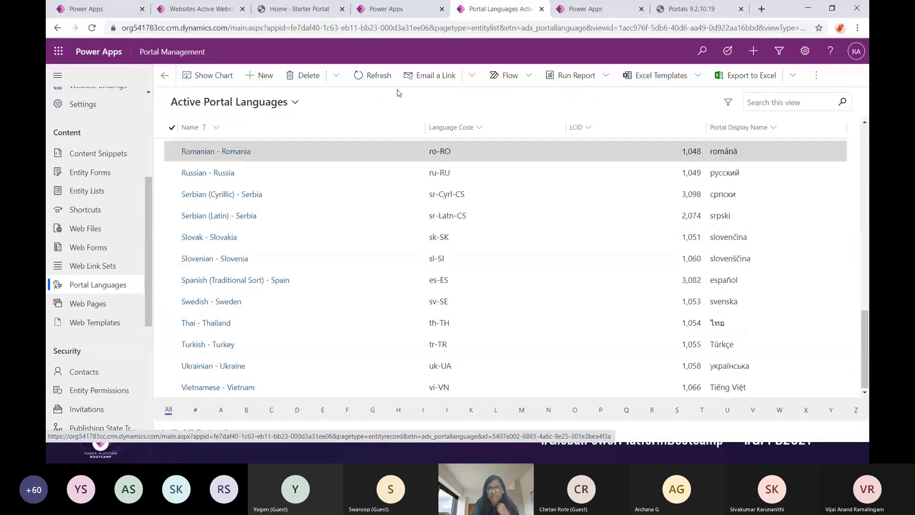
Add a slash to the end of the Starter Portal's home address without loading it, and return to the Portal Languages list.
{"action": "left_click", "coordinate": [289, 11]}
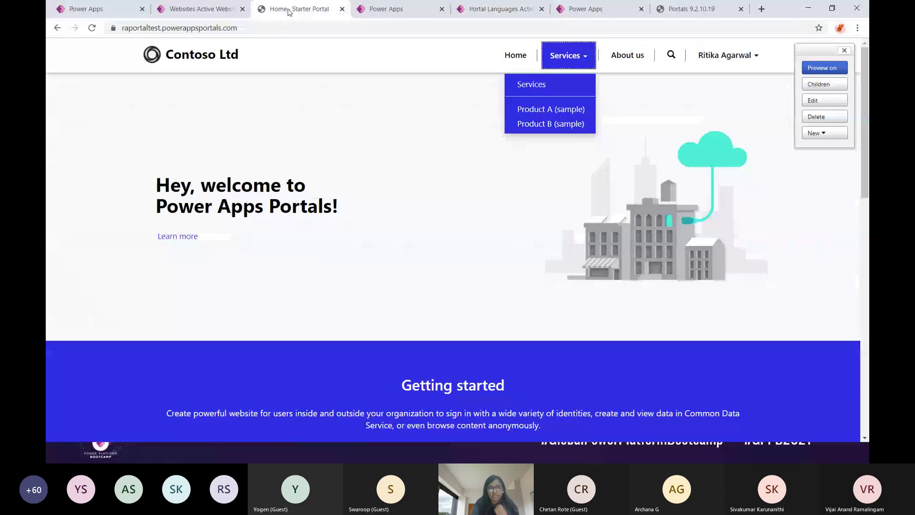
{"action": "left_click", "coordinate": [270, 28]}
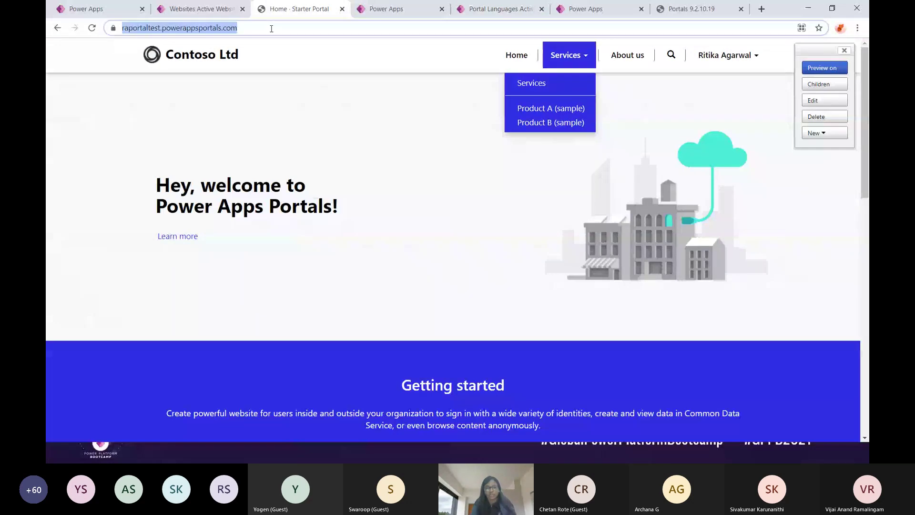
{"action": "left_click", "coordinate": [271, 28]}
{"action": "type", "text": "//"}
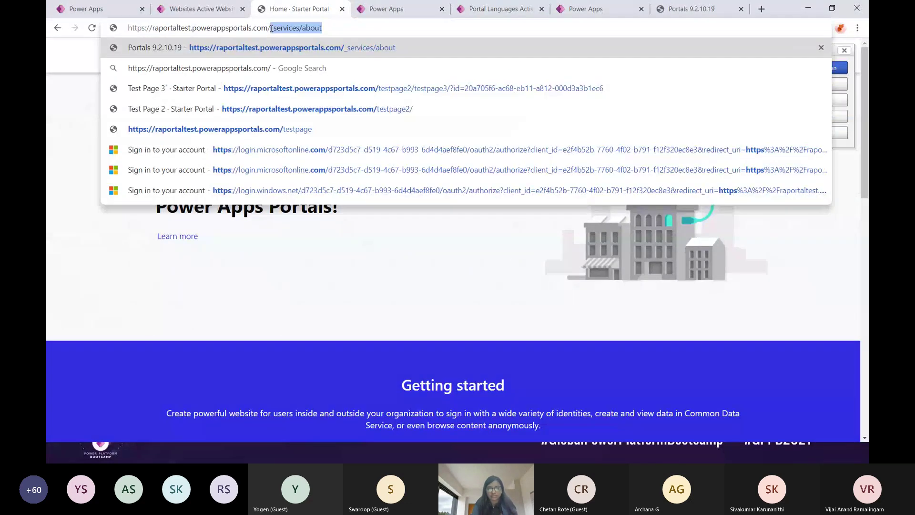
{"action": "left_click", "coordinate": [510, 16]}
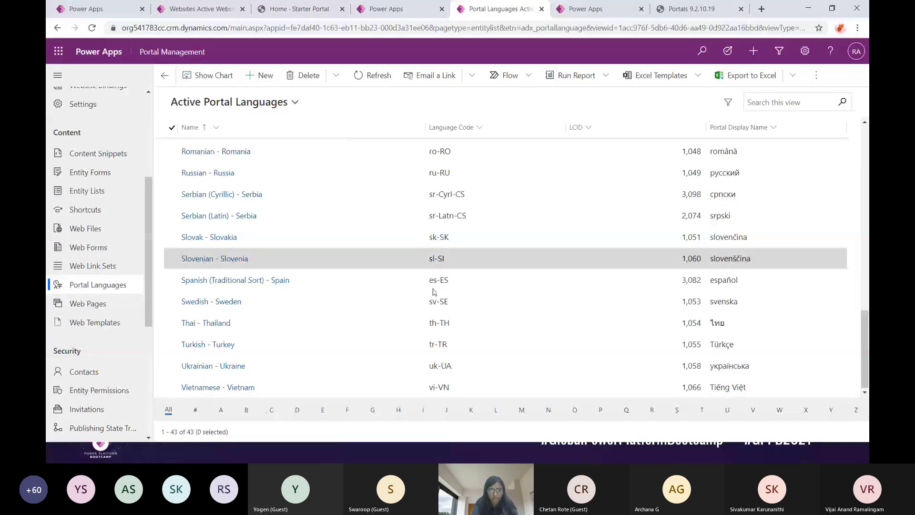
Open the Home record from the Web Pages list and examine its partial URL and page template.
{"action": "left_click", "coordinate": [95, 305]}
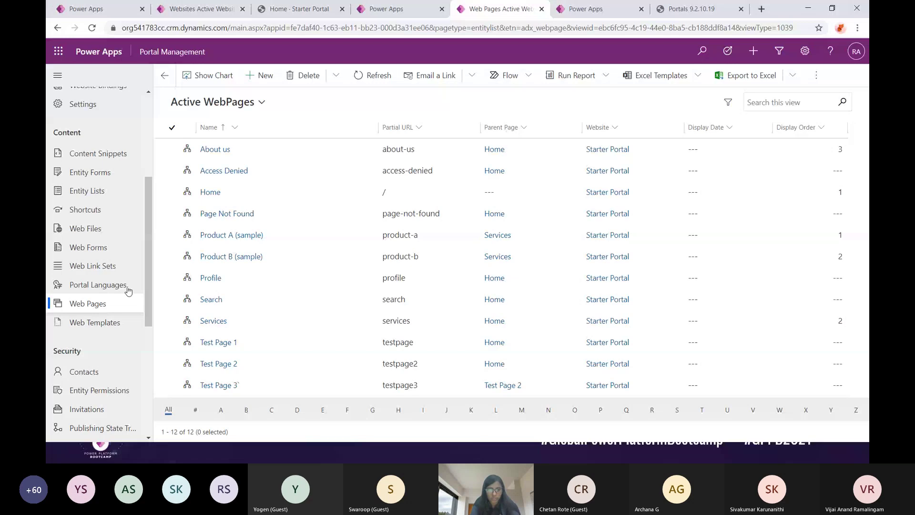
{"action": "left_click", "coordinate": [210, 192]}
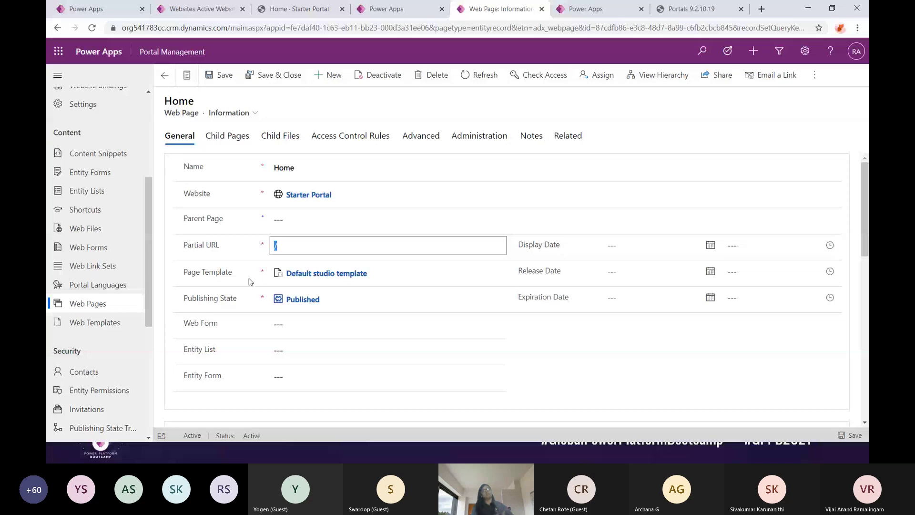
{"action": "scroll", "coordinate": [103, 200], "scroll_direction": "up", "scroll_amount": 4}
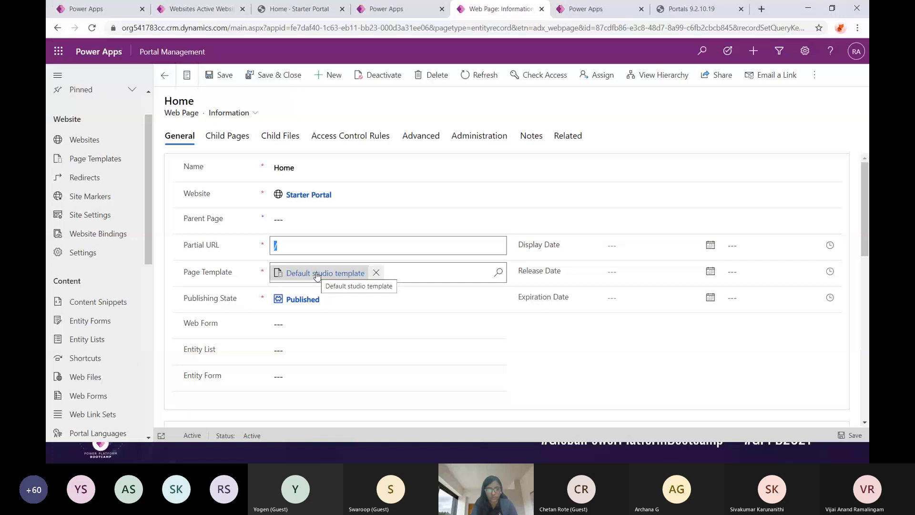
Open the Full Page template from the Web Templates list.
{"action": "scroll", "coordinate": [115, 338], "scroll_direction": "down", "scroll_amount": 2}
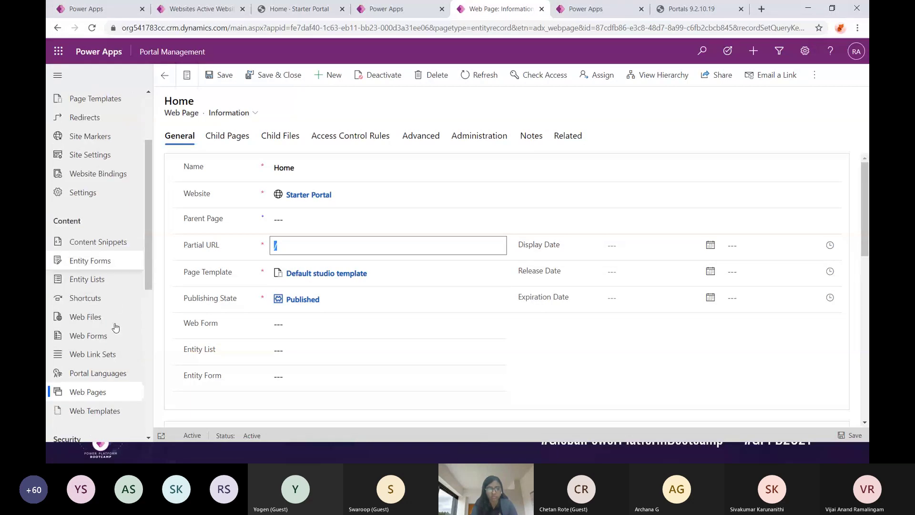
{"action": "scroll", "coordinate": [114, 326], "scroll_direction": "down", "scroll_amount": 1}
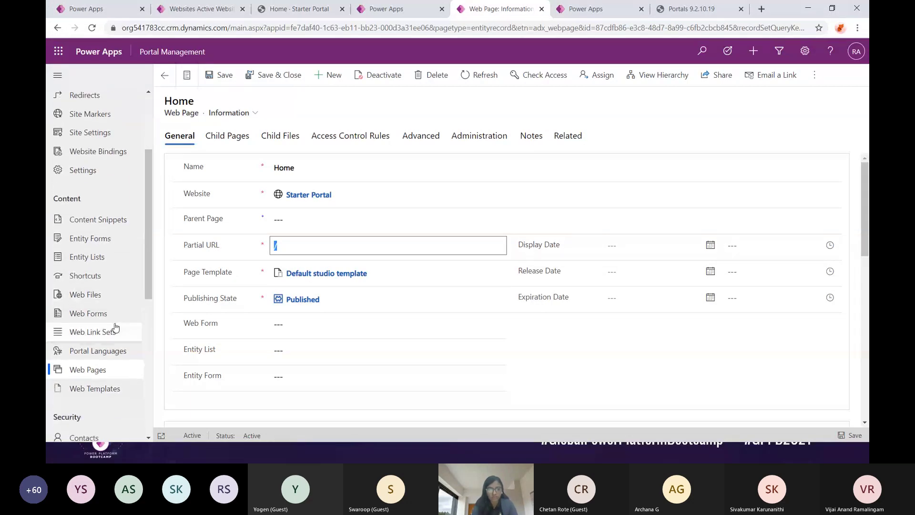
{"action": "left_click", "coordinate": [95, 389]}
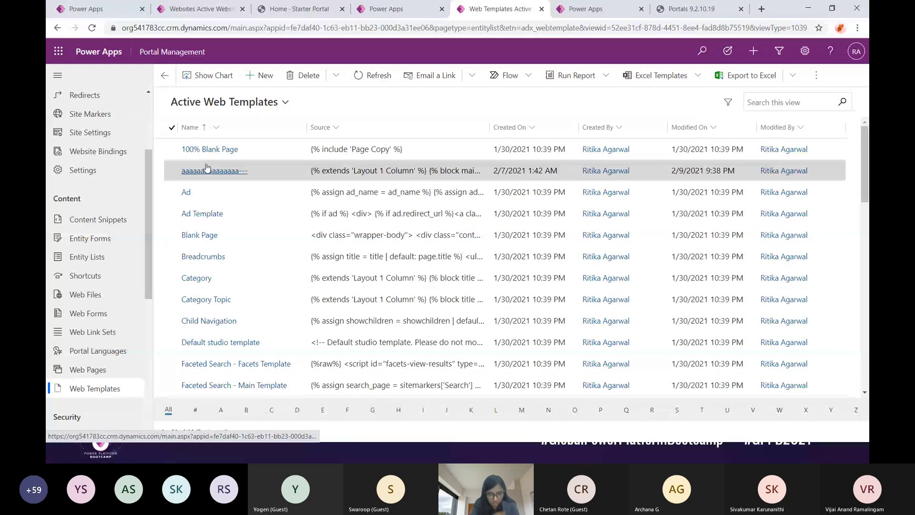
{"action": "scroll", "coordinate": [318, 301], "scroll_direction": "down", "scroll_amount": 2}
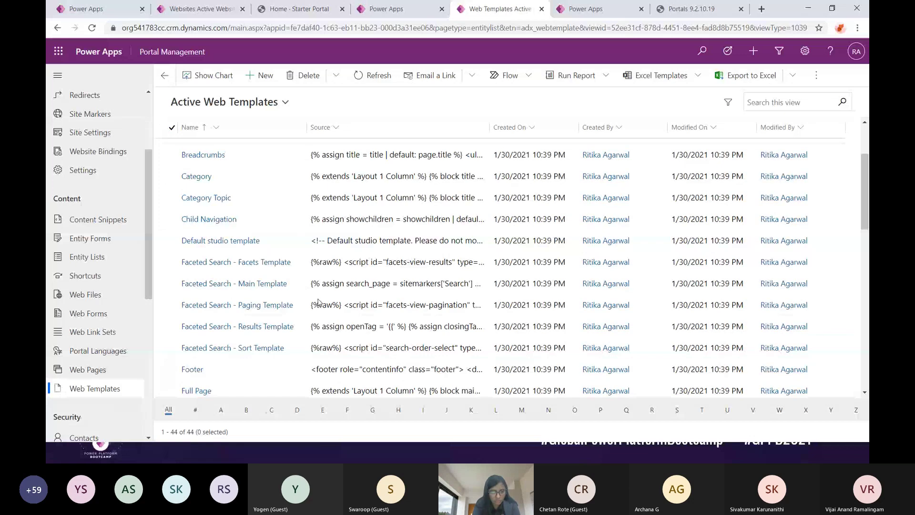
{"action": "scroll", "coordinate": [319, 301], "scroll_direction": "down", "scroll_amount": 2}
{"action": "left_click", "coordinate": [198, 279]}
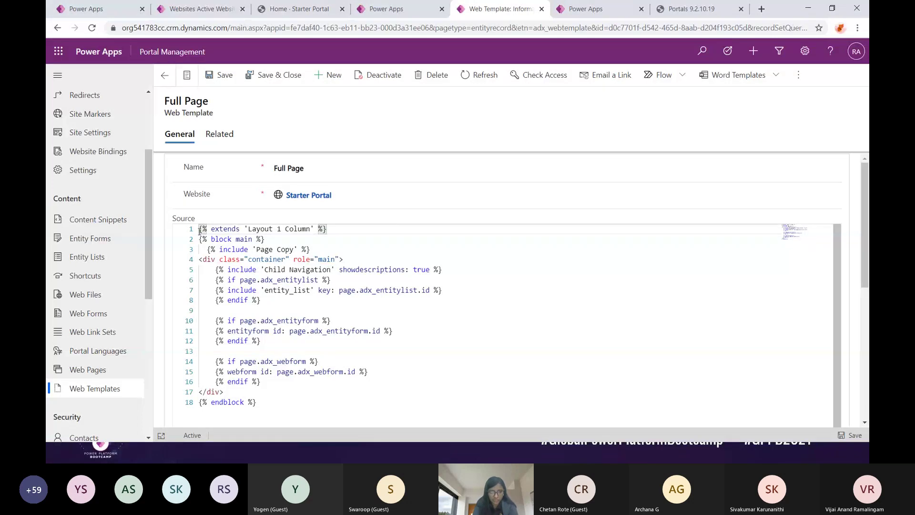
Highlight the Full Page template's source code, its extends statement and the layout name 'Layout 1 Column'.
{"action": "left_click_drag", "start_coordinate": [256, 404], "coordinate": [215, 258]}
{"action": "left_click", "coordinate": [216, 259]}
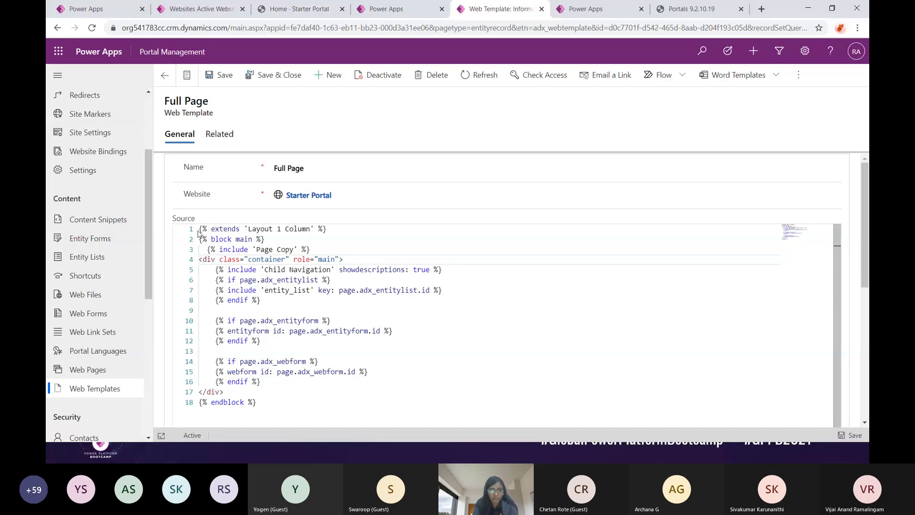
{"action": "left_click_drag", "start_coordinate": [200, 230], "coordinate": [352, 233]}
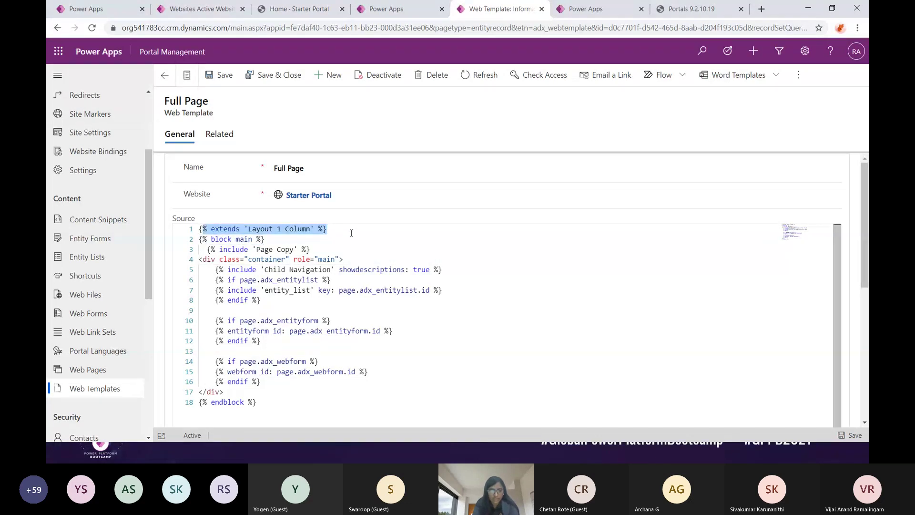
{"action": "left_click", "coordinate": [351, 233]}
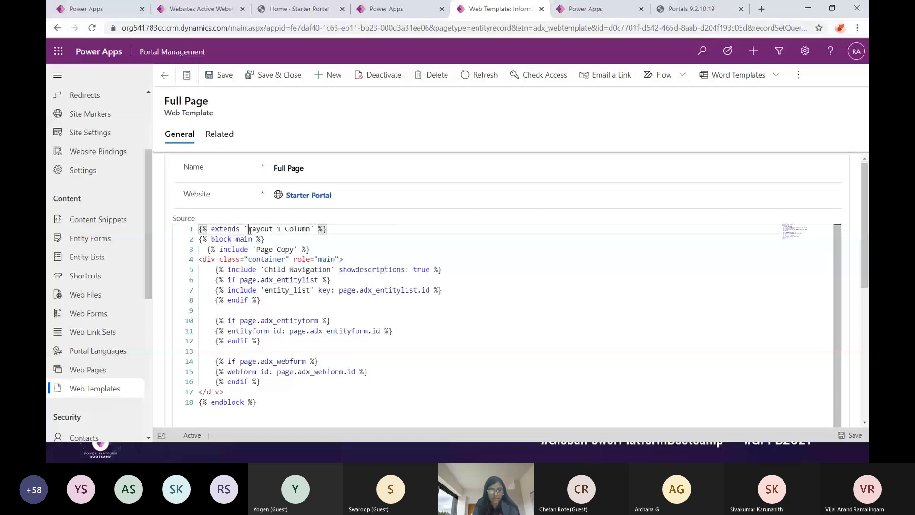
{"action": "left_click_drag", "start_coordinate": [249, 231], "coordinate": [311, 229]}
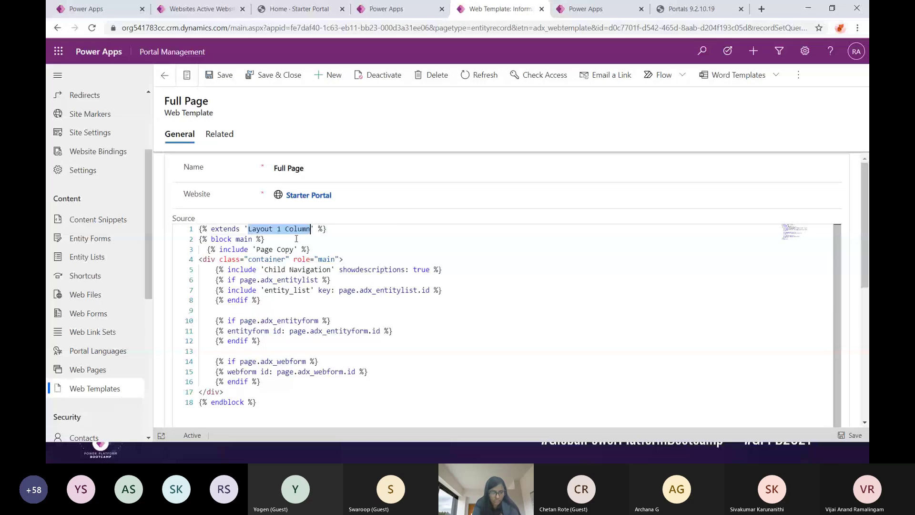
Highlight the Page Copy include statement in the Full Page template's source, and return to the Web Templates list.
{"action": "left_click", "coordinate": [262, 331]}
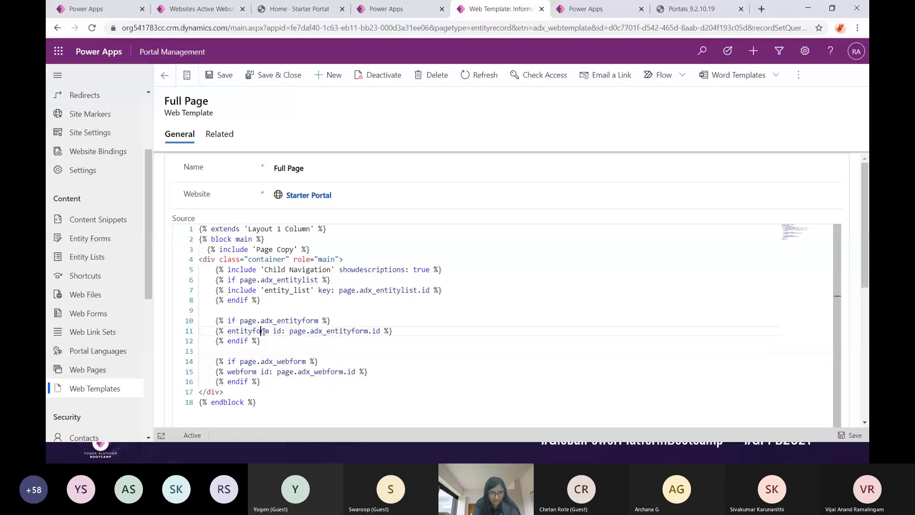
{"action": "left_click_drag", "start_coordinate": [204, 249], "coordinate": [320, 251]}
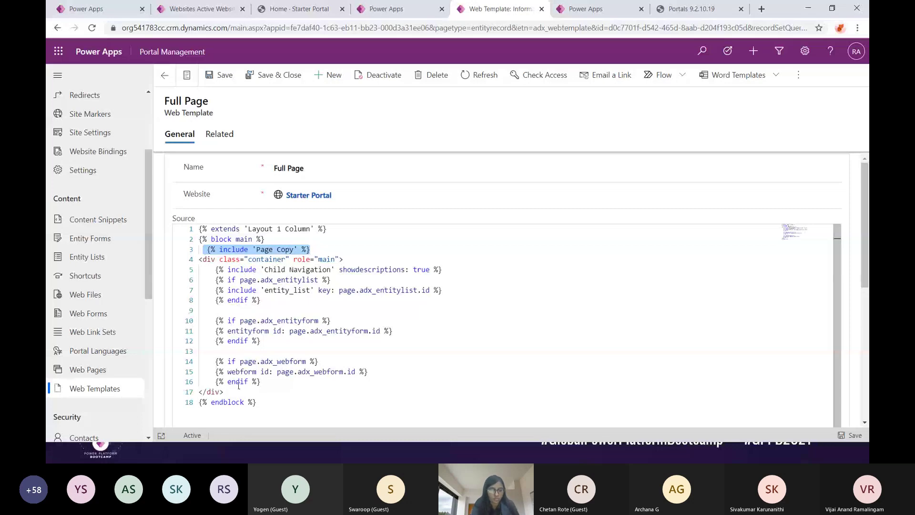
{"action": "scroll", "coordinate": [239, 385], "scroll_direction": "down", "scroll_amount": 1}
{"action": "scroll", "coordinate": [239, 381], "scroll_direction": "up", "scroll_amount": 1}
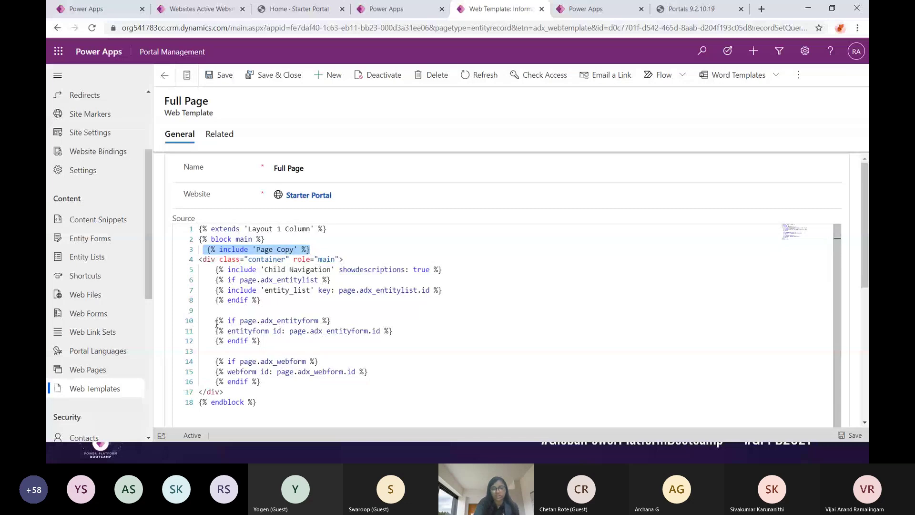
{"action": "scroll", "coordinate": [216, 324], "scroll_direction": "down", "scroll_amount": 1}
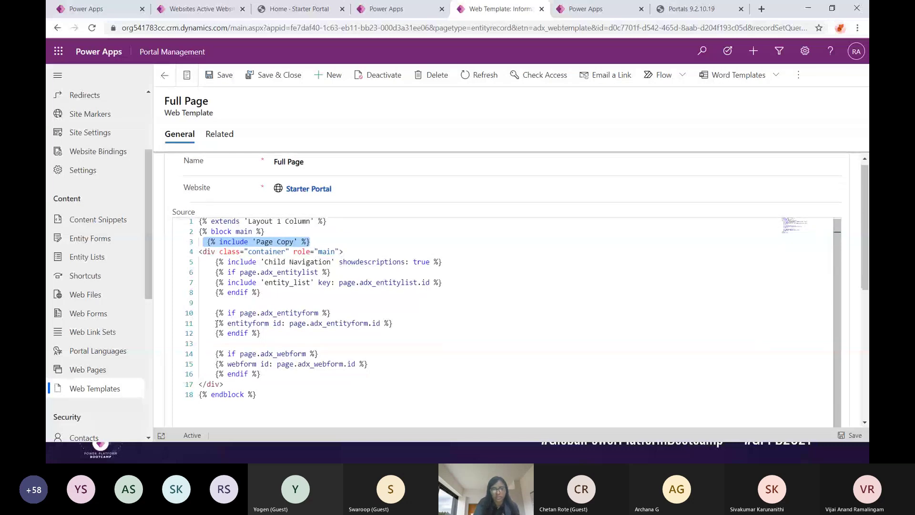
{"action": "scroll", "coordinate": [133, 340], "scroll_direction": "down", "scroll_amount": 1}
{"action": "left_click", "coordinate": [126, 357]}
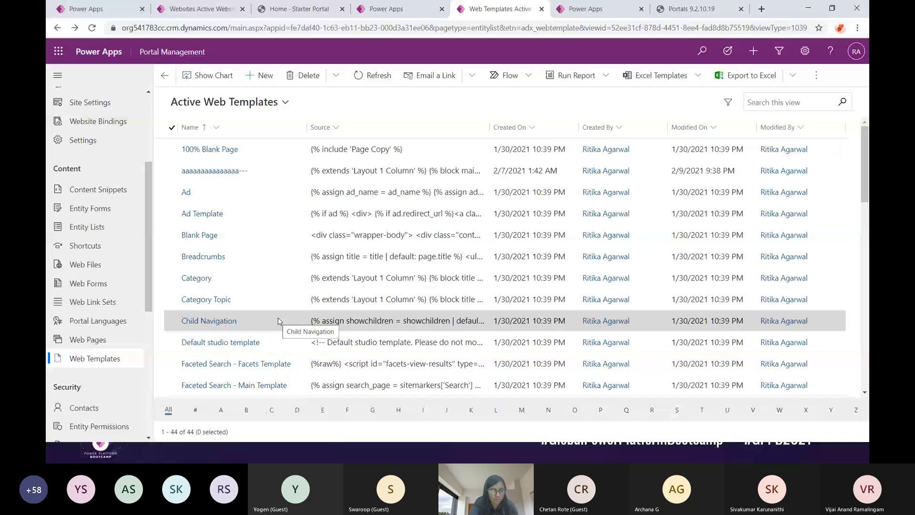
Open the Contacts list in the Security area and switch it to the All Contacts view.
{"action": "scroll", "coordinate": [102, 376], "scroll_direction": "down", "scroll_amount": 3}
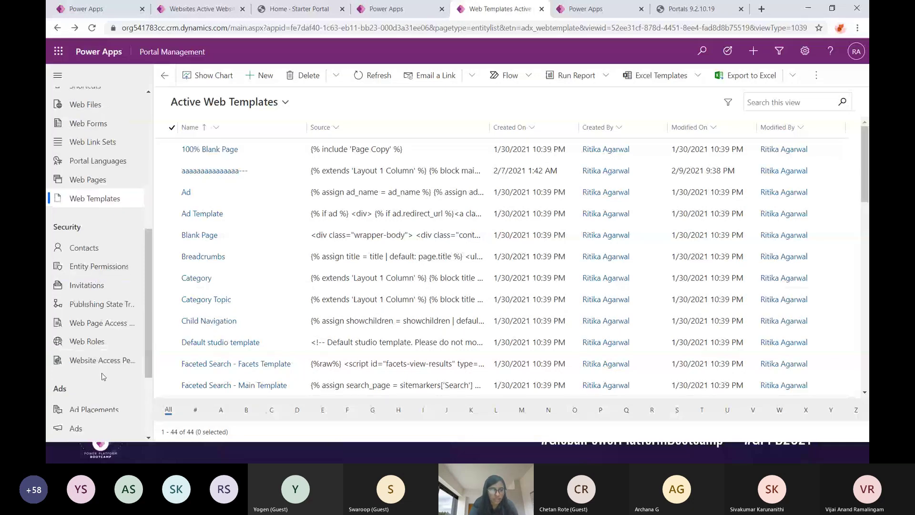
{"action": "scroll", "coordinate": [102, 376], "scroll_direction": "down", "scroll_amount": 1}
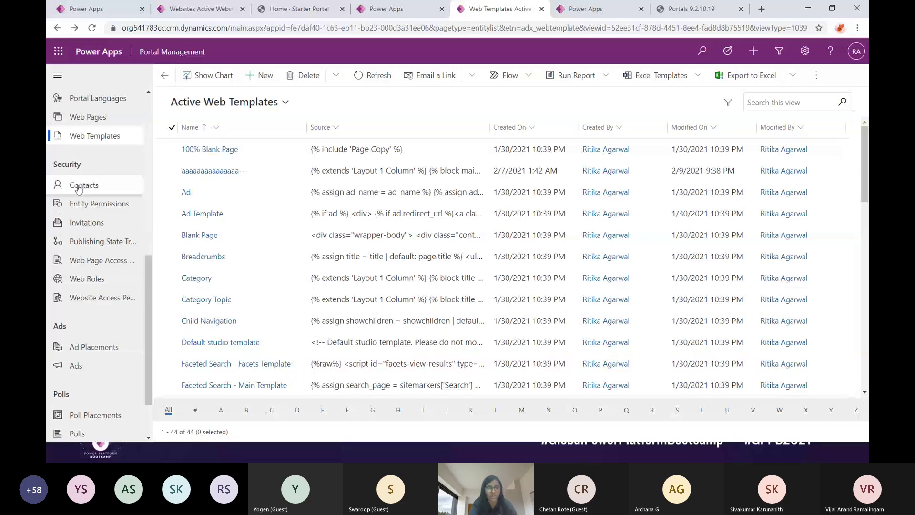
{"action": "left_click", "coordinate": [79, 186]}
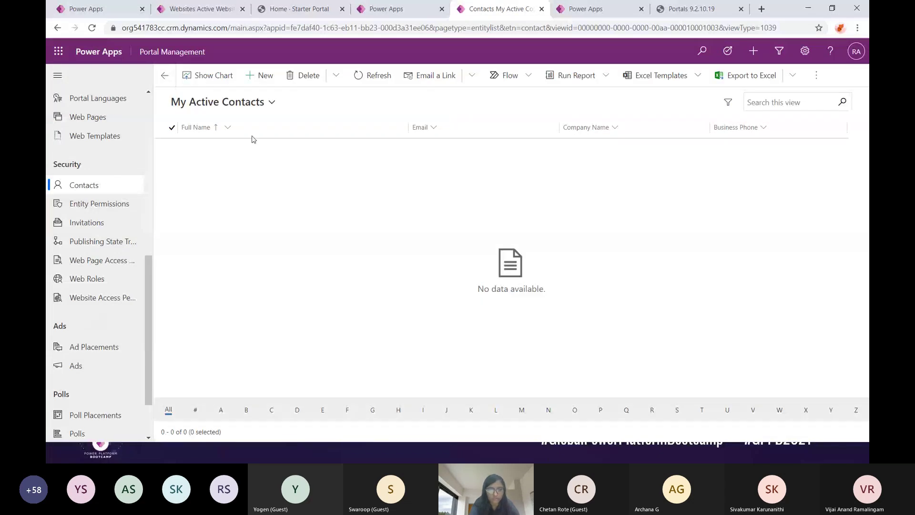
{"action": "left_click", "coordinate": [234, 110]}
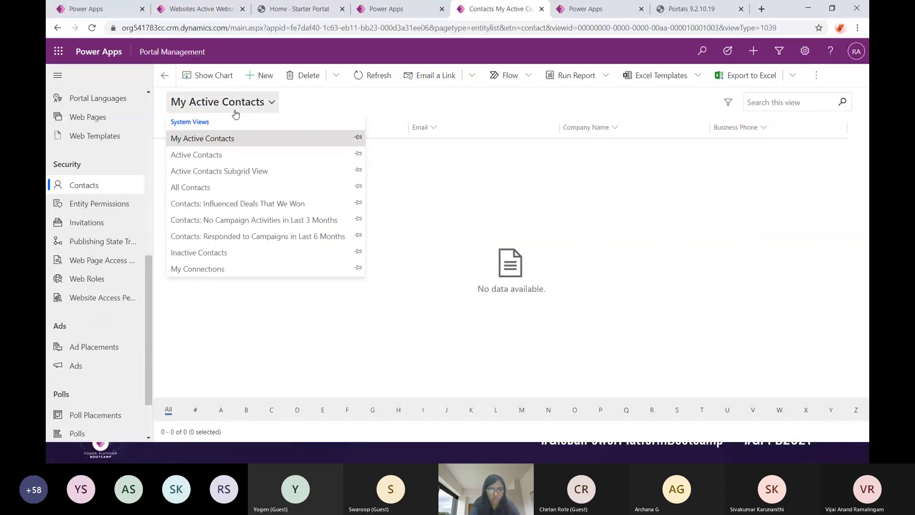
{"action": "left_click", "coordinate": [214, 188]}
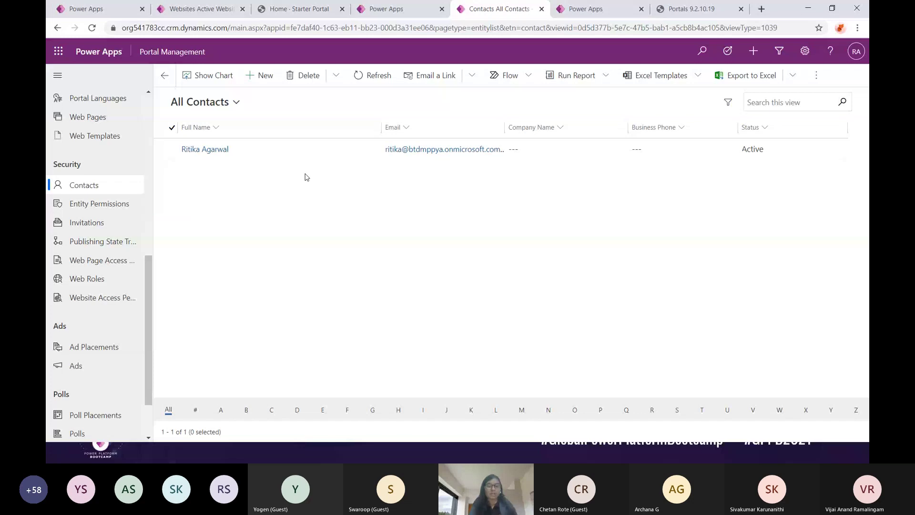
Open the Access management record from the Entity Permissions list and examine the available scope options.
{"action": "left_click", "coordinate": [93, 204]}
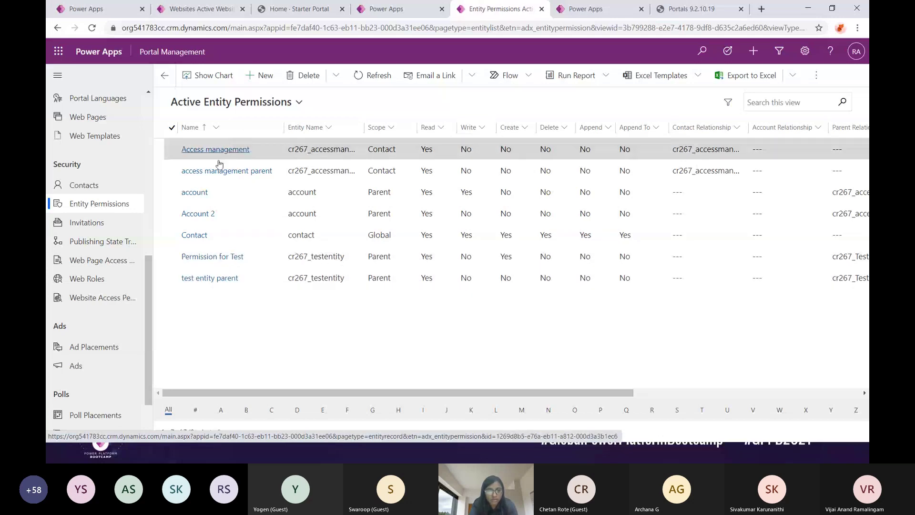
{"action": "left_click", "coordinate": [222, 152]}
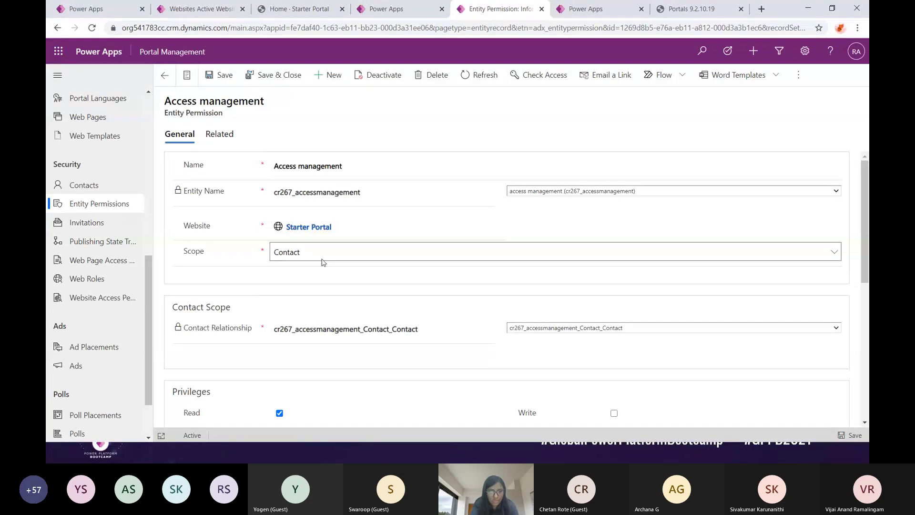
{"action": "left_click", "coordinate": [307, 256]}
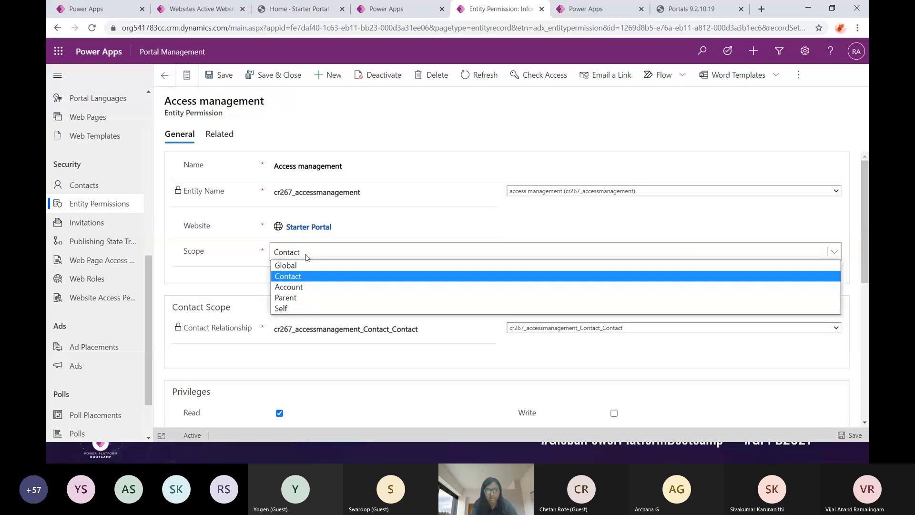
{"action": "left_click", "coordinate": [540, 333]}
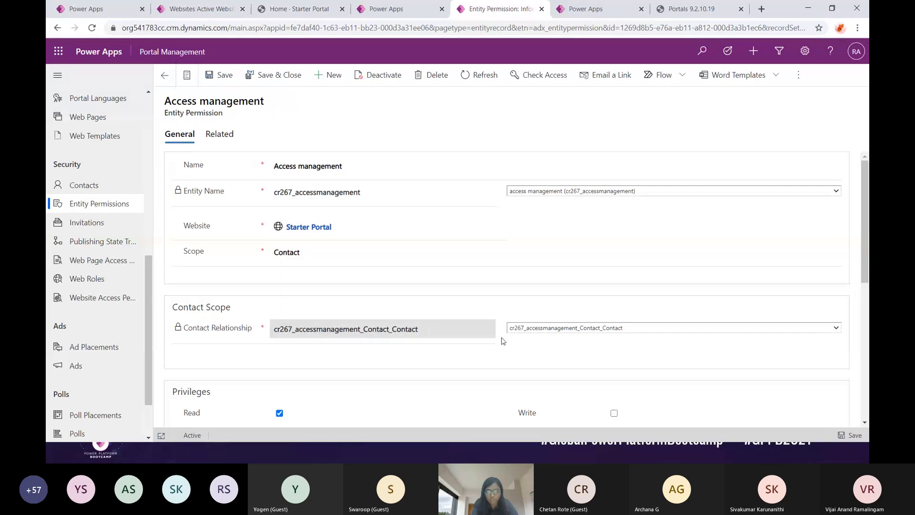
Examine the contact relationship options of the Access management permission, keeping cr267_accessmanagement_Contact_Contact selected.
{"action": "left_click", "coordinate": [566, 329]}
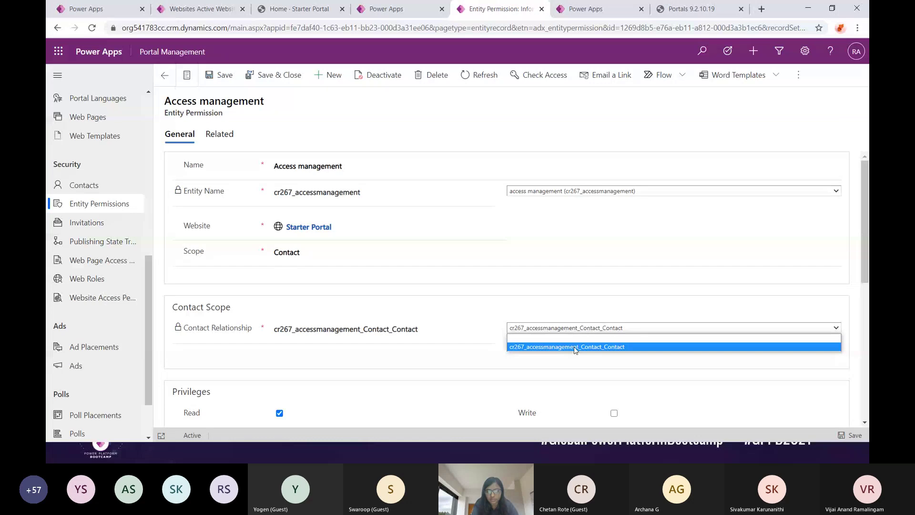
{"action": "left_click", "coordinate": [607, 346]}
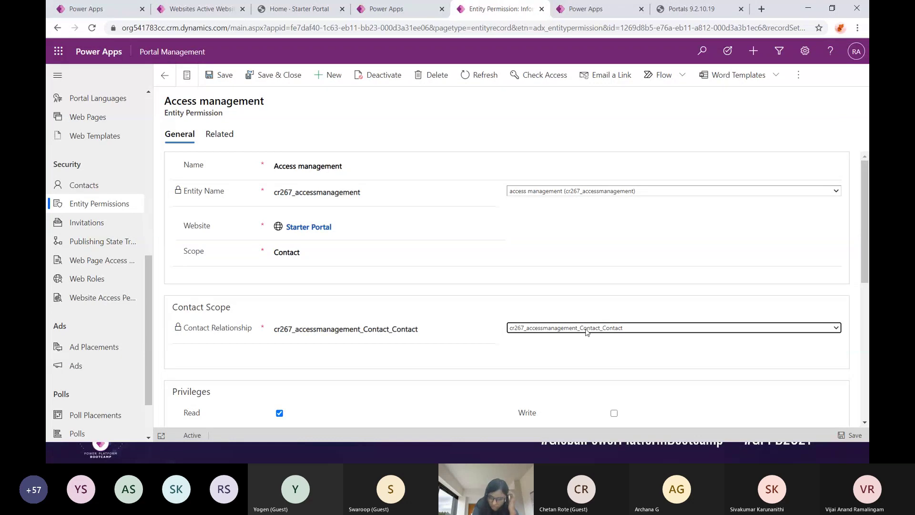
{"action": "left_click", "coordinate": [581, 333]}
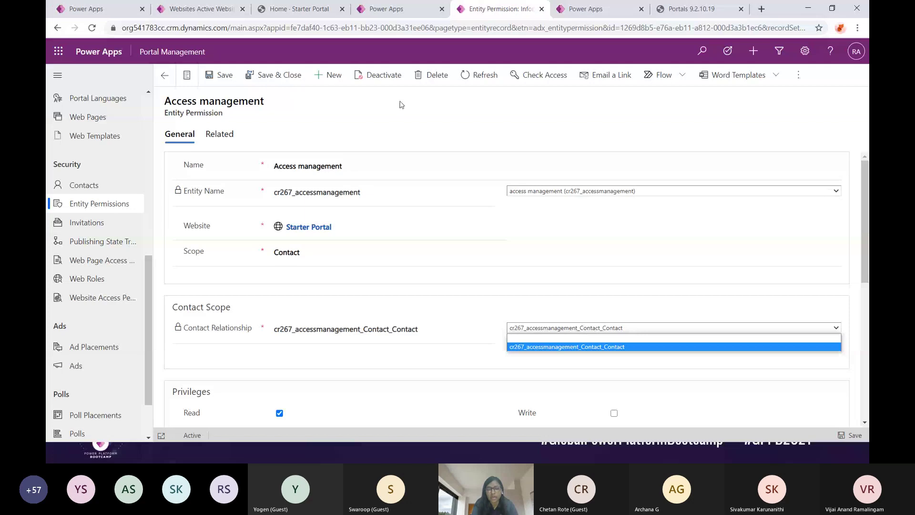
Show the signed-in user's account menu on the Starter Portal home page, and examine the Access management permission's privileges.
{"action": "left_click", "coordinate": [298, 9]}
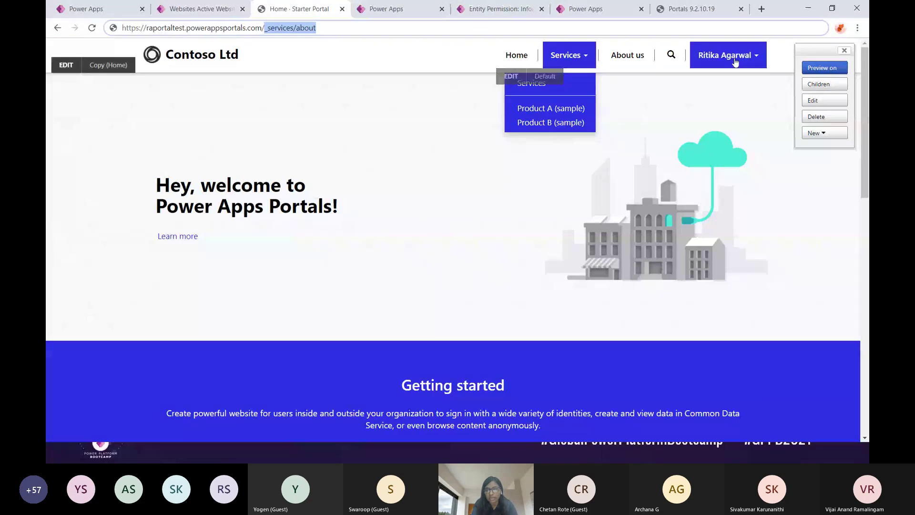
{"action": "left_click", "coordinate": [735, 56]}
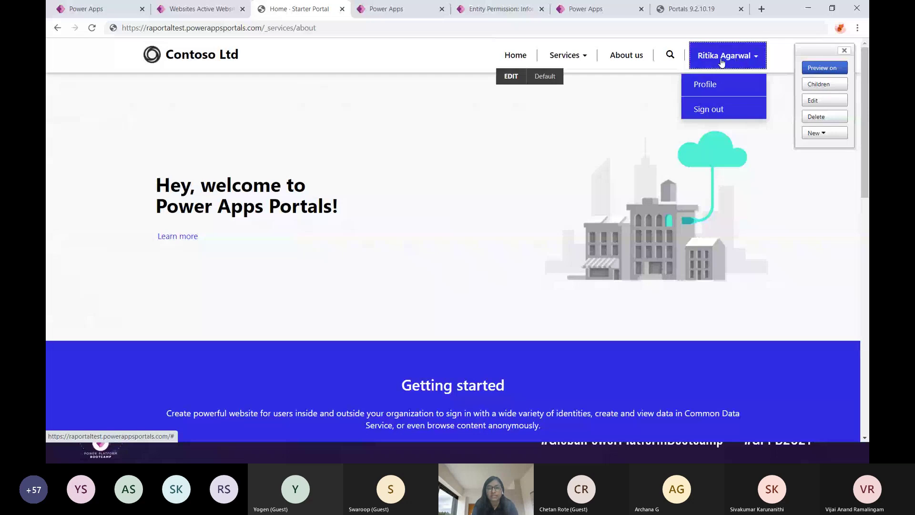
{"action": "left_click", "coordinate": [498, 10]}
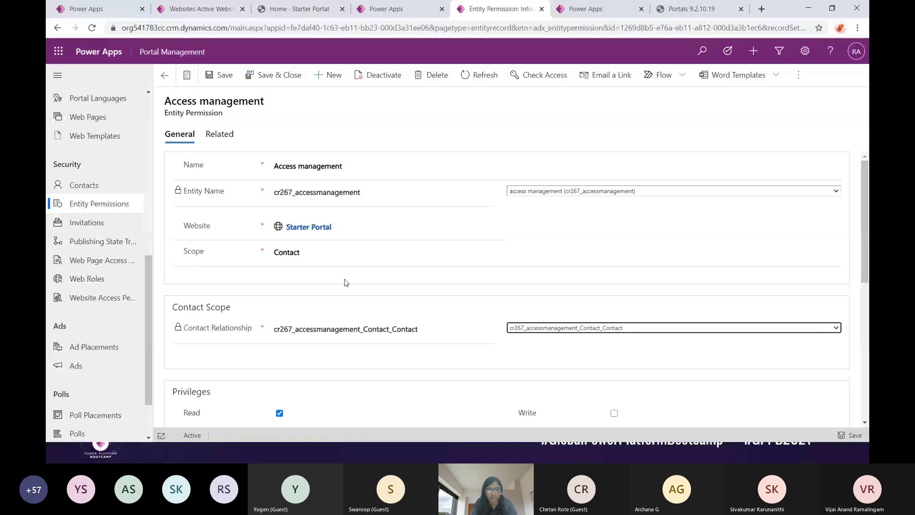
{"action": "scroll", "coordinate": [346, 282], "scroll_direction": "down", "scroll_amount": 4}
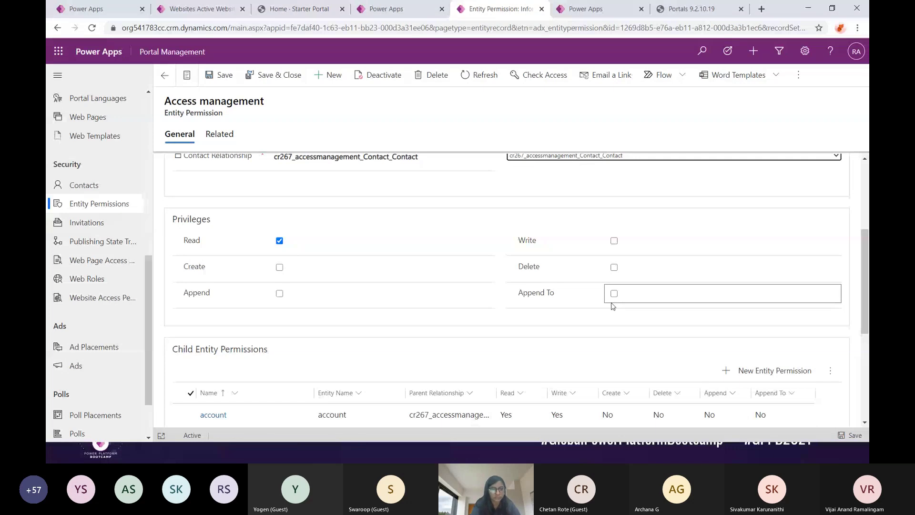
View the Invitations, Publishing State Transition Rules and Web Page Access Control Rules lists in turn.
{"action": "left_click", "coordinate": [88, 228]}
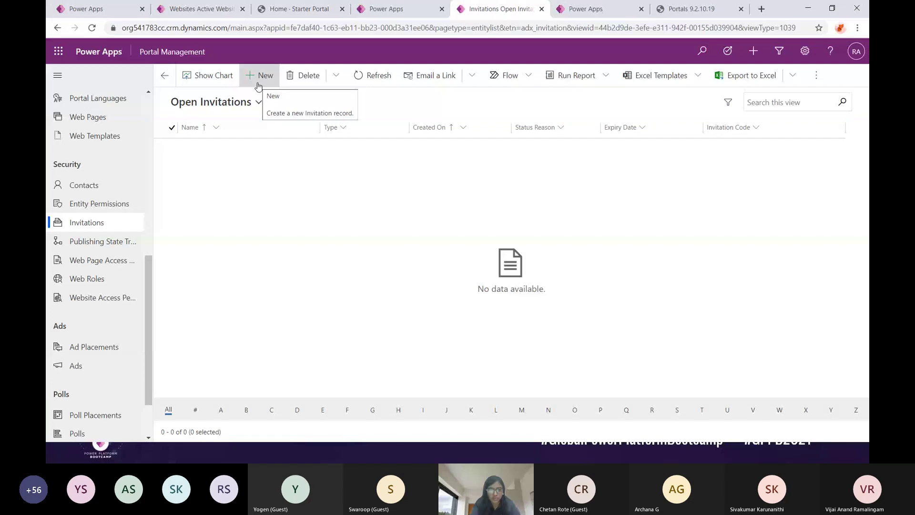
{"action": "left_click", "coordinate": [102, 242]}
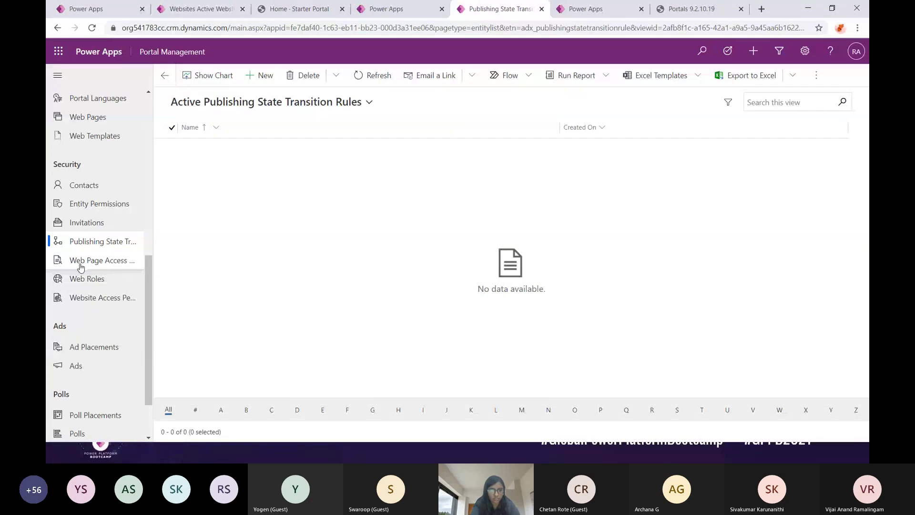
{"action": "left_click", "coordinate": [109, 264]}
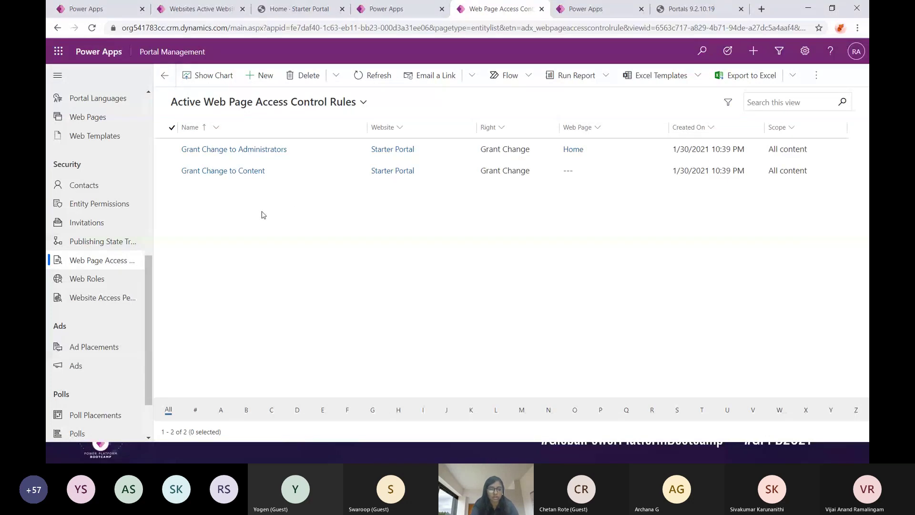
Review the Starter Portal home page's editing controls and About us link alongside the Web Page Access Control Rules list.
{"action": "left_click", "coordinate": [295, 8]}
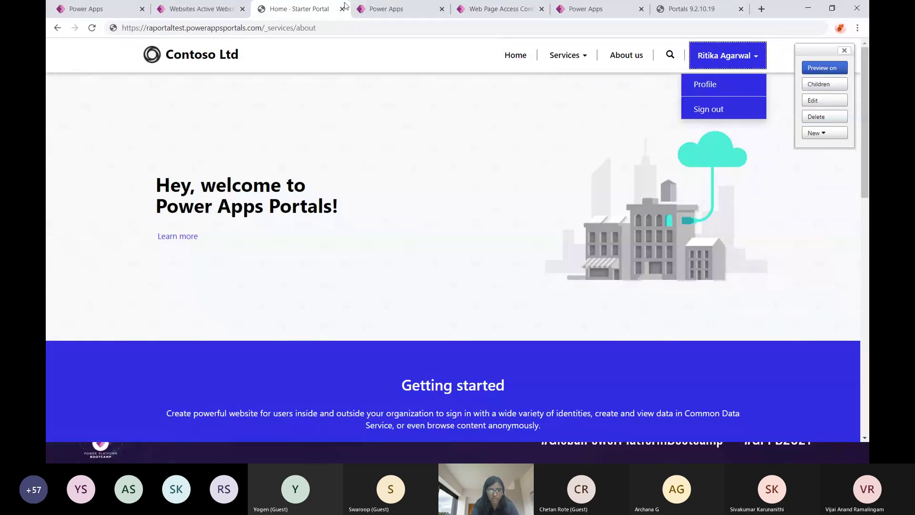
{"action": "left_click", "coordinate": [395, 9]}
{"action": "left_click", "coordinate": [498, 8]}
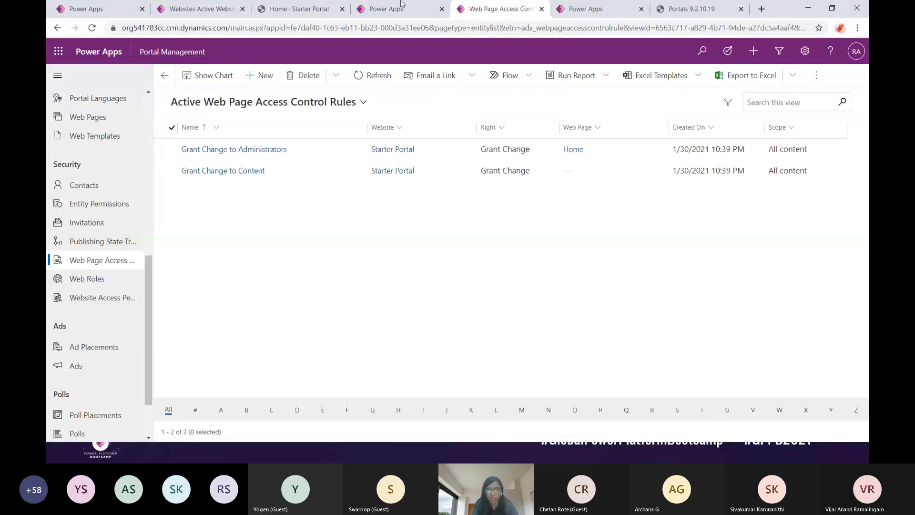
{"action": "left_click", "coordinate": [293, 10]}
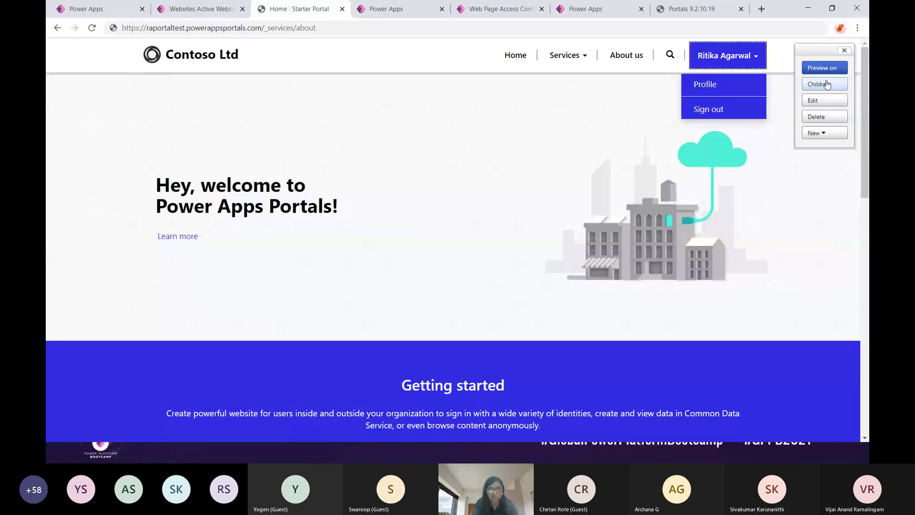
{"action": "left_click", "coordinate": [501, 8]}
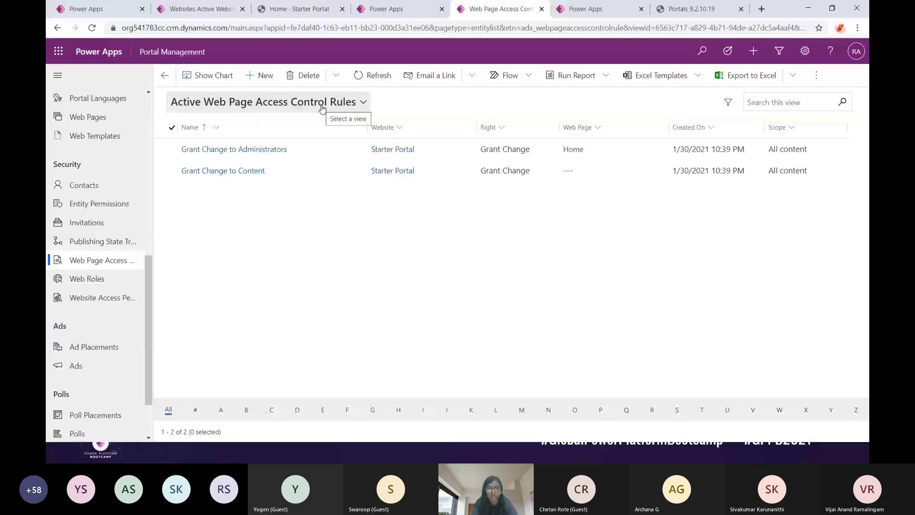
{"action": "left_click", "coordinate": [283, 17]}
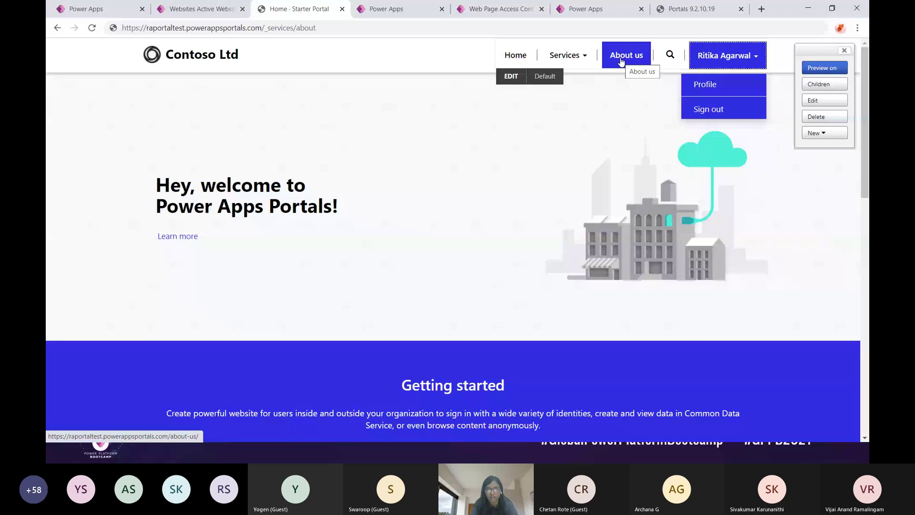
{"action": "left_click", "coordinate": [500, 9]}
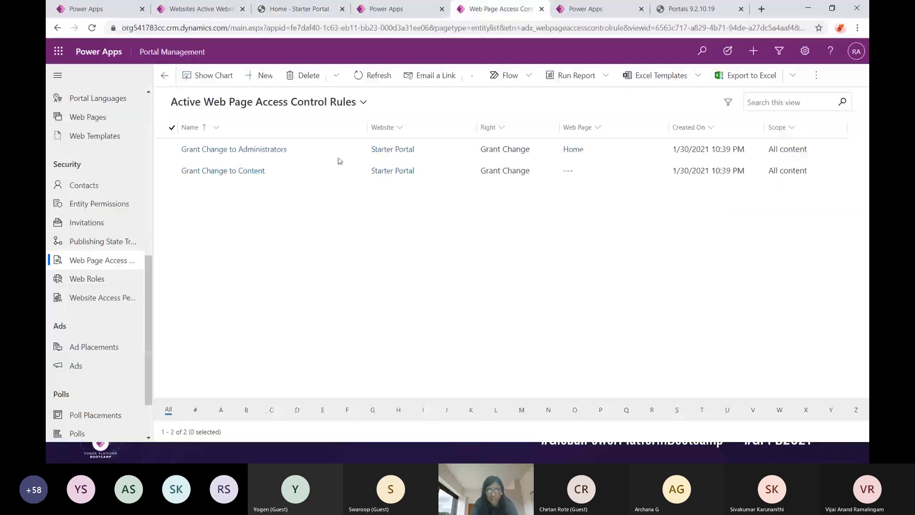
Start a new web page access control rule named 'Restrict About us to Authenticated' for the Starter Portal website.
{"action": "left_click", "coordinate": [257, 79]}
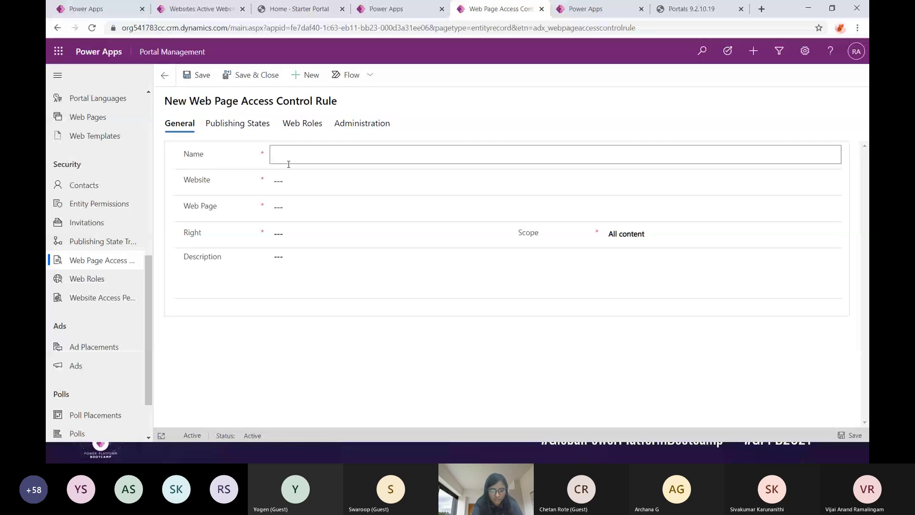
{"action": "type", "text": "Restrict About us to Authenticat"}
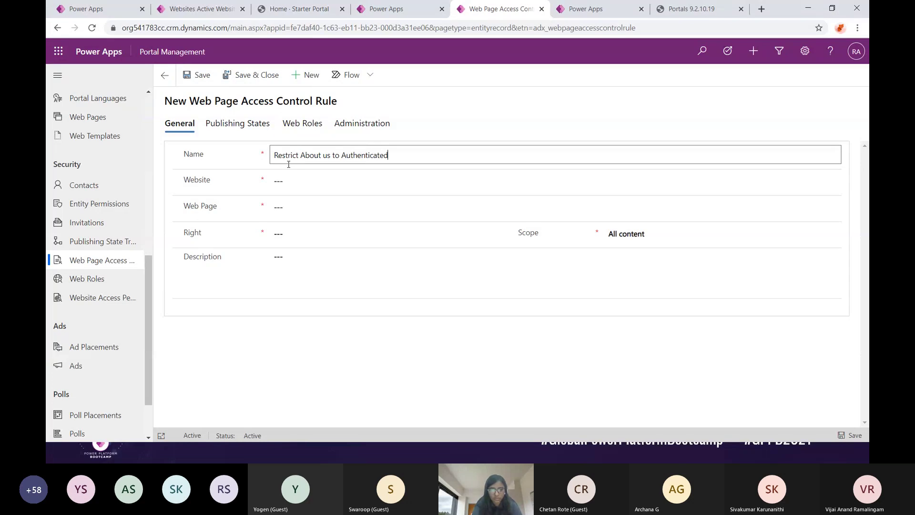
{"action": "type", "text": "ed"}
{"action": "left_click", "coordinate": [292, 182]}
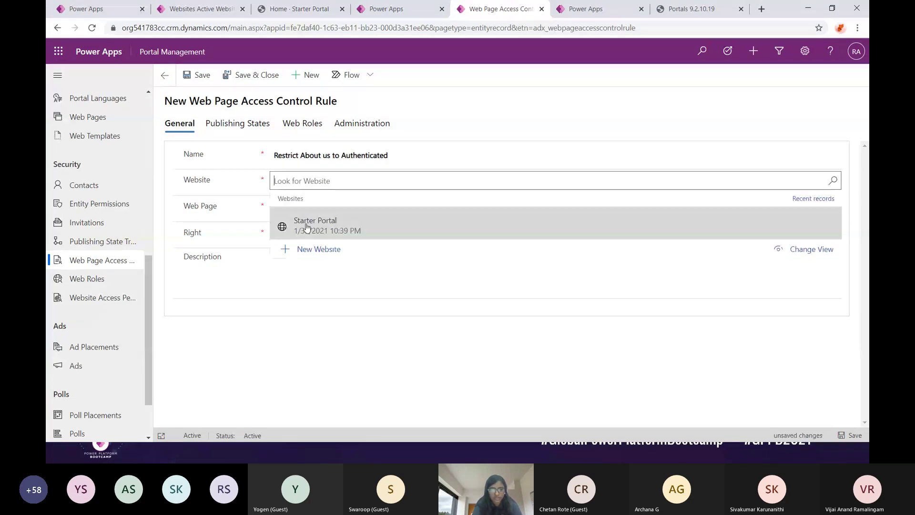
{"action": "left_click", "coordinate": [293, 220]}
Set the rule's web page to About us and its right to Restrict Read, and save the record.
{"action": "left_click", "coordinate": [293, 207]}
{"action": "type", "text": "a"}
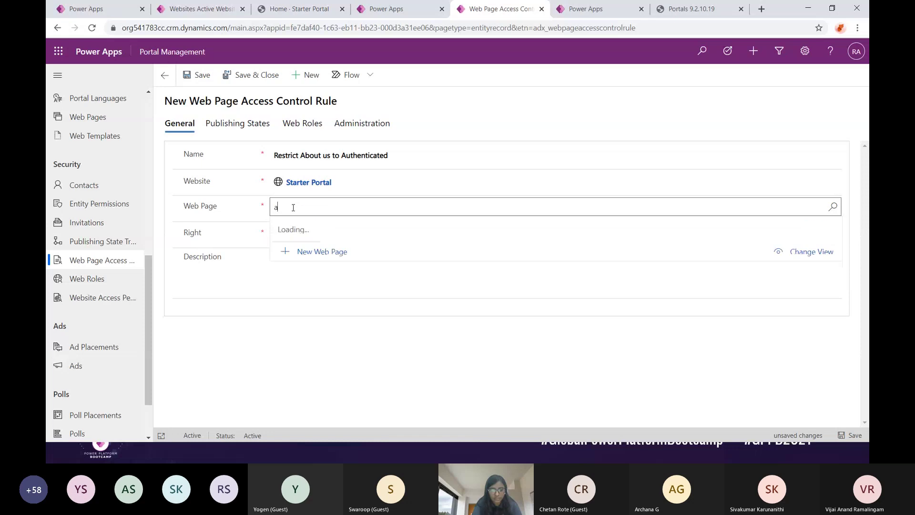
{"action": "type", "text": "bout"}
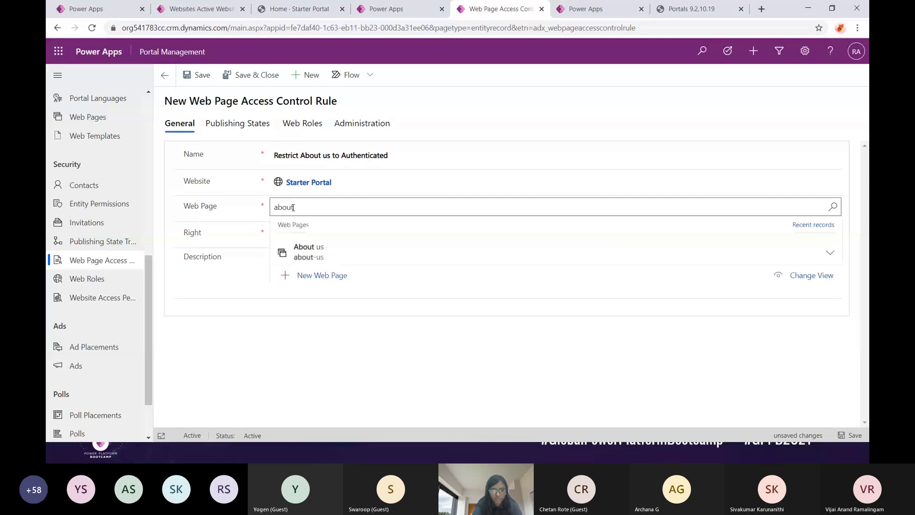
{"action": "left_click", "coordinate": [308, 252]}
{"action": "left_click", "coordinate": [293, 234]}
{"action": "left_click", "coordinate": [301, 269]}
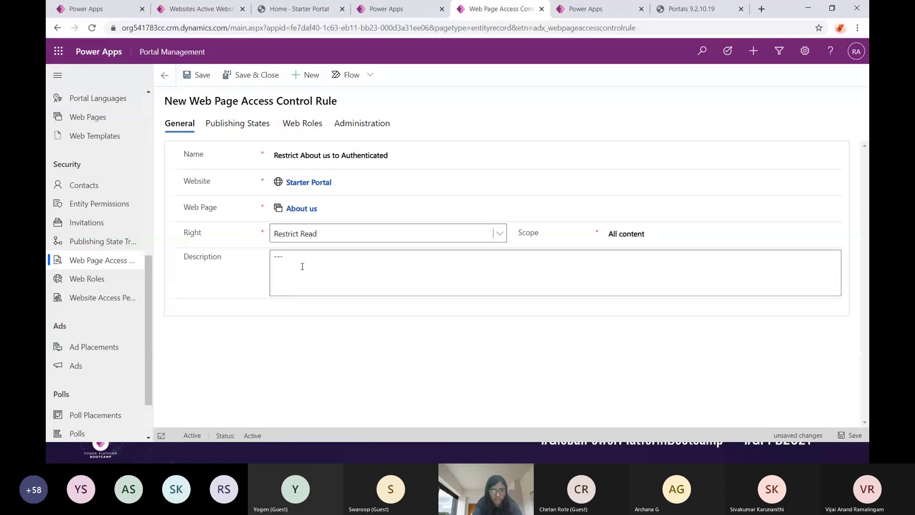
{"action": "left_click", "coordinate": [340, 267]}
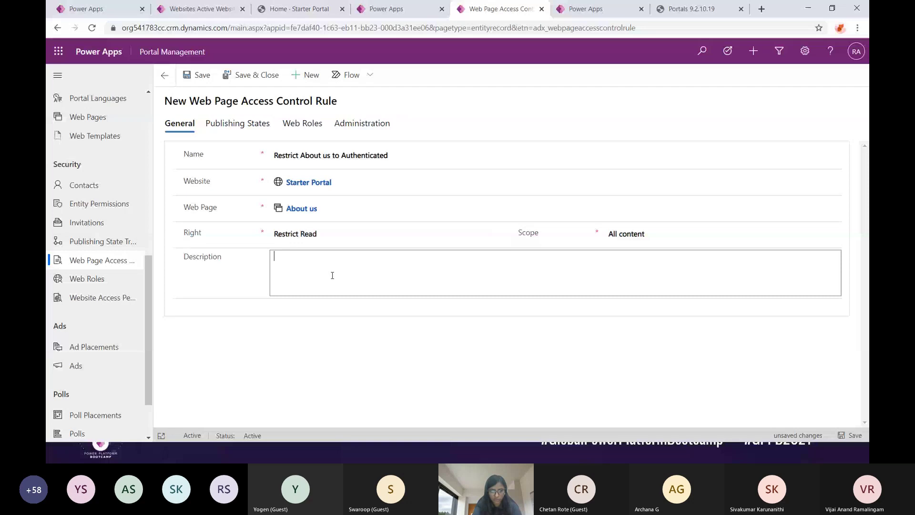
{"action": "left_click", "coordinate": [195, 75]}
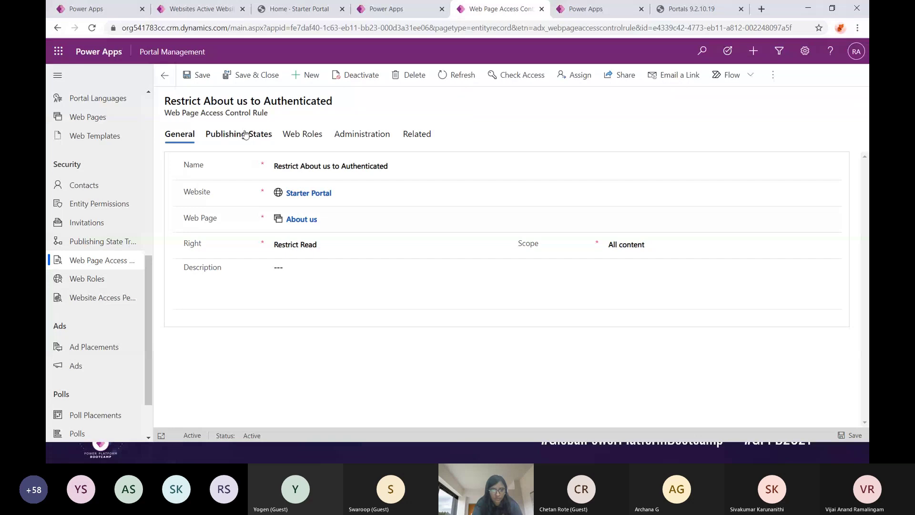
Add the existing Published publishing state to the access control rule.
{"action": "left_click", "coordinate": [245, 137]}
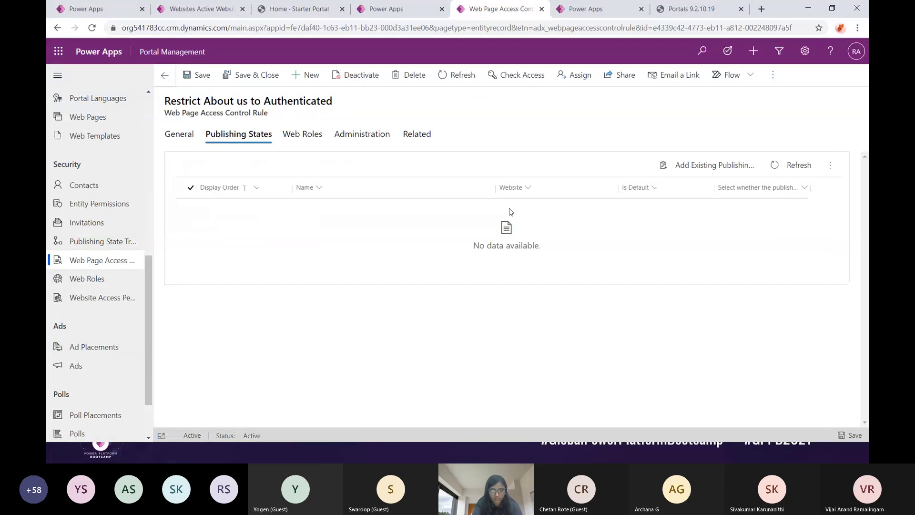
{"action": "left_click", "coordinate": [693, 162]}
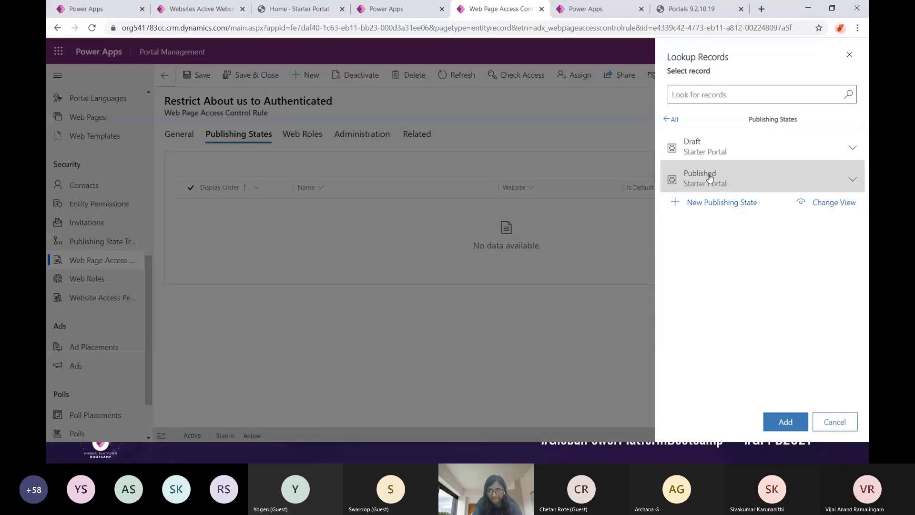
{"action": "left_click", "coordinate": [692, 177]}
{"action": "left_click", "coordinate": [774, 425]}
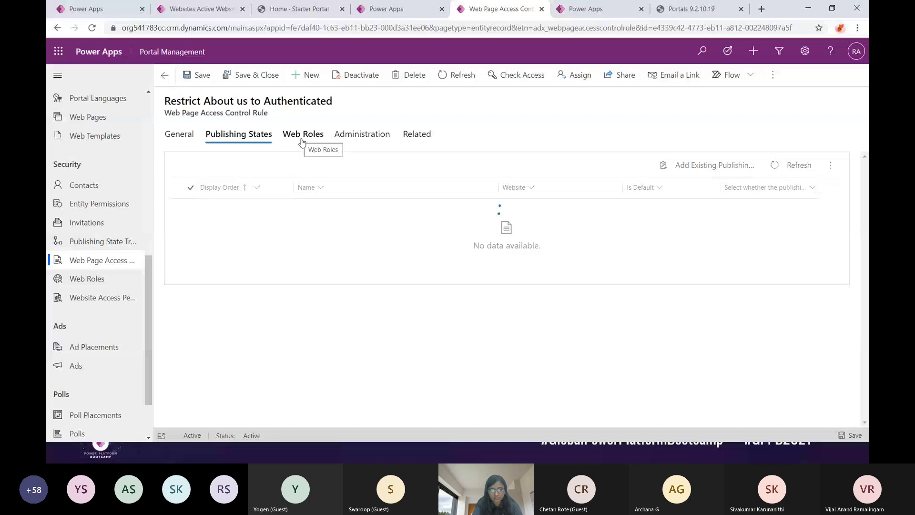
Add the Administrators and Authenticated Users web roles to the access control rule and refresh the record.
{"action": "left_click", "coordinate": [301, 143]}
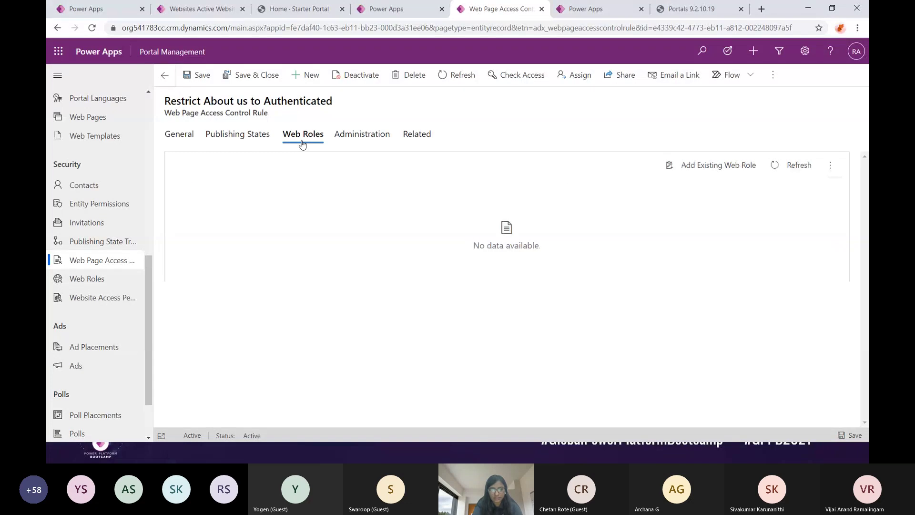
{"action": "left_click", "coordinate": [693, 164]}
{"action": "left_click", "coordinate": [695, 94]}
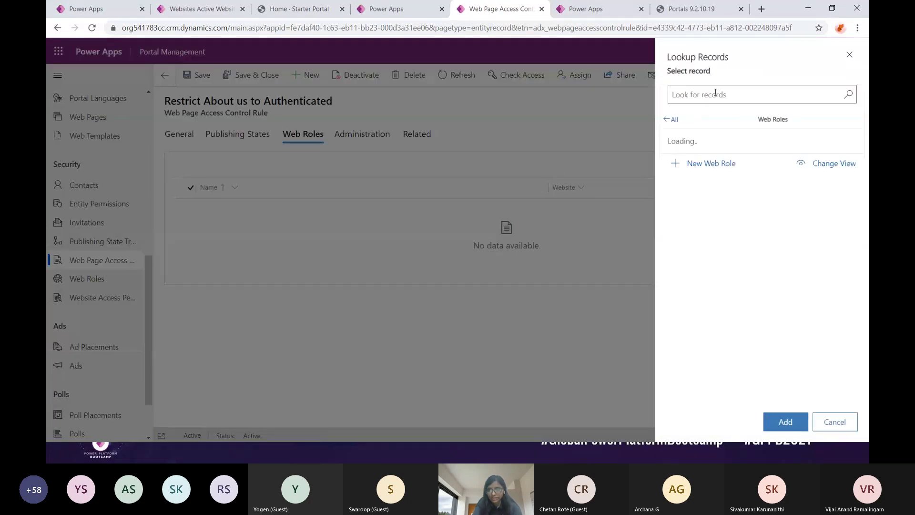
{"action": "left_click", "coordinate": [704, 150]}
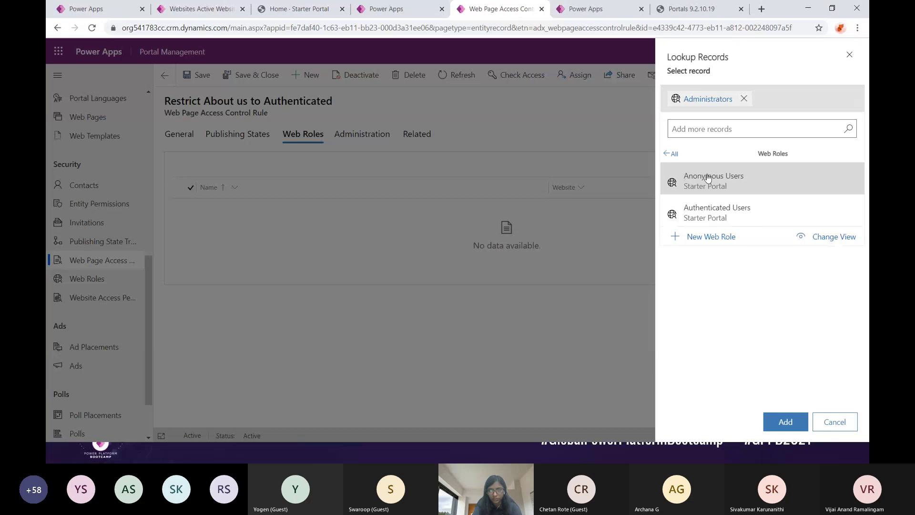
{"action": "left_click", "coordinate": [694, 205]}
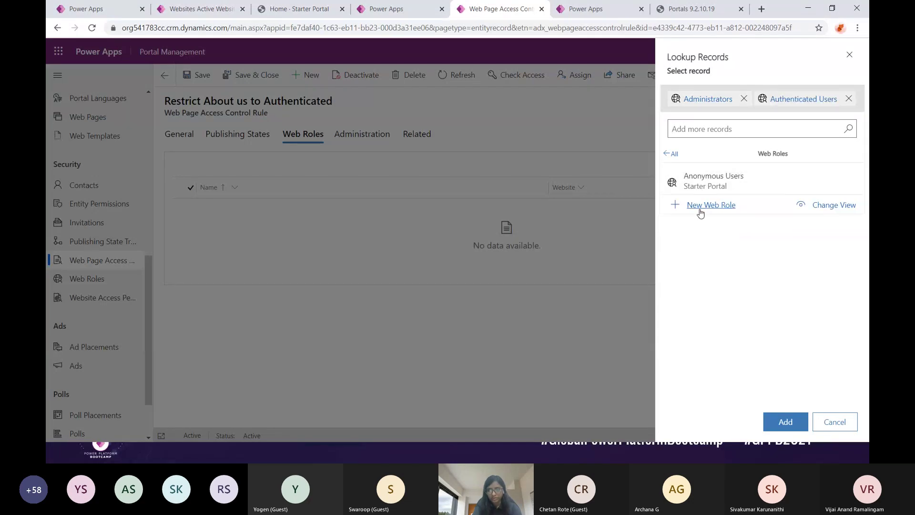
{"action": "left_click", "coordinate": [787, 421]}
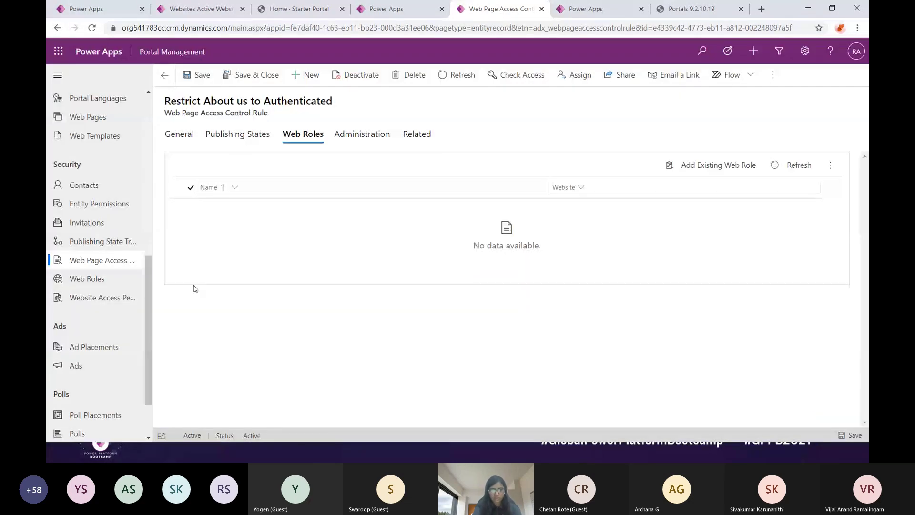
{"action": "left_click", "coordinate": [457, 76]}
Clear the portal's cache on its services page, and open the About us page from the signed-in Starter Portal site.
{"action": "left_click", "coordinate": [700, 10]}
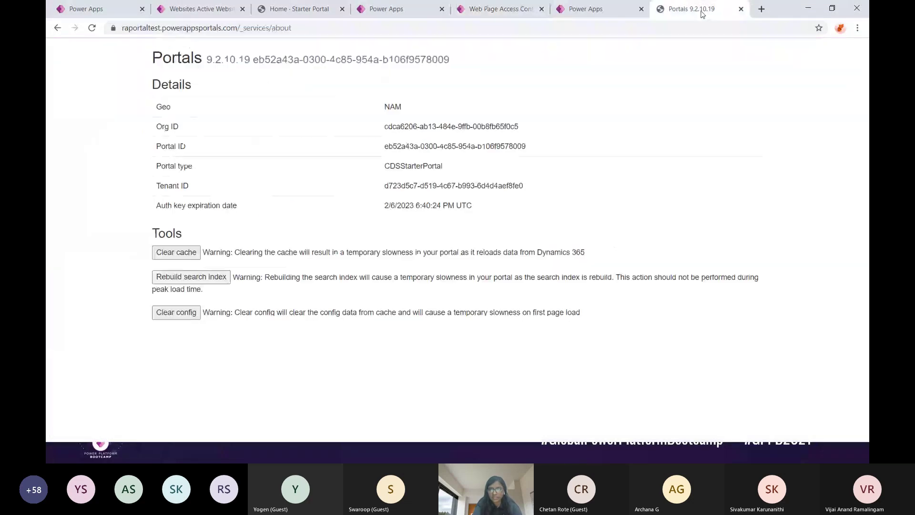
{"action": "left_click", "coordinate": [175, 252]}
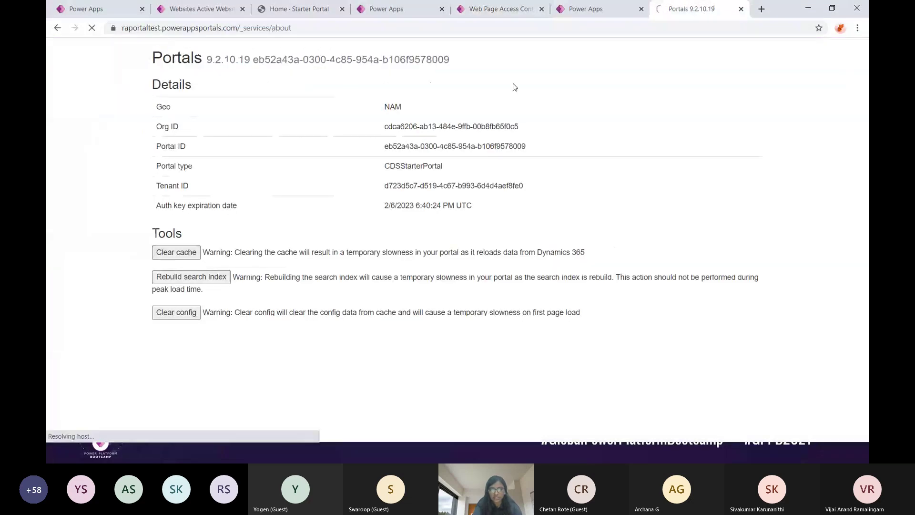
{"action": "left_click", "coordinate": [293, 9]}
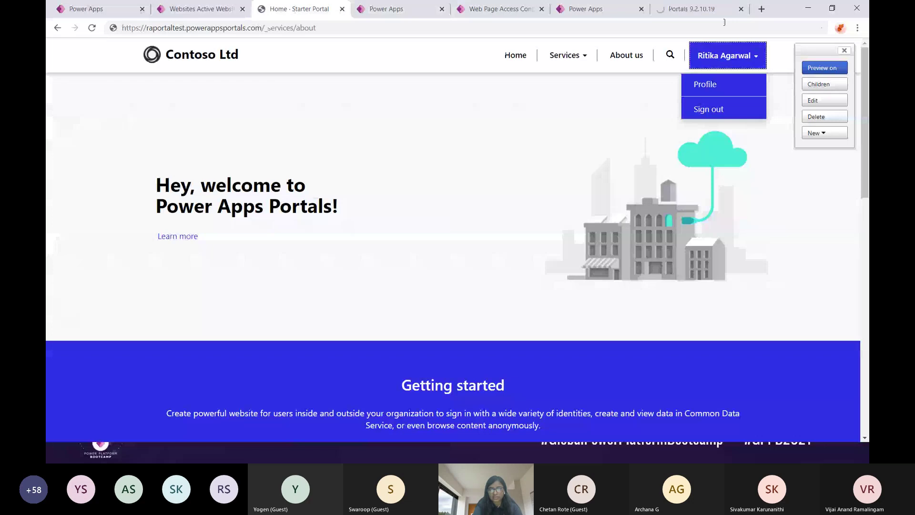
{"action": "left_click", "coordinate": [714, 9]}
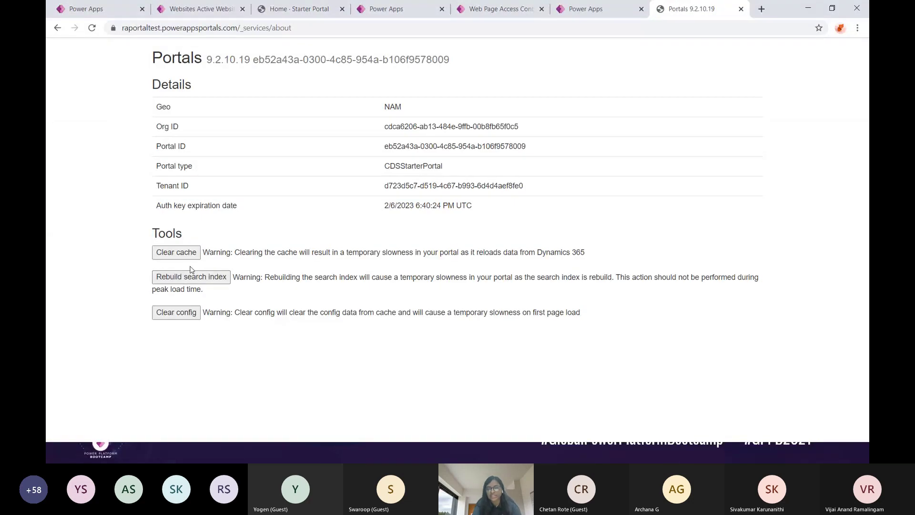
{"action": "left_click", "coordinate": [289, 9]}
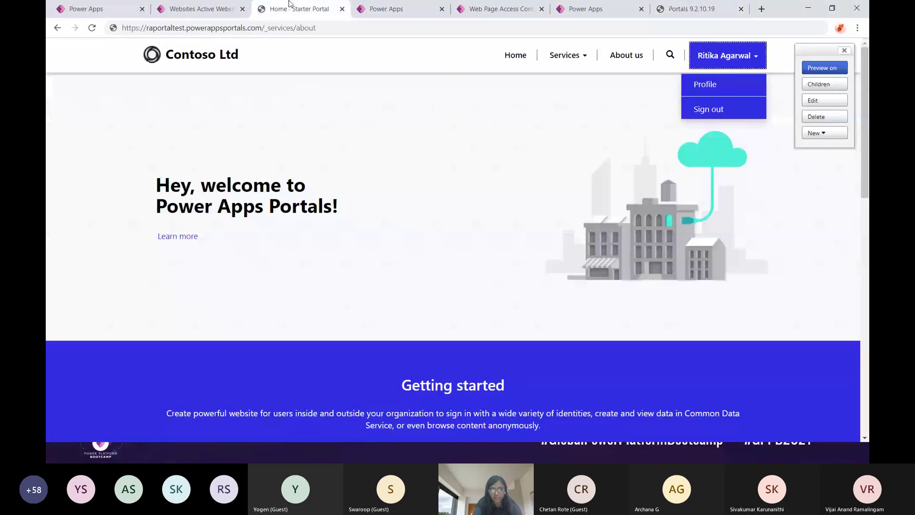
{"action": "left_click", "coordinate": [619, 52]}
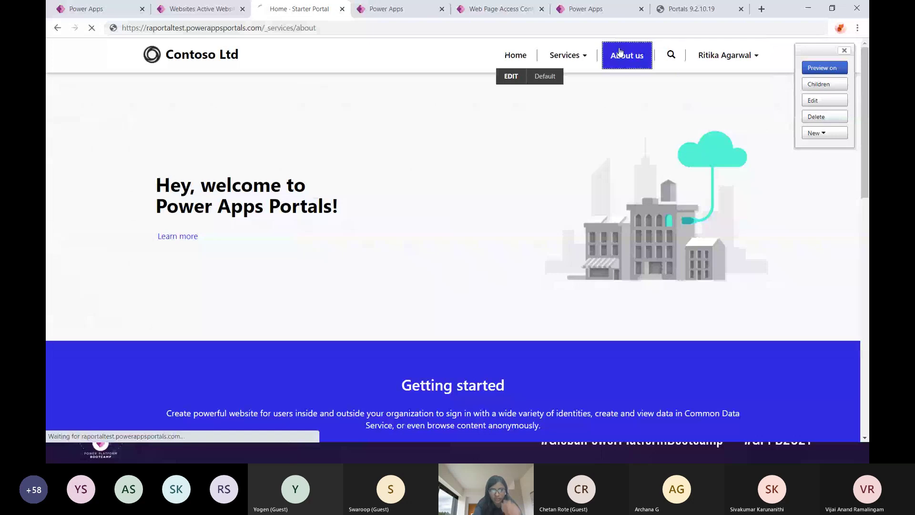
Try to open the portal's copied _services/about address in an incognito window, and close that window.
{"action": "double_click", "coordinate": [319, 27]}
{"action": "left_click", "coordinate": [318, 26]}
{"action": "key", "text": "ctrl+c"}
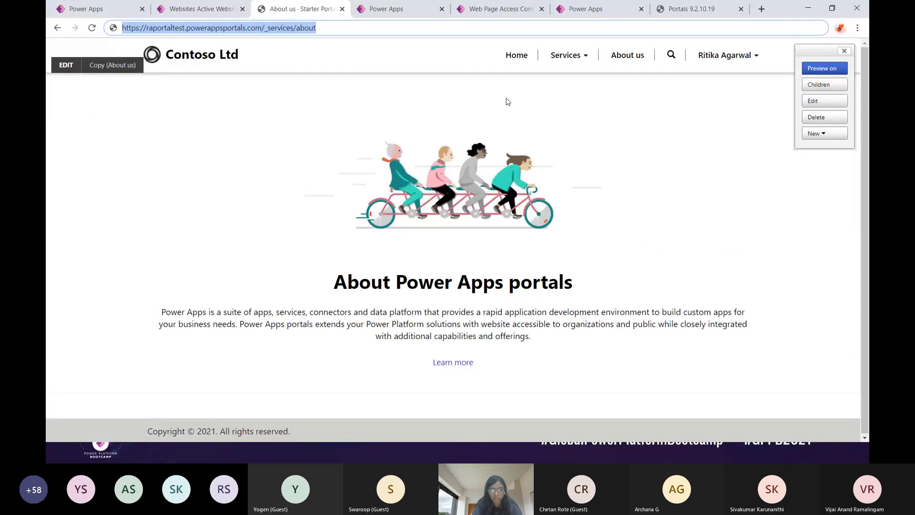
{"action": "key", "text": "ctrl+shift+n"}
{"action": "key", "text": "ctrl+v"}
{"action": "key", "text": "Return"}
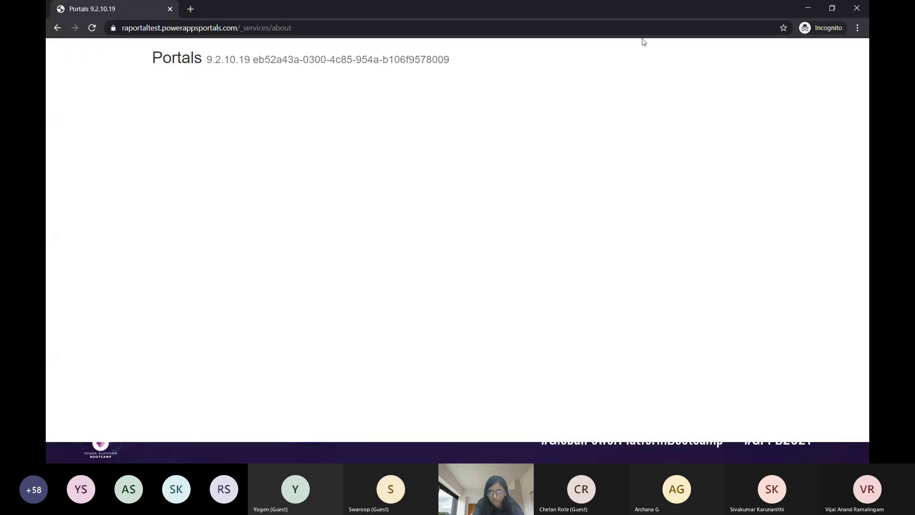
{"action": "left_click", "coordinate": [858, 7]}
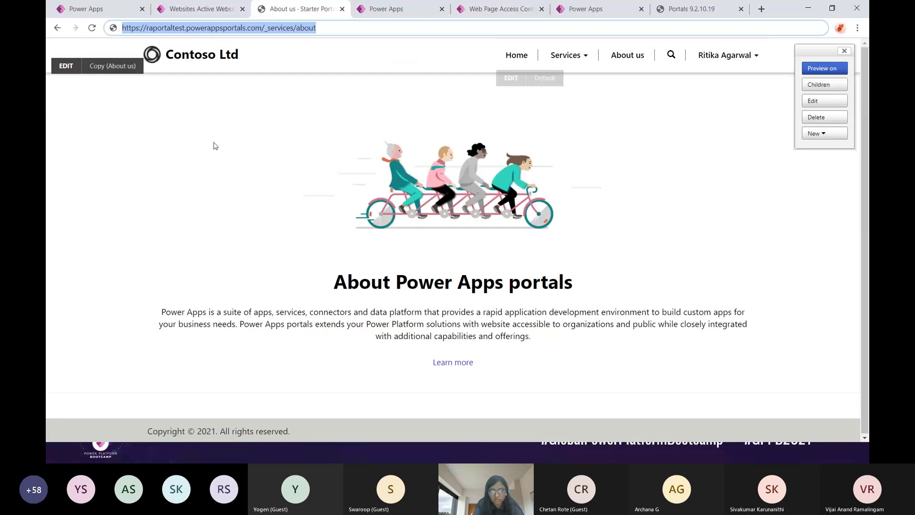
Open the portal's About us link in a separate browser tab and switch to it.
{"action": "left_click", "coordinate": [630, 57]}
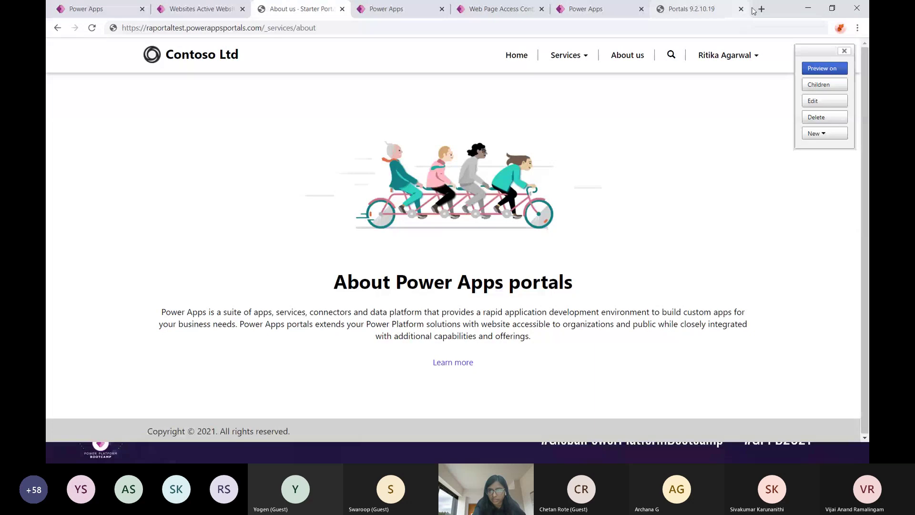
{"action": "right_click", "coordinate": [613, 65]}
{"action": "left_click", "coordinate": [638, 70]}
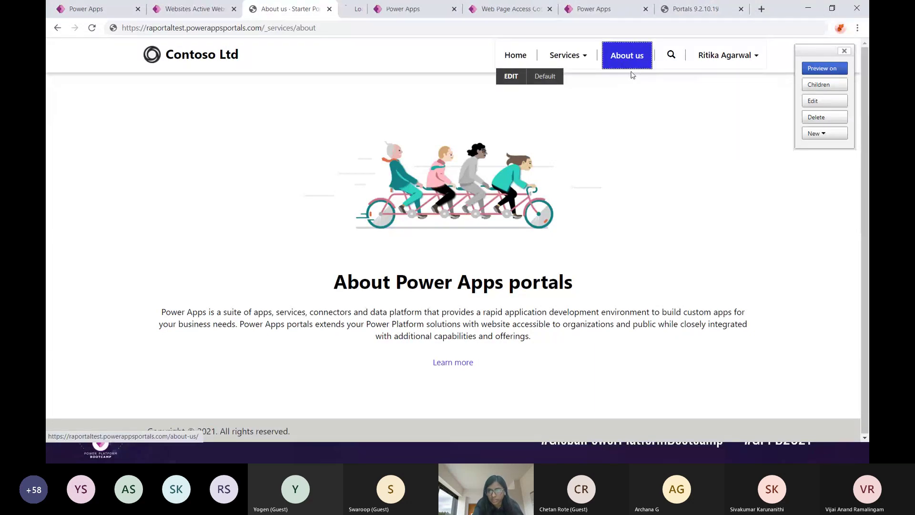
{"action": "left_click", "coordinate": [343, 10]}
Test the about-us address in an incognito window without signing in, and highlight the about-us part of the return URL.
{"action": "left_click", "coordinate": [281, 28]}
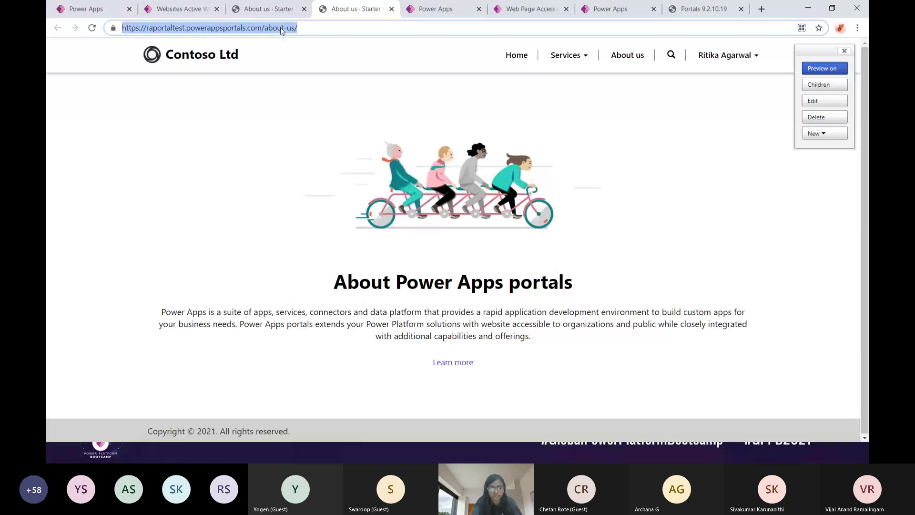
{"action": "key", "text": "ctrl+c"}
{"action": "key", "text": "ctrl+shift+n"}
{"action": "key", "text": "ctrl+v"}
{"action": "key", "text": "Return"}
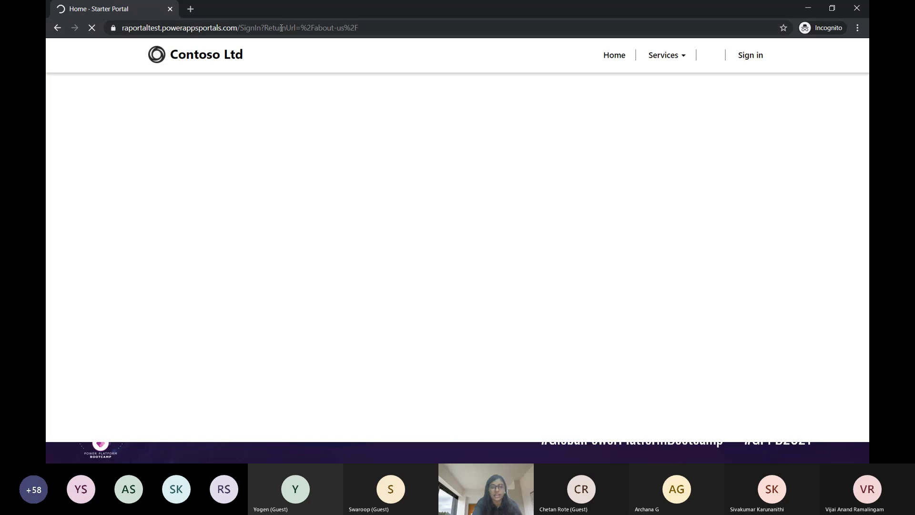
{"action": "left_click_drag", "start_coordinate": [313, 28], "coordinate": [369, 27]}
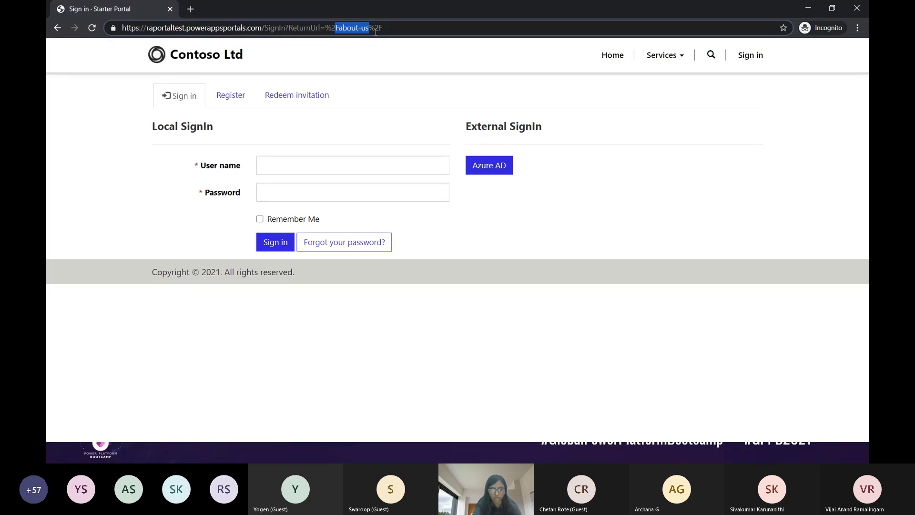
Return to Portal Management and view the Web Roles and Website Access Permissions lists in turn.
{"action": "left_click", "coordinate": [806, 8]}
{"action": "left_click", "coordinate": [522, 9]}
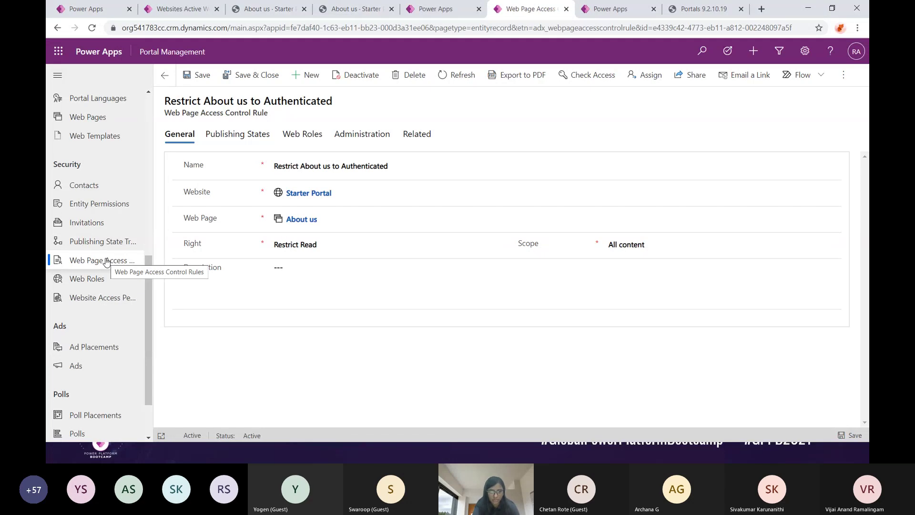
{"action": "left_click", "coordinate": [92, 280]}
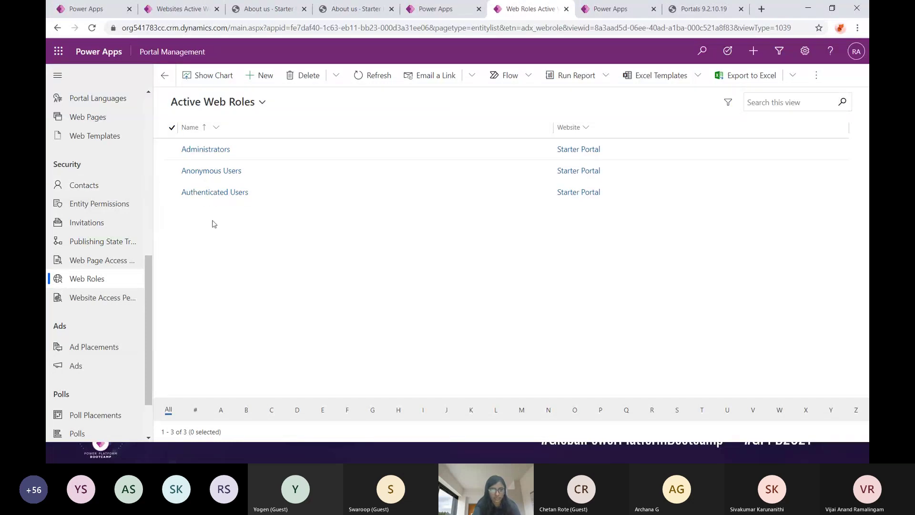
{"action": "left_click", "coordinate": [106, 303]}
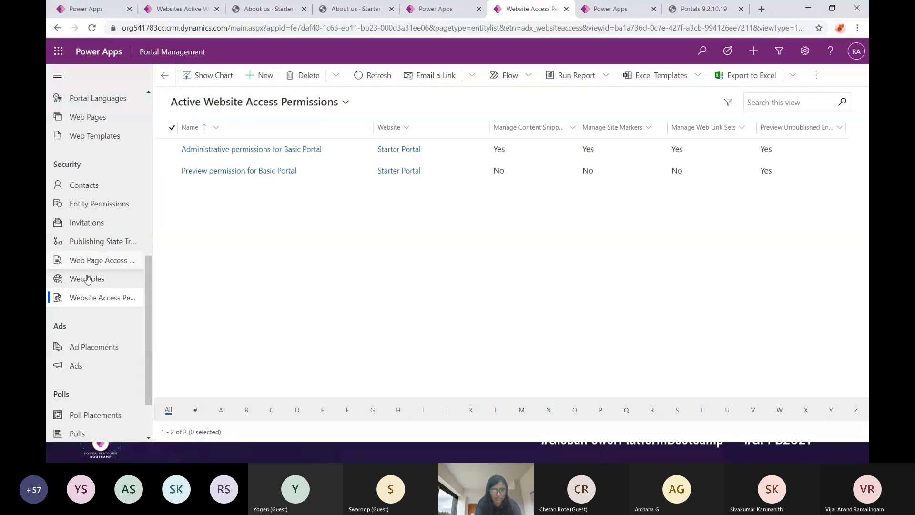
View the Create Portal Content wizard and the traffic analytics page under Administration.
{"action": "scroll", "coordinate": [85, 280], "scroll_direction": "down", "scroll_amount": 2}
{"action": "scroll", "coordinate": [84, 280], "scroll_direction": "down", "scroll_amount": 3}
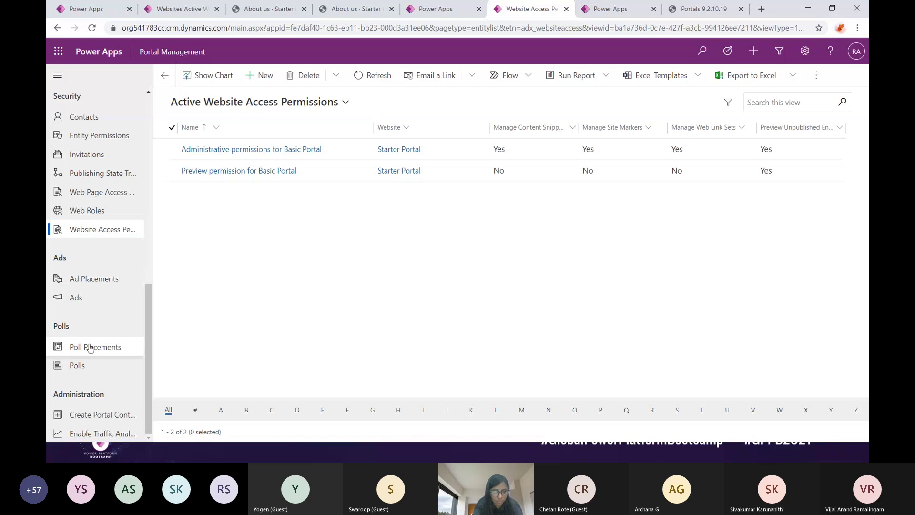
{"action": "left_click", "coordinate": [87, 415]}
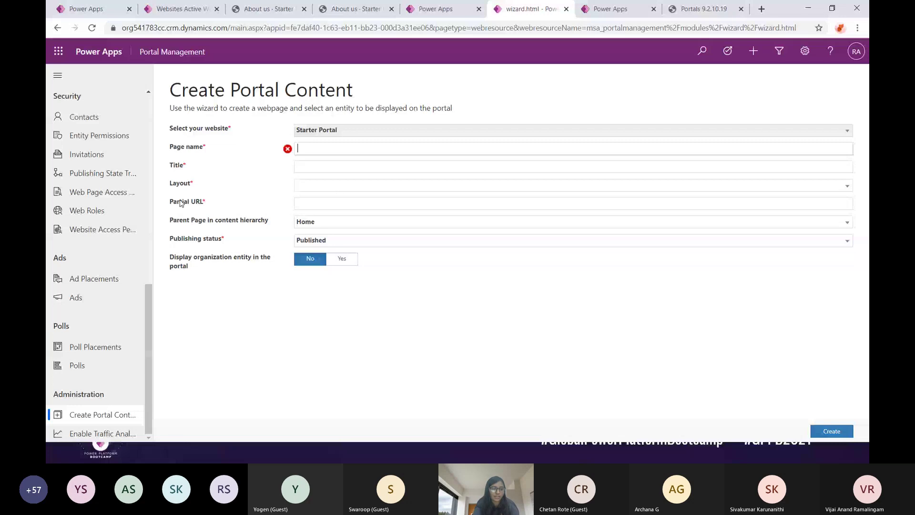
{"action": "scroll", "coordinate": [109, 185], "scroll_direction": "up", "scroll_amount": 3}
{"action": "scroll", "coordinate": [109, 185], "scroll_direction": "up", "scroll_amount": 3}
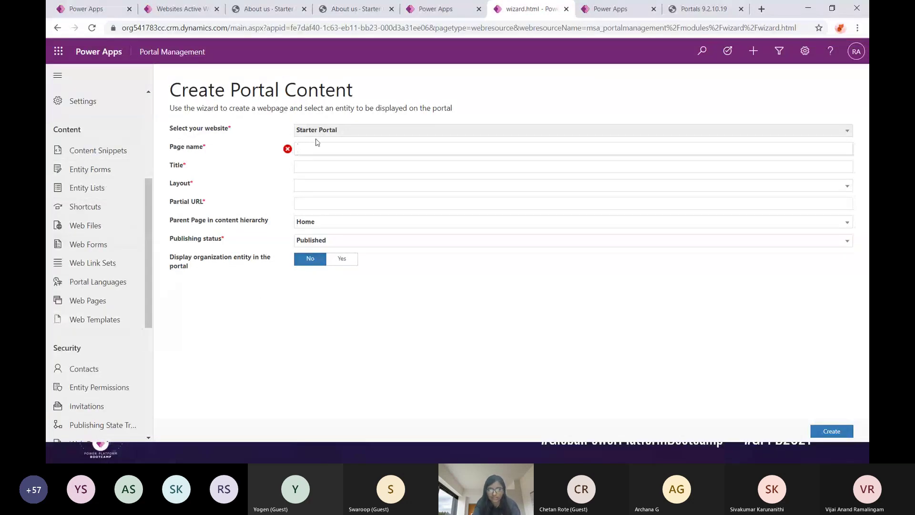
{"action": "scroll", "coordinate": [97, 365], "scroll_direction": "down", "scroll_amount": 6}
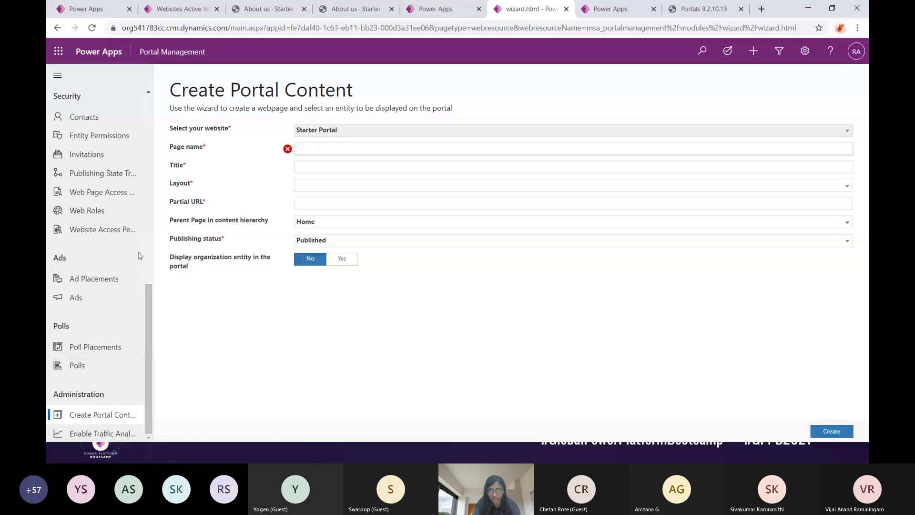
{"action": "left_click", "coordinate": [75, 433]}
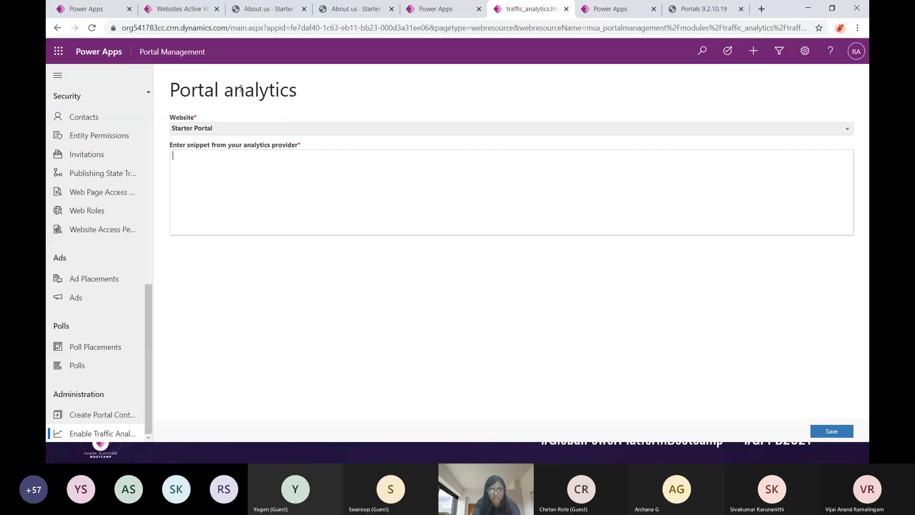
Examine the Portal analytics page, highlighting its heading and focusing on the analytics provider snippet field.
{"action": "left_click_drag", "start_coordinate": [178, 93], "coordinate": [327, 102]}
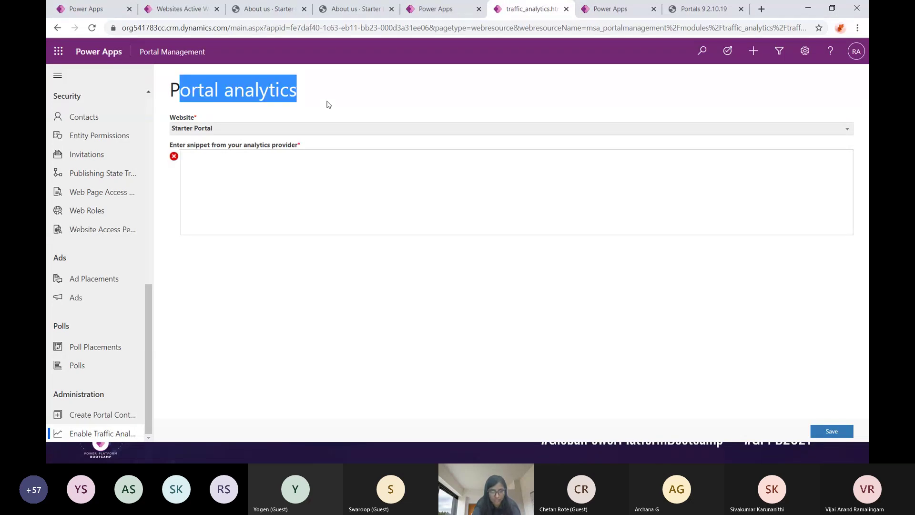
{"action": "left_click", "coordinate": [327, 104]}
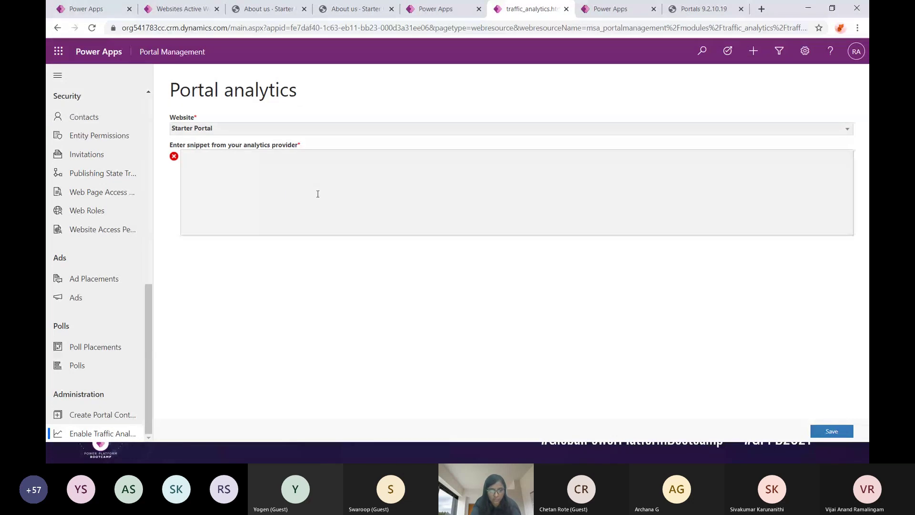
{"action": "left_click", "coordinate": [318, 194]}
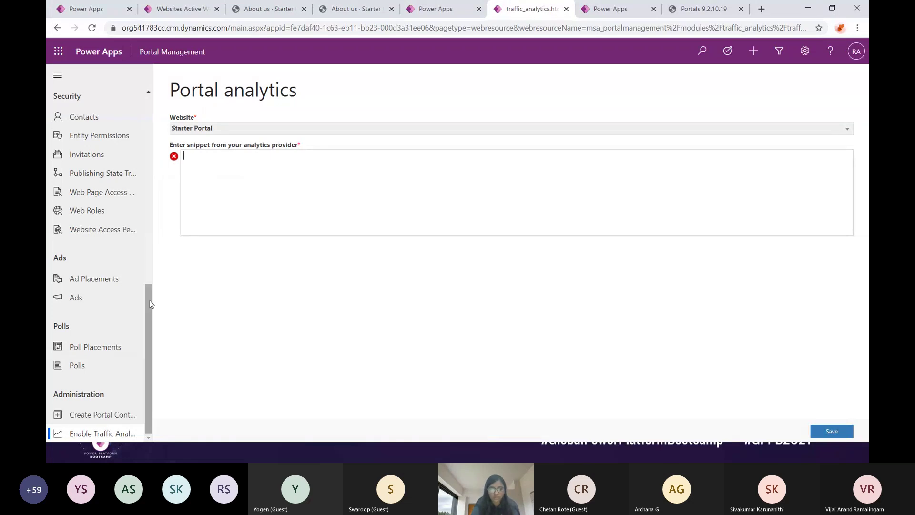
{"action": "left_click_drag", "start_coordinate": [150, 304], "coordinate": [147, 97]}
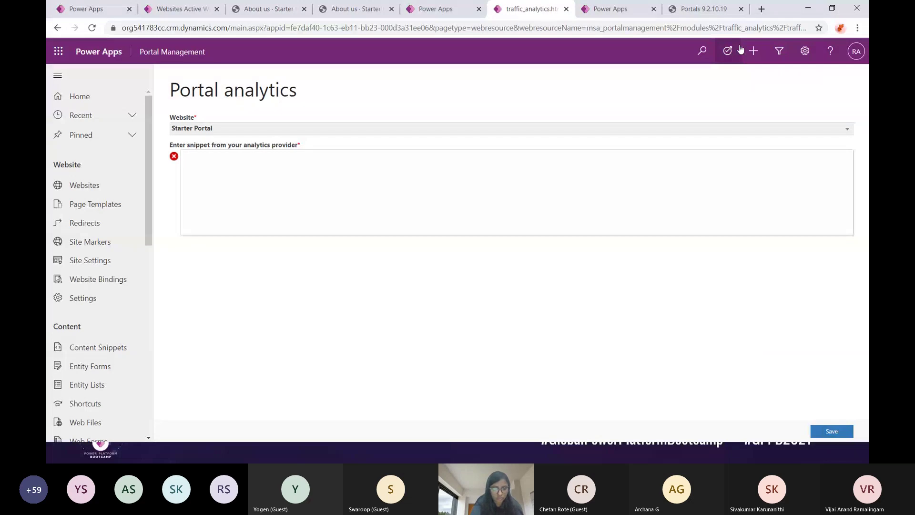
{"action": "key", "text": "super+r"}
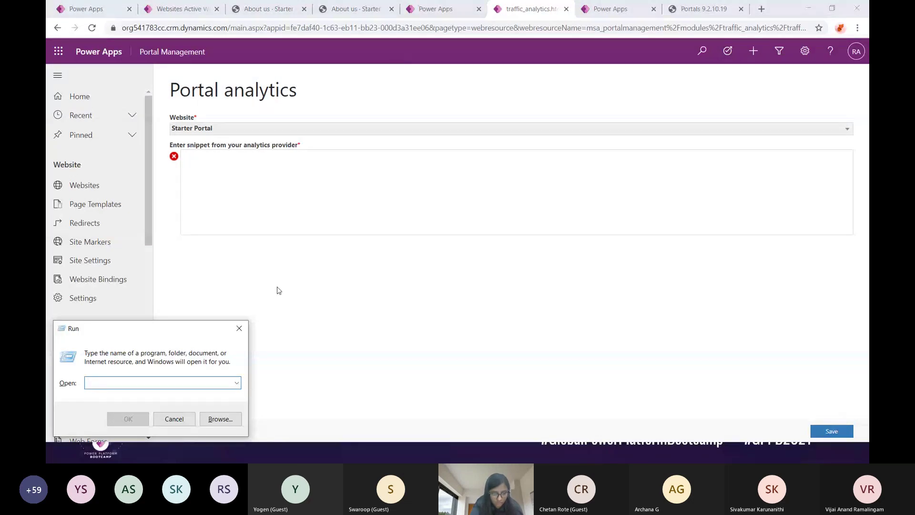
{"action": "left_click", "coordinate": [239, 328]}
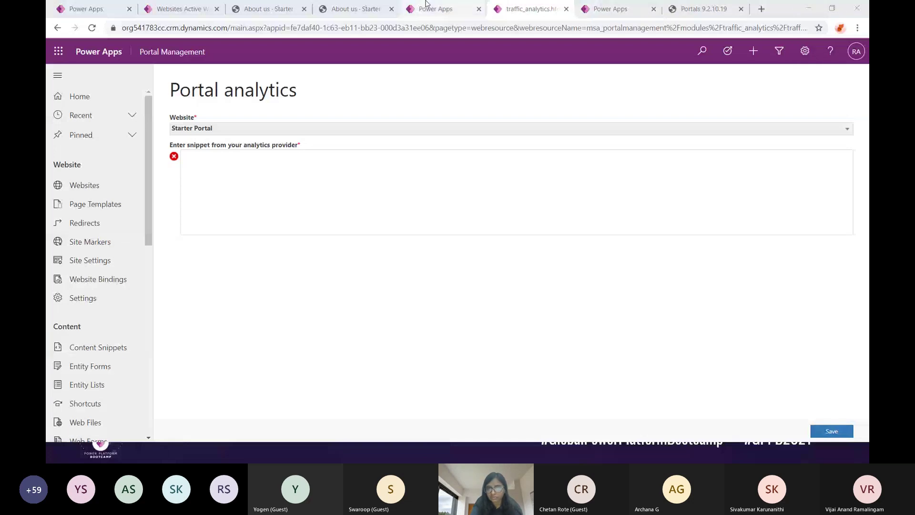
{"action": "left_click", "coordinate": [171, 9]}
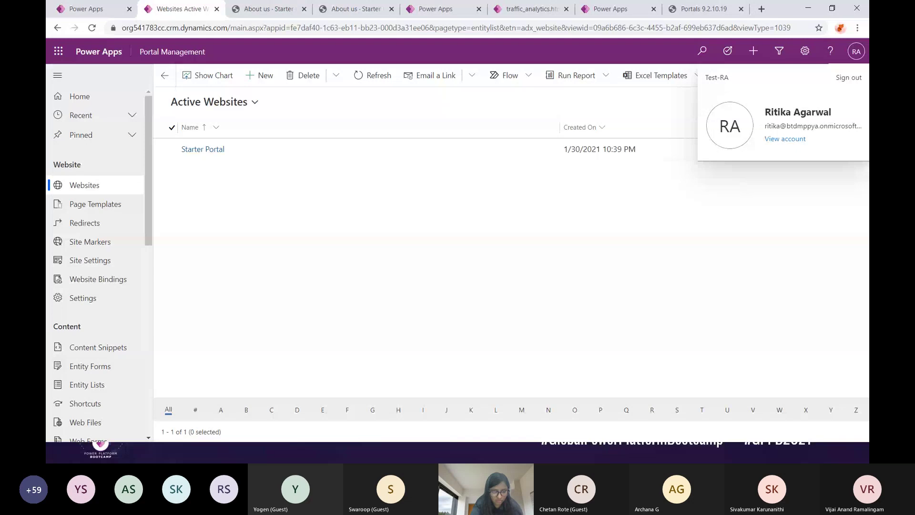
{"action": "left_click", "coordinate": [705, 9]}
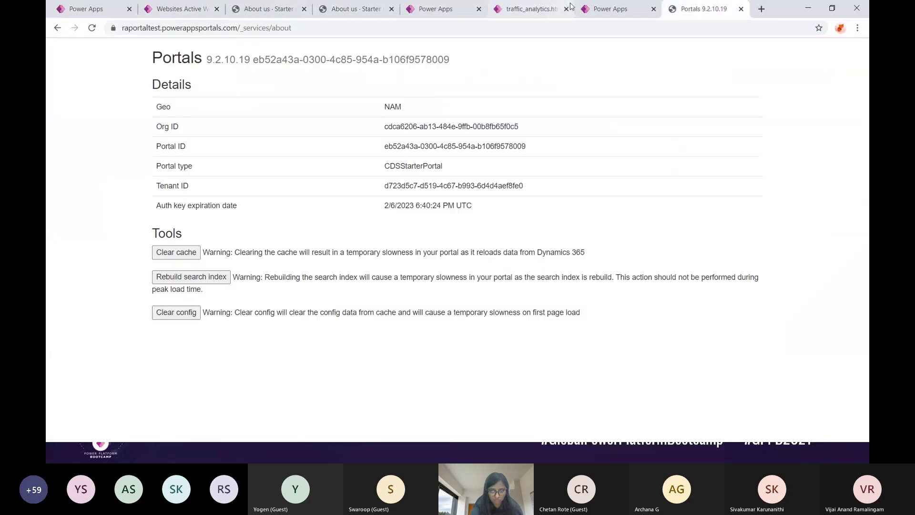
{"action": "left_click", "coordinate": [528, 9]}
{"action": "left_click", "coordinate": [605, 9]}
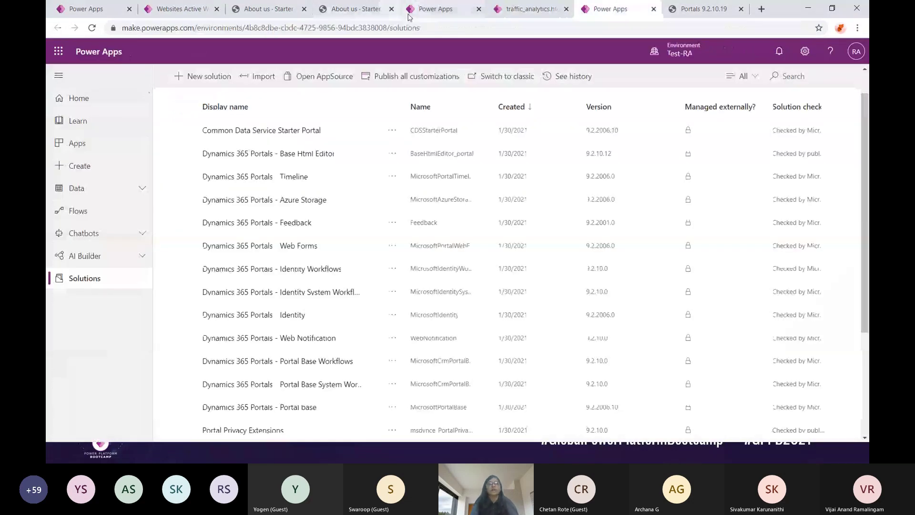
{"action": "left_click", "coordinate": [378, 10]}
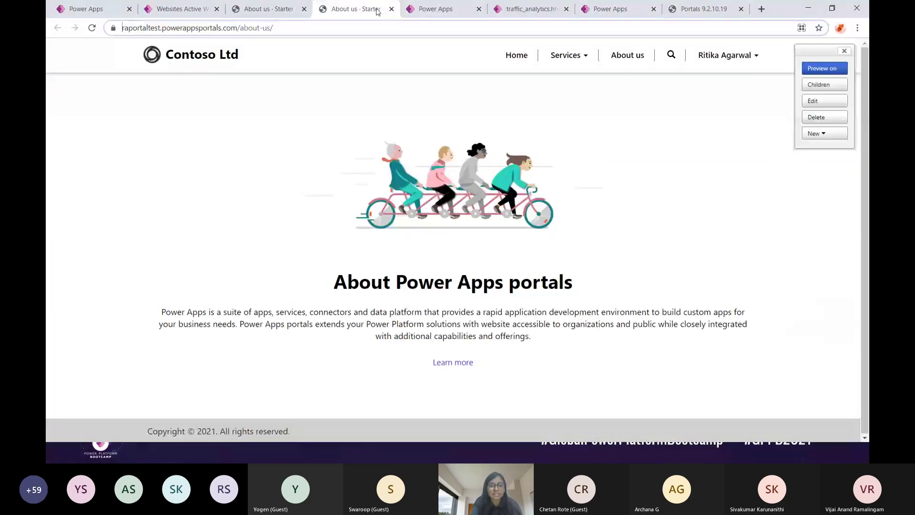
Return to Portal Management and start a new entity list named Show Records.
{"action": "left_click", "coordinate": [528, 12]}
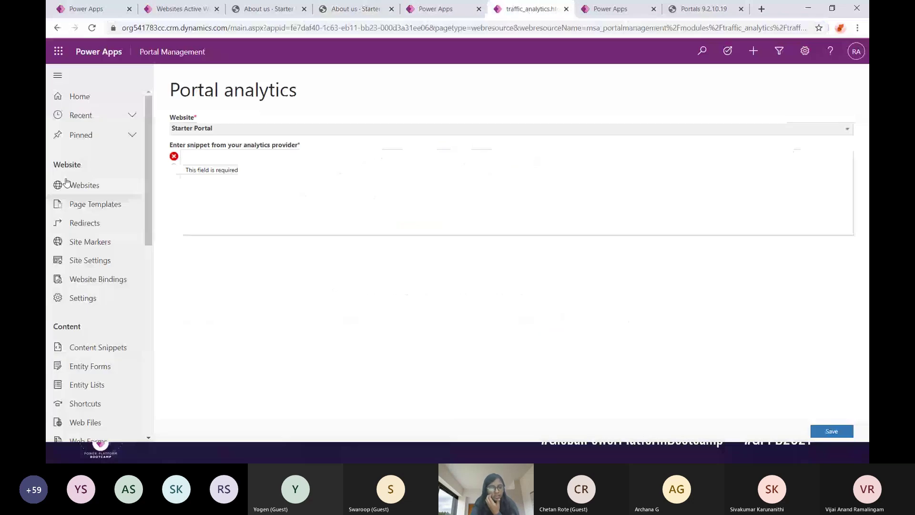
{"action": "scroll", "coordinate": [102, 396], "scroll_direction": "down", "scroll_amount": 1}
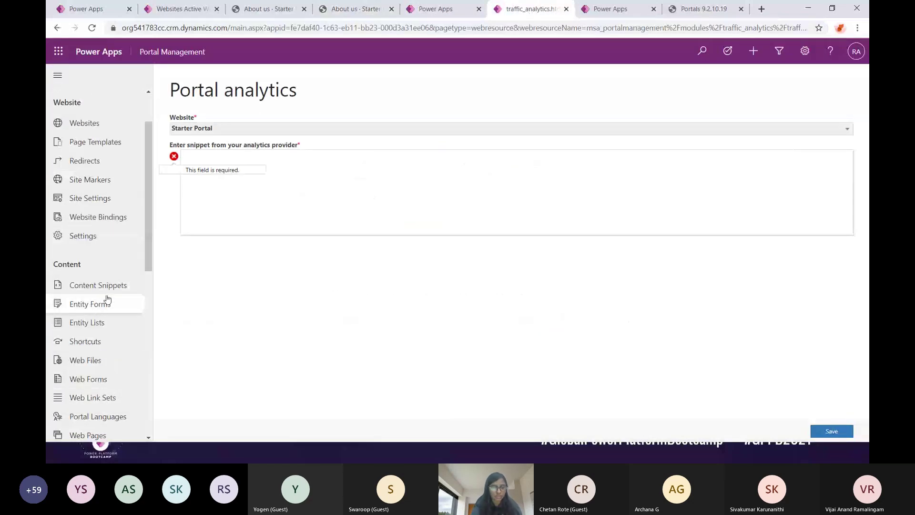
{"action": "left_click", "coordinate": [95, 324]}
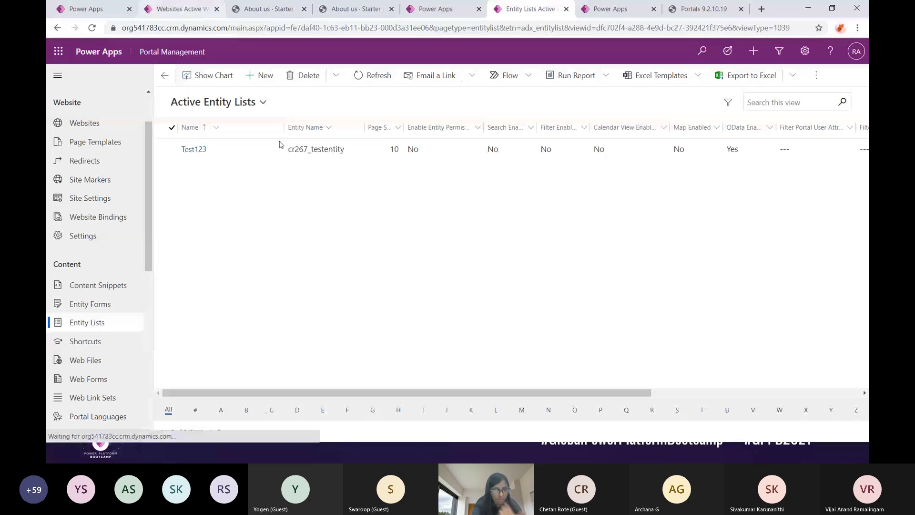
{"action": "left_click", "coordinate": [253, 76]}
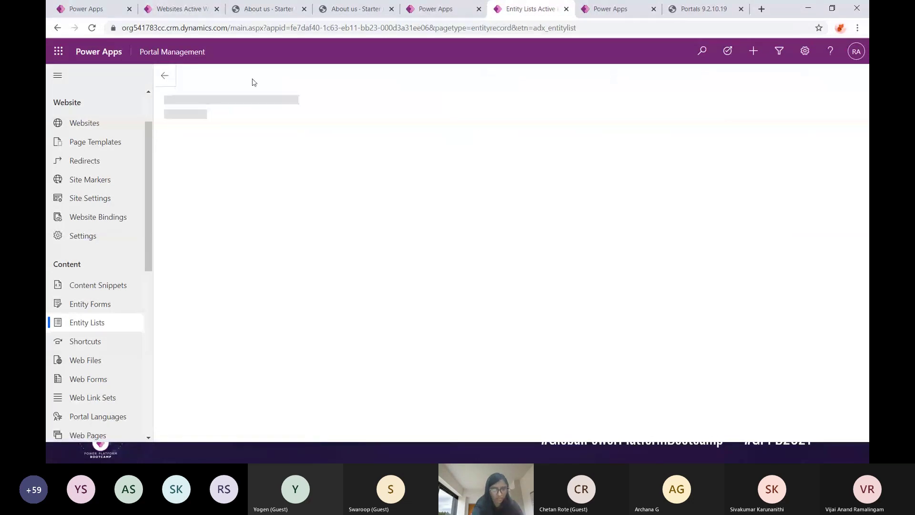
{"action": "left_click", "coordinate": [283, 160]}
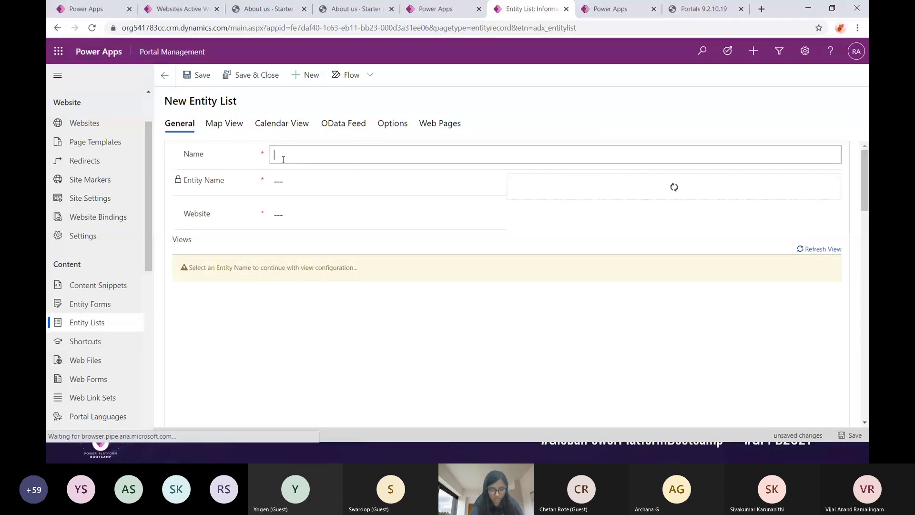
{"action": "type", "text": "Show Records"}
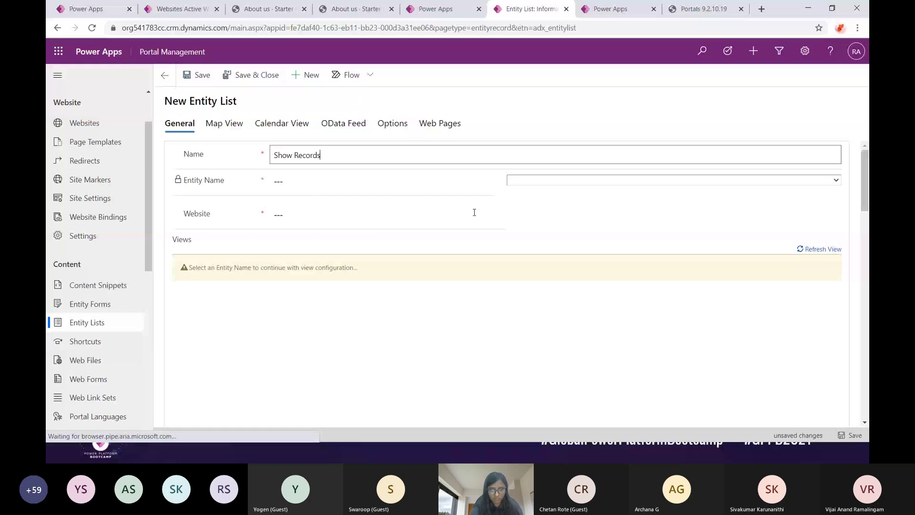
{"action": "left_click", "coordinate": [567, 182]}
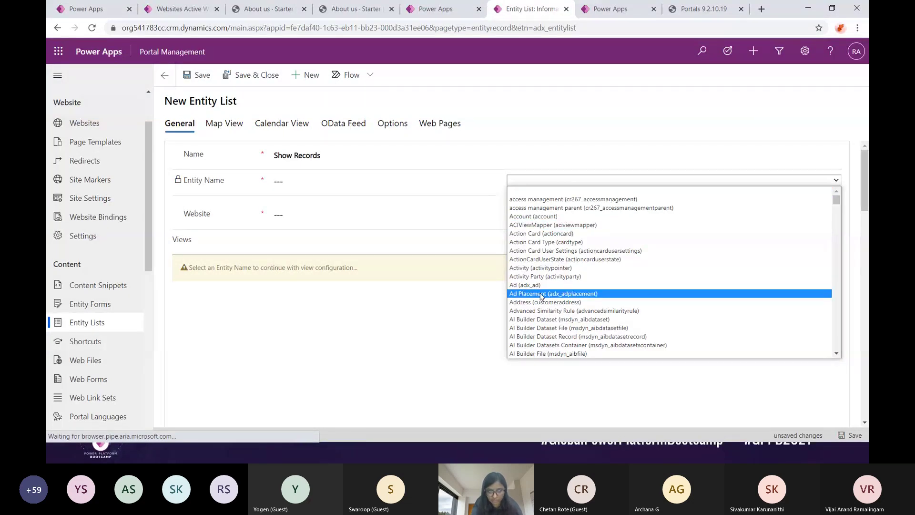
Load the Power Apps maker site at make.powerapps.com in the browser tab showing the disconnect page.
{"action": "left_click", "coordinate": [91, 14]}
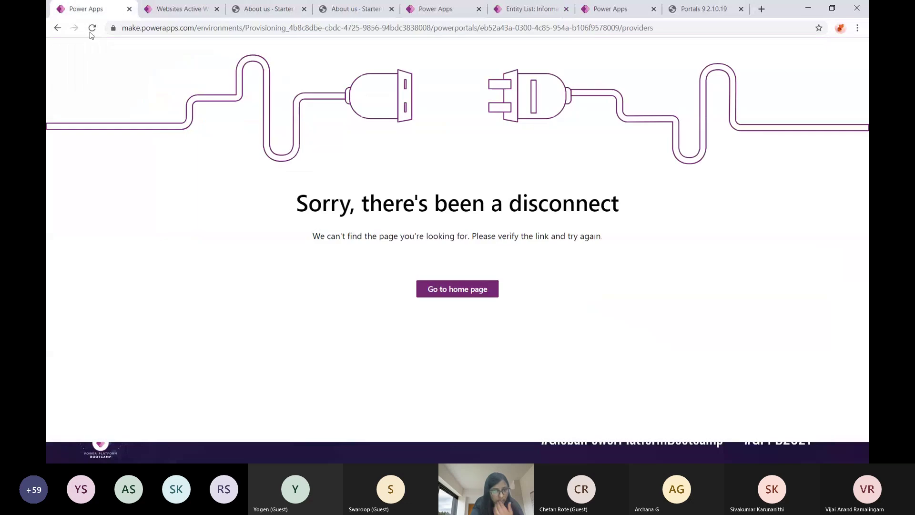
{"action": "left_click", "coordinate": [223, 28]}
{"action": "type", "text": "make"}
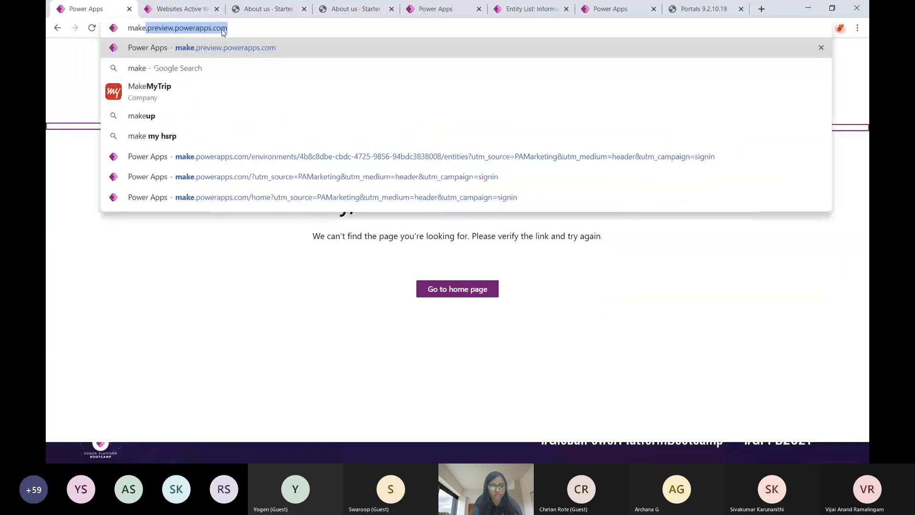
{"action": "key", "text": "Return"}
{"action": "left_click_drag", "start_coordinate": [192, 28], "coordinate": [165, 29]}
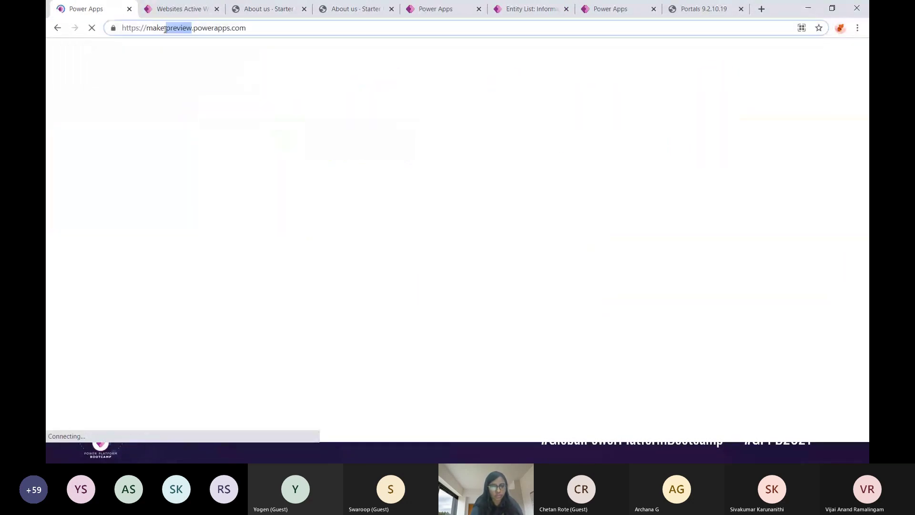
{"action": "key", "text": "BackSpace"}
{"action": "key", "text": "Return"}
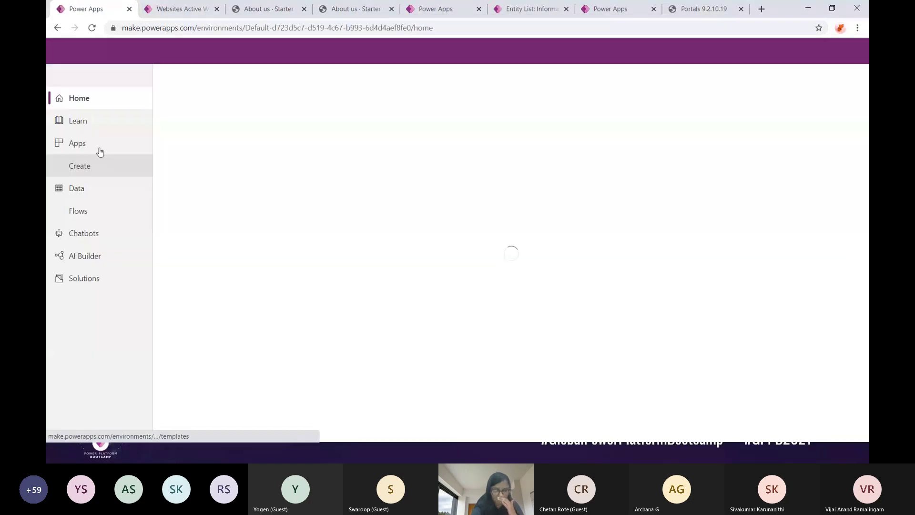
Expand the maker site's data section and switch the environment to Test-RA.
{"action": "left_click", "coordinate": [98, 147]}
{"action": "left_click", "coordinate": [90, 186]}
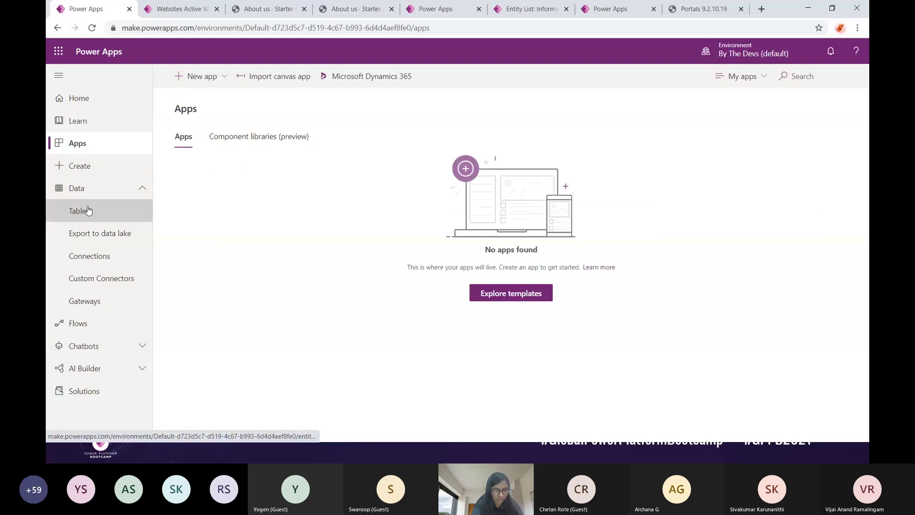
{"action": "left_click", "coordinate": [88, 208]}
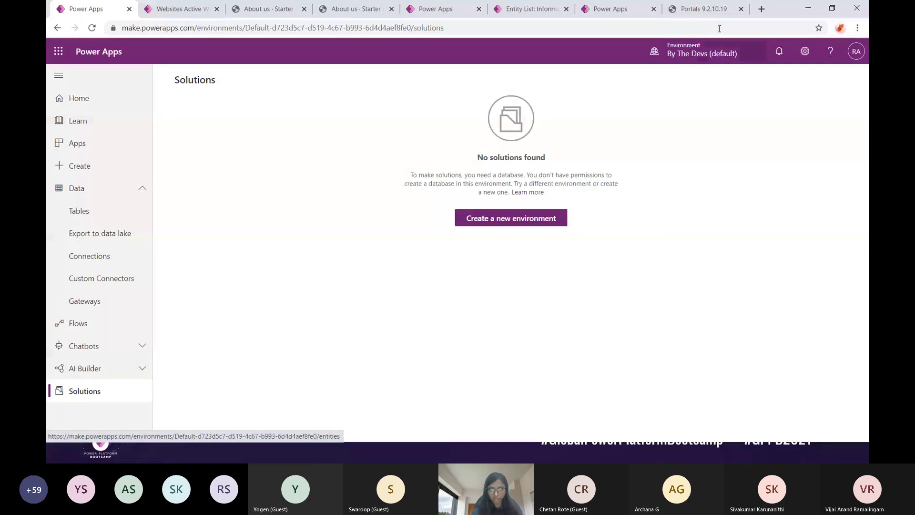
{"action": "left_click", "coordinate": [696, 57]}
{"action": "left_click", "coordinate": [741, 193]}
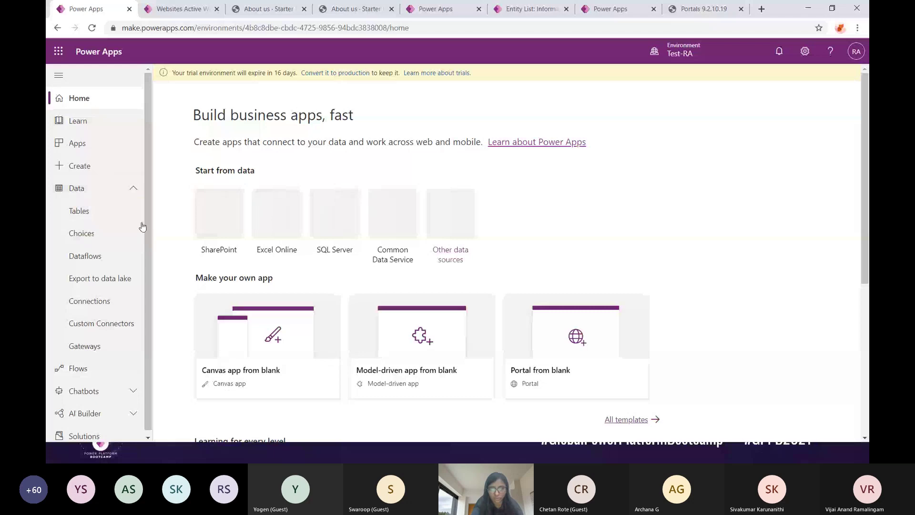
Open the Test-RA environment's Tables list and look through it for a custom table to use.
{"action": "left_click", "coordinate": [85, 218]}
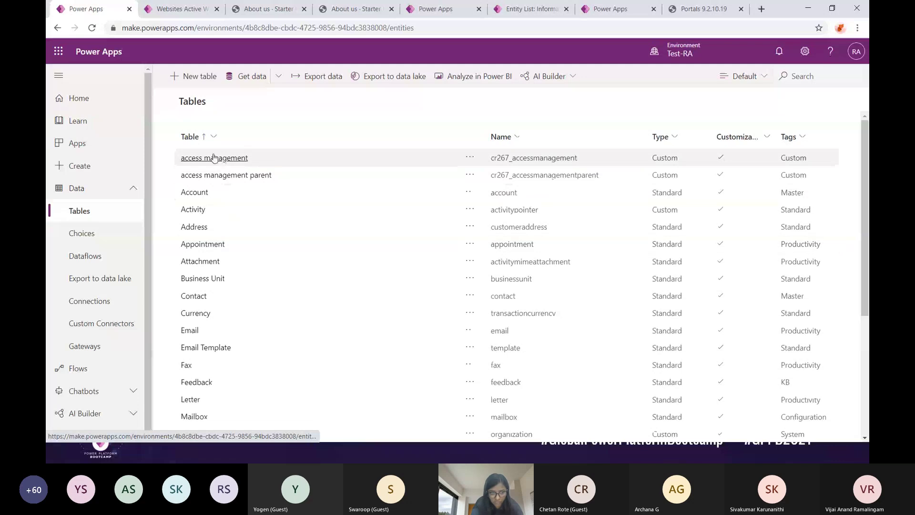
{"action": "scroll", "coordinate": [220, 263], "scroll_direction": "down", "scroll_amount": 2}
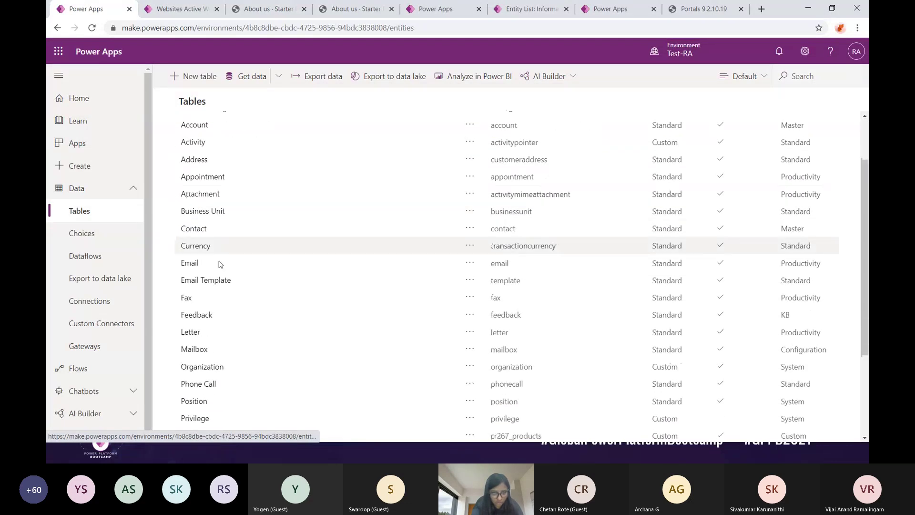
{"action": "scroll", "coordinate": [219, 262], "scroll_direction": "down", "scroll_amount": 3}
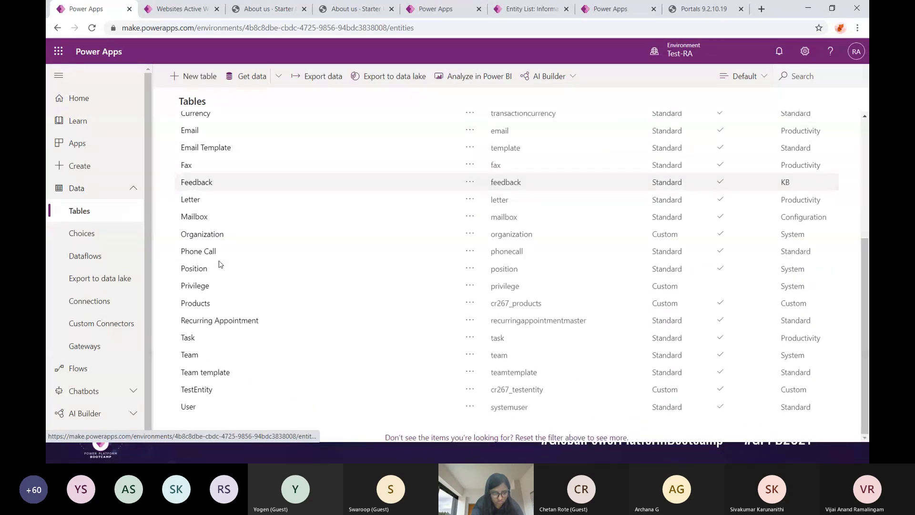
{"action": "scroll", "coordinate": [219, 263], "scroll_direction": "up", "scroll_amount": 5}
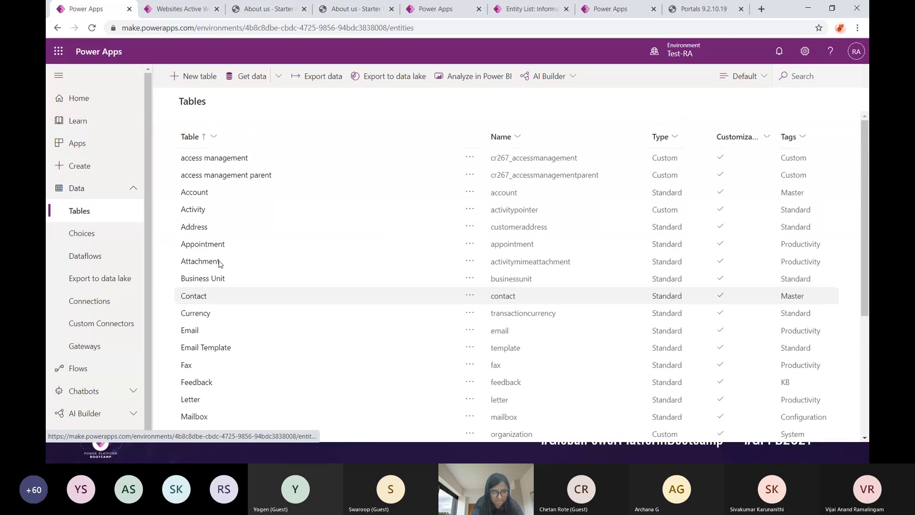
Sort the tables by type in ascending order and open the data of the Products table.
{"action": "left_click", "coordinate": [660, 136]}
{"action": "left_click", "coordinate": [668, 164]}
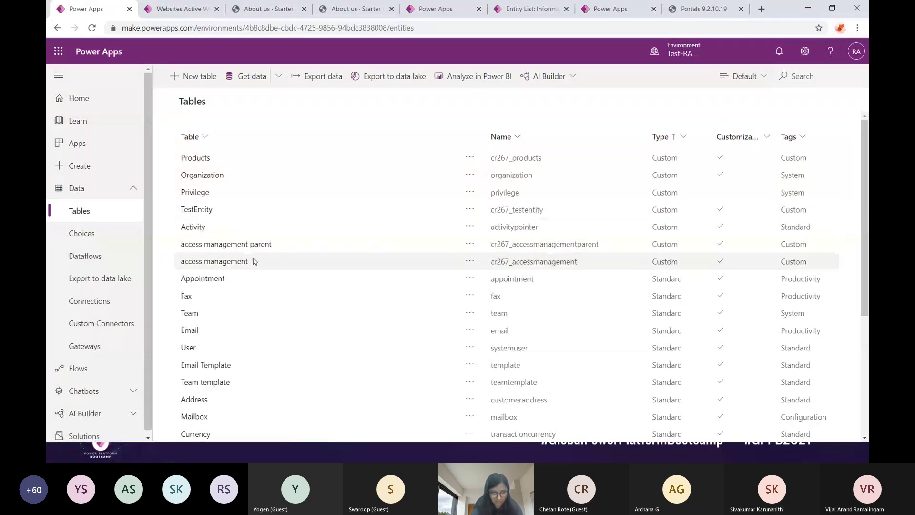
{"action": "left_click", "coordinate": [202, 159]}
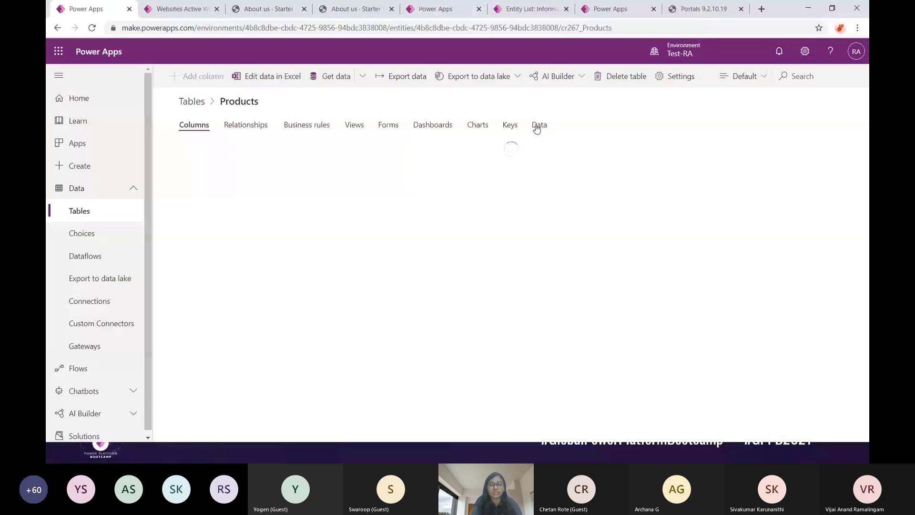
{"action": "left_click", "coordinate": [537, 127]}
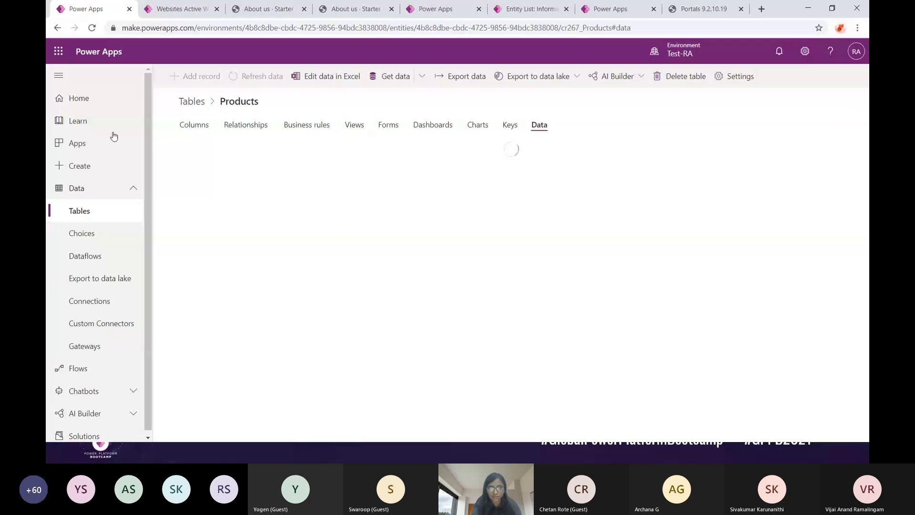
In the Show Records entity list, set the entity name to Products (cr267_products) and the website to Starter Portal.
{"action": "left_click", "coordinate": [529, 12]}
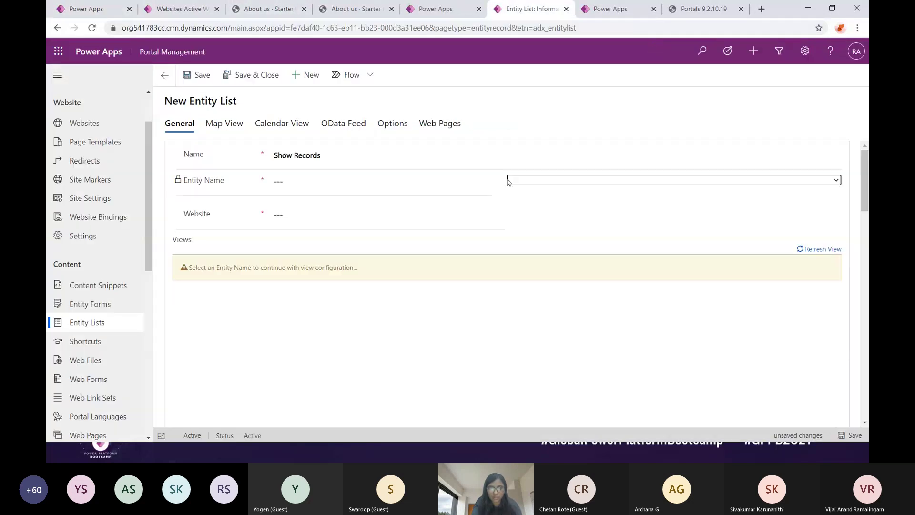
{"action": "left_click", "coordinate": [524, 180]}
{"action": "type", "text": "pro"}
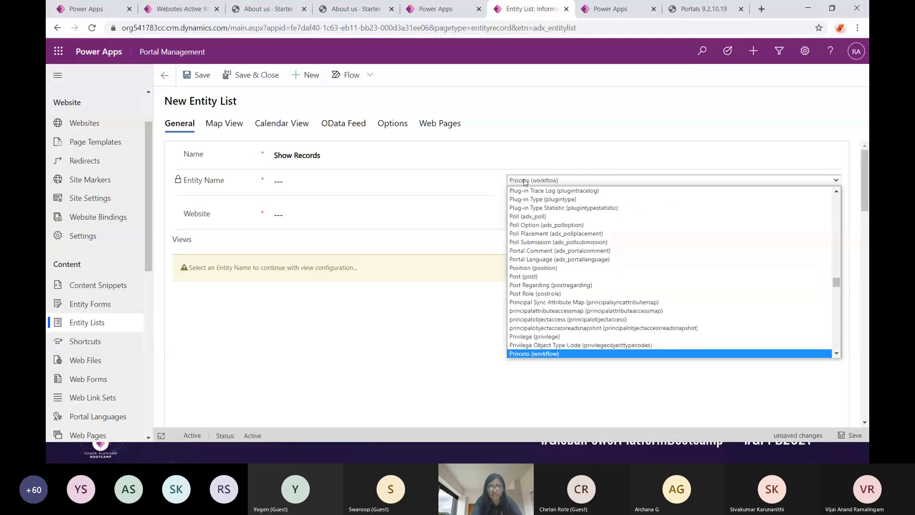
{"action": "type", "text": "ducts"}
{"action": "key", "text": "Return"}
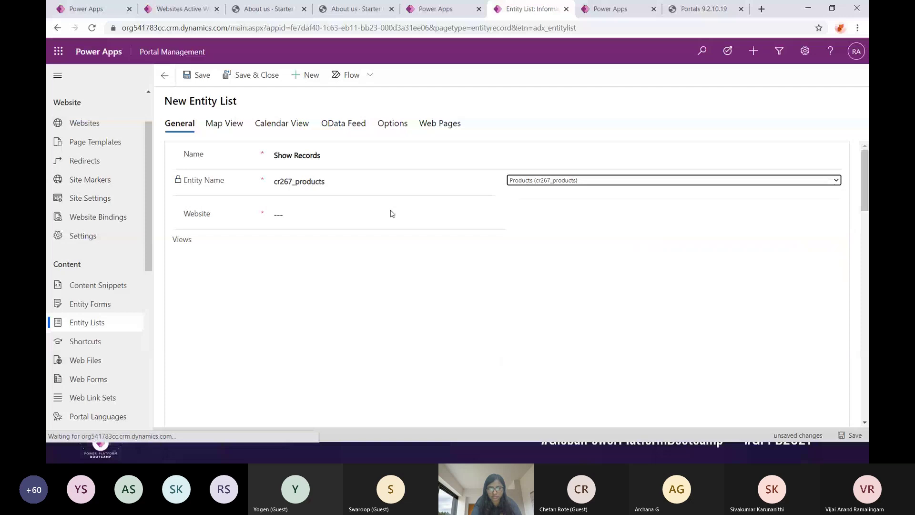
{"action": "left_click", "coordinate": [293, 216]}
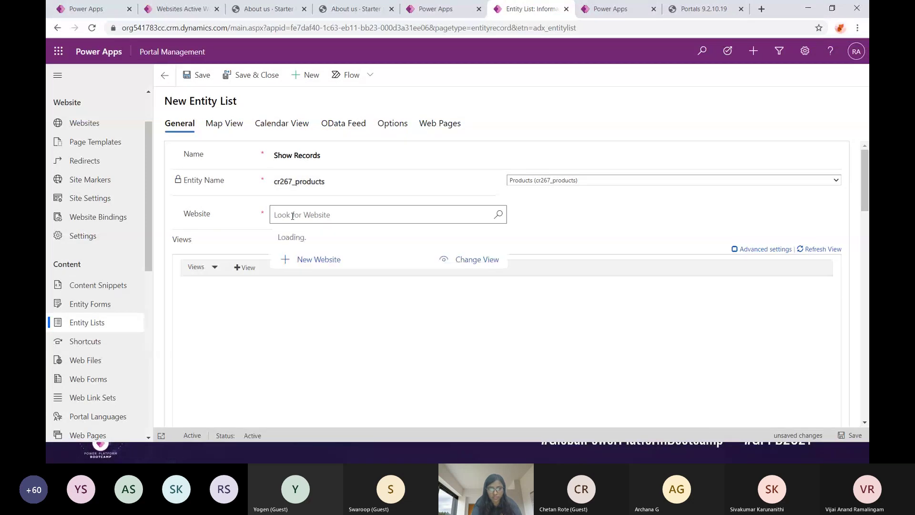
{"action": "left_click", "coordinate": [317, 257]}
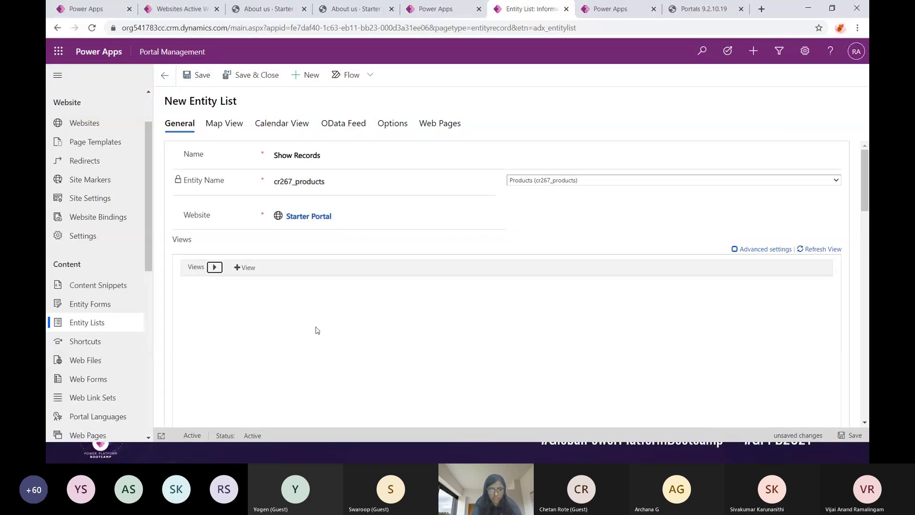
Add the Active Products view to the new entity list and save the record.
{"action": "left_click", "coordinate": [241, 268]}
{"action": "scroll", "coordinate": [351, 307], "scroll_direction": "down", "scroll_amount": 8}
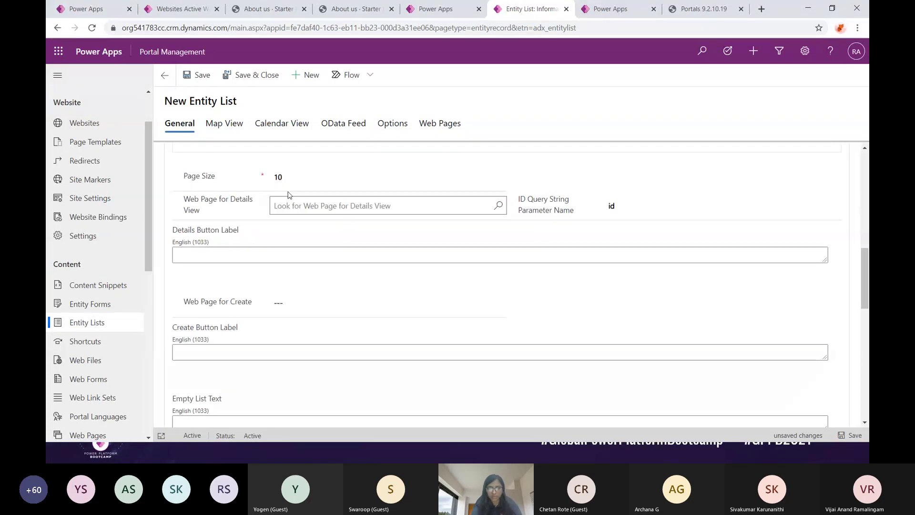
{"action": "left_click", "coordinate": [191, 75]}
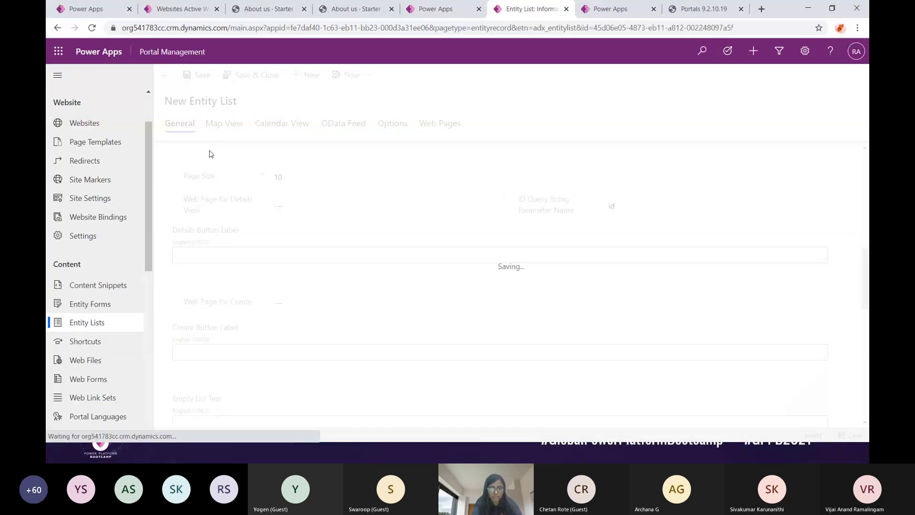
Duplicate the entity list's browser tab and open the Web Pages list in the duplicate.
{"action": "right_click", "coordinate": [530, 11]}
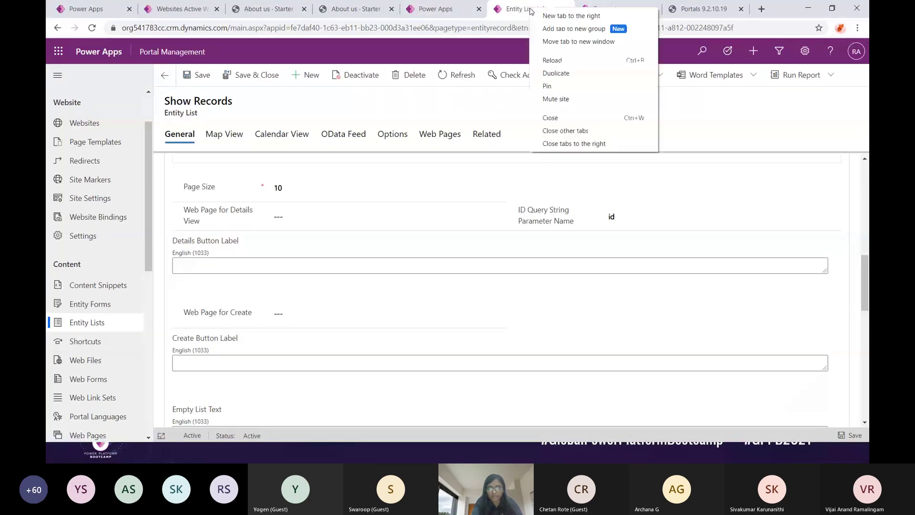
{"action": "left_click", "coordinate": [558, 75]}
{"action": "left_click", "coordinate": [477, 11]}
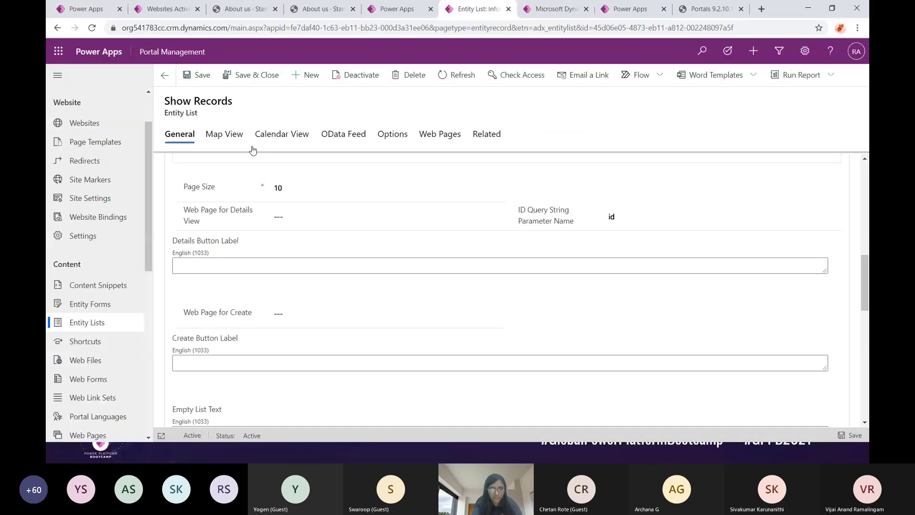
{"action": "left_click", "coordinate": [543, 14]}
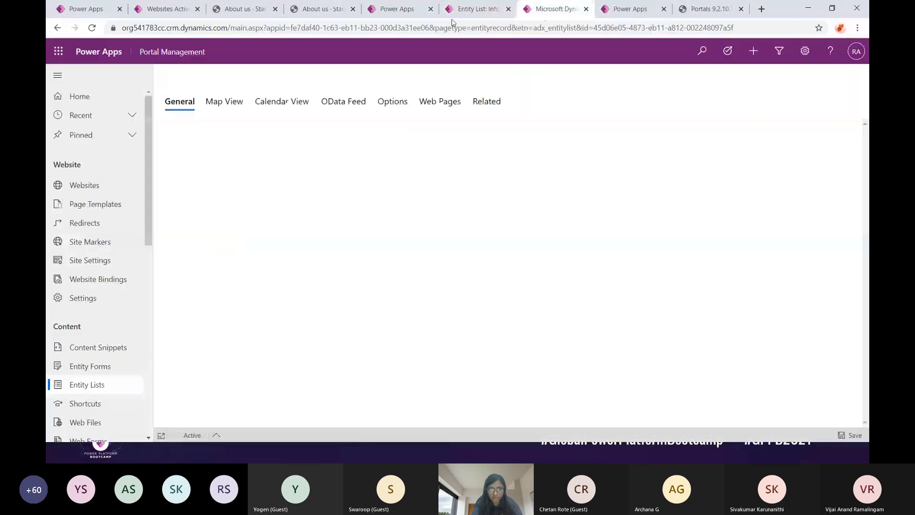
{"action": "scroll", "coordinate": [85, 252], "scroll_direction": "down", "scroll_amount": 4}
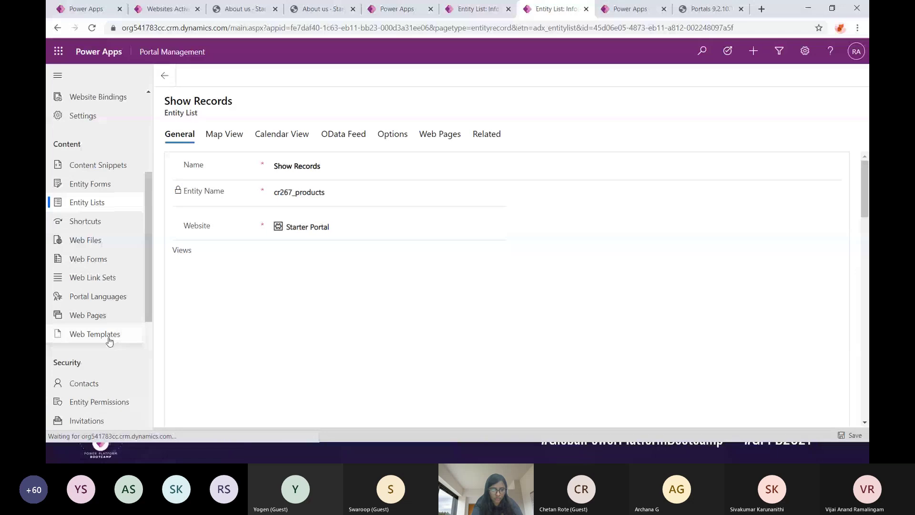
{"action": "left_click", "coordinate": [83, 317]}
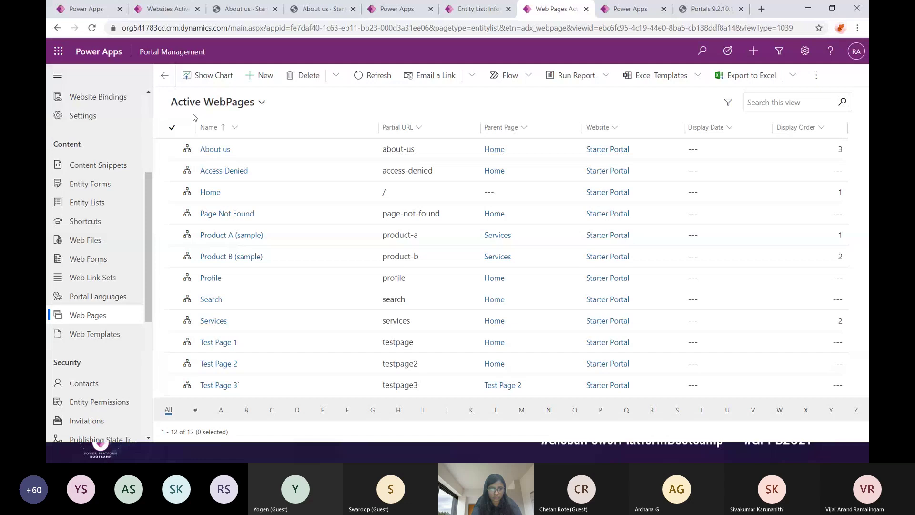
Create a new web page named Products List and assign it to the Starter Portal website.
{"action": "left_click", "coordinate": [263, 75]}
{"action": "left_click", "coordinate": [307, 166]}
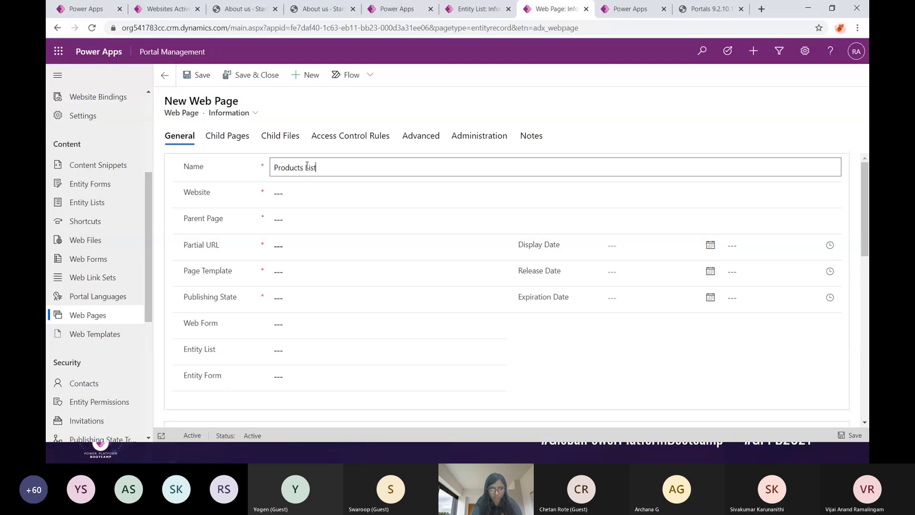
{"action": "left_click", "coordinate": [305, 193]}
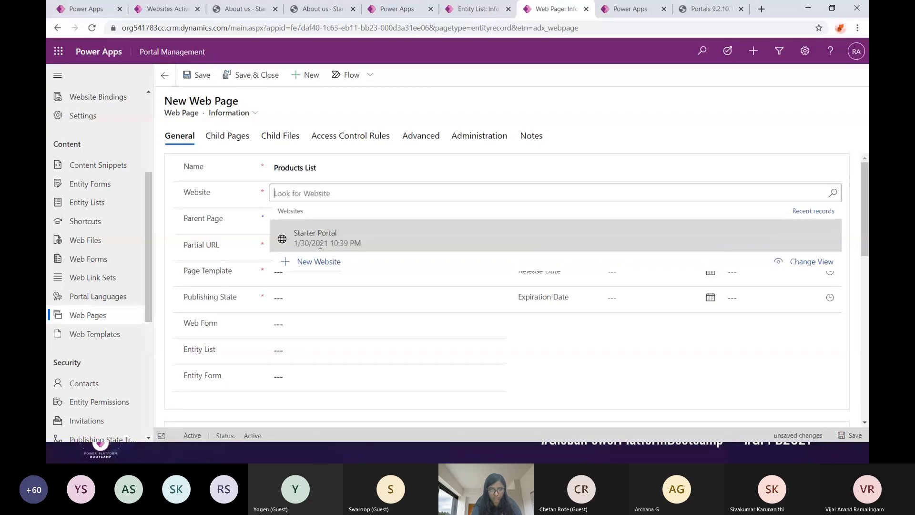
{"action": "left_click", "coordinate": [320, 245]}
Give the web page the partial URL products, the Full Page template and Home as its parent page.
{"action": "left_click", "coordinate": [287, 250]}
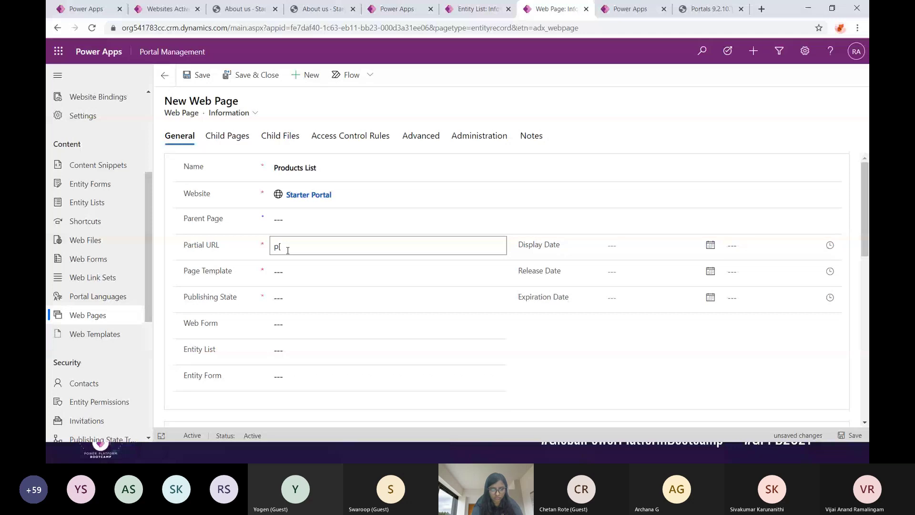
{"action": "type", "text": "products"}
{"action": "left_click", "coordinate": [295, 265]}
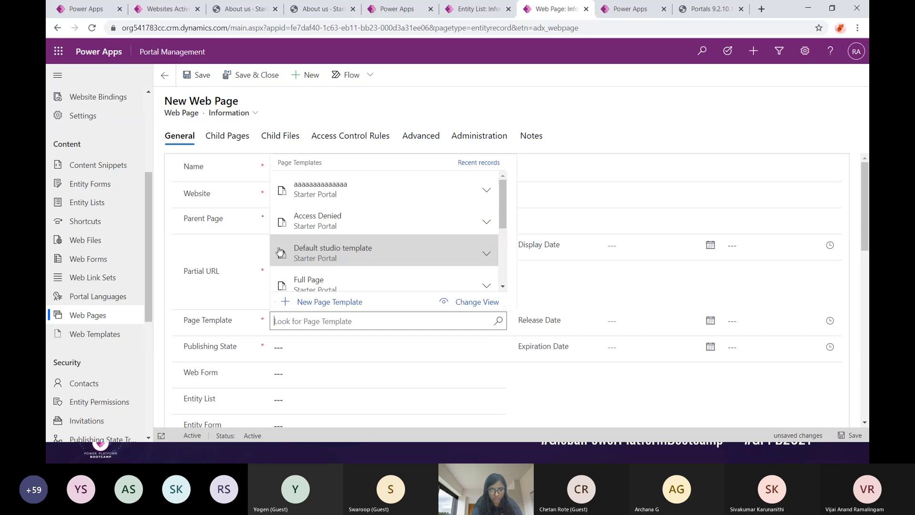
{"action": "scroll", "coordinate": [305, 277], "scroll_direction": "down", "scroll_amount": 2}
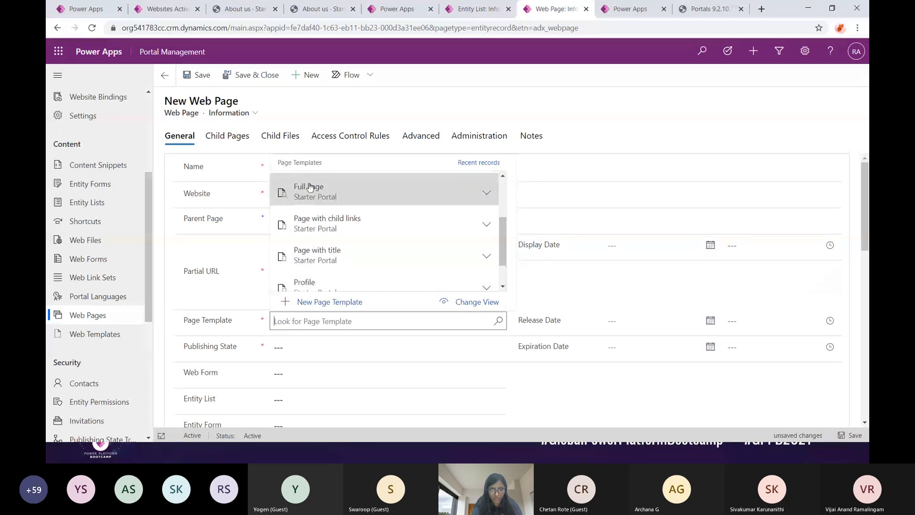
{"action": "left_click", "coordinate": [310, 188]}
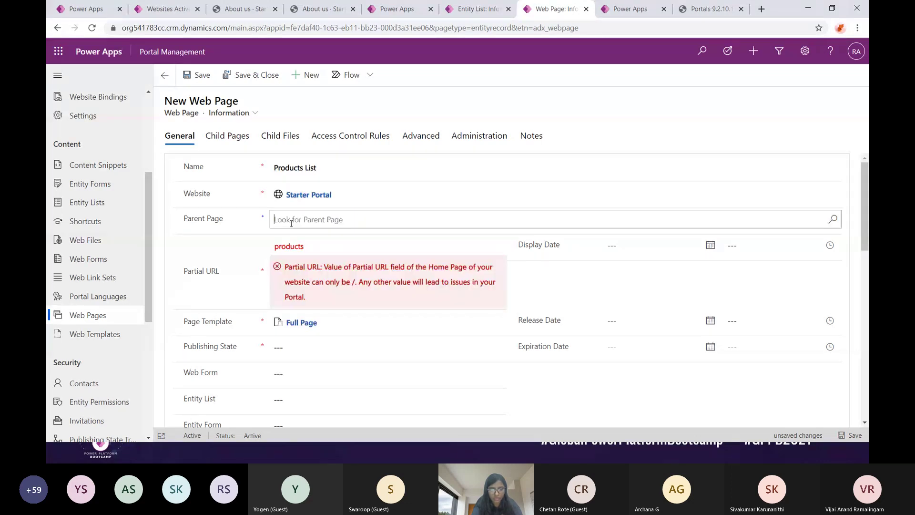
{"action": "left_click", "coordinate": [215, 269]}
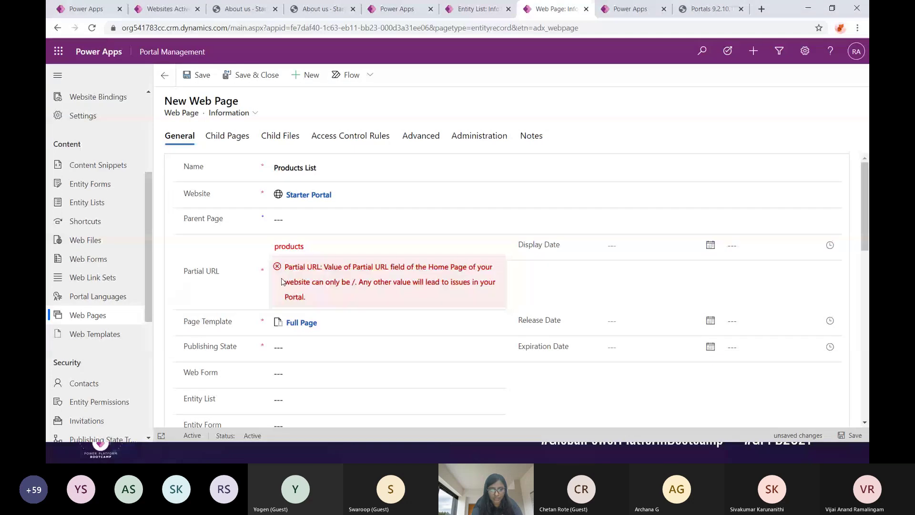
{"action": "left_click", "coordinate": [290, 220]}
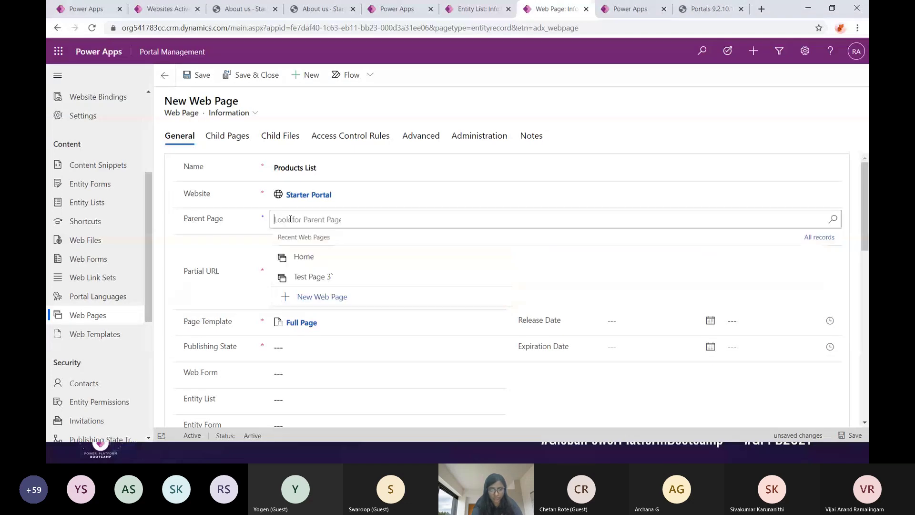
{"action": "left_click", "coordinate": [301, 257]}
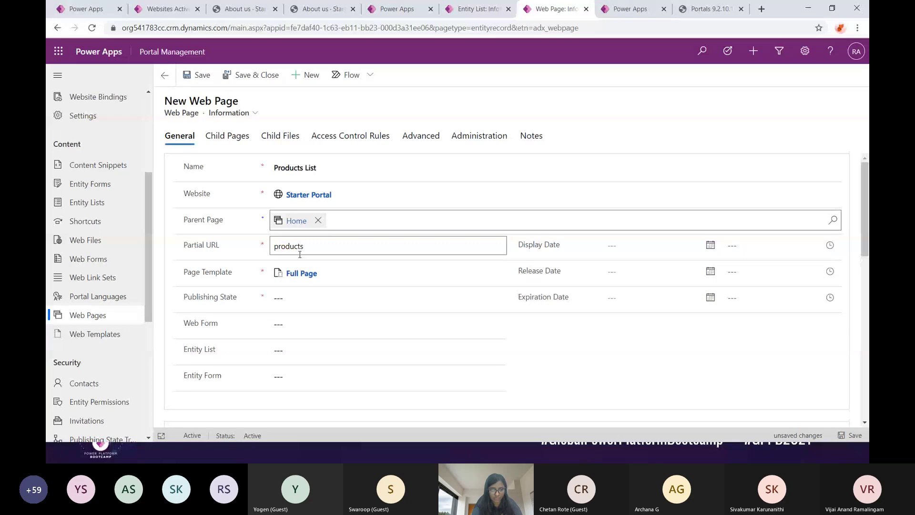
Set the web page's publishing state to Published and save the record.
{"action": "left_click", "coordinate": [305, 298]}
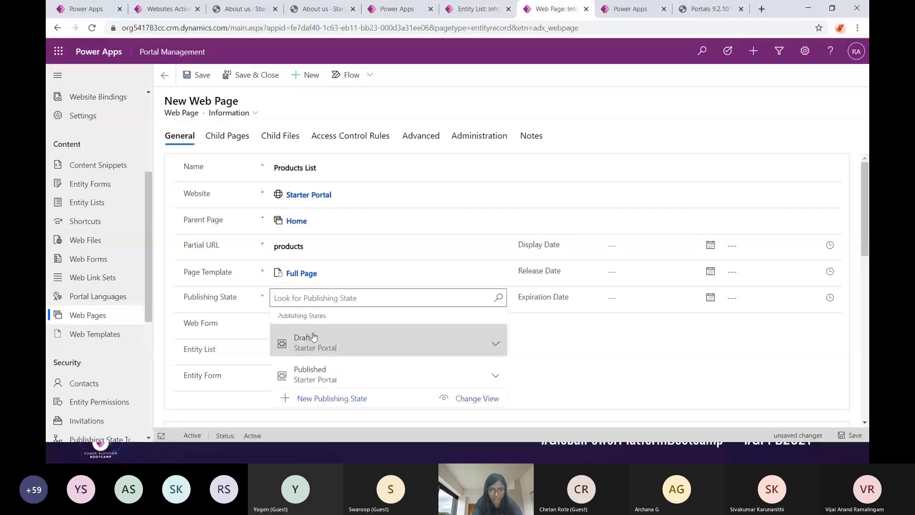
{"action": "left_click", "coordinate": [310, 372]}
{"action": "left_click", "coordinate": [200, 77]}
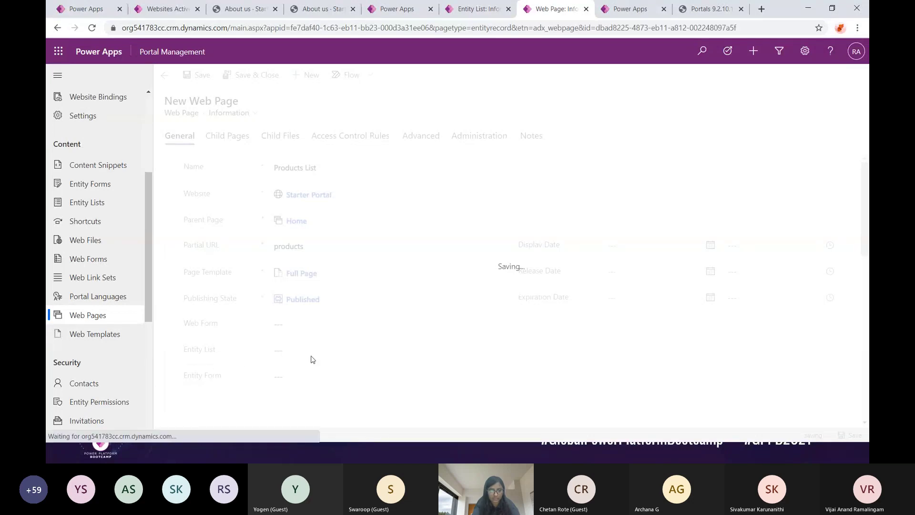
Link the Show Records entity list to the Products List web page and save the change.
{"action": "left_click", "coordinate": [275, 352]}
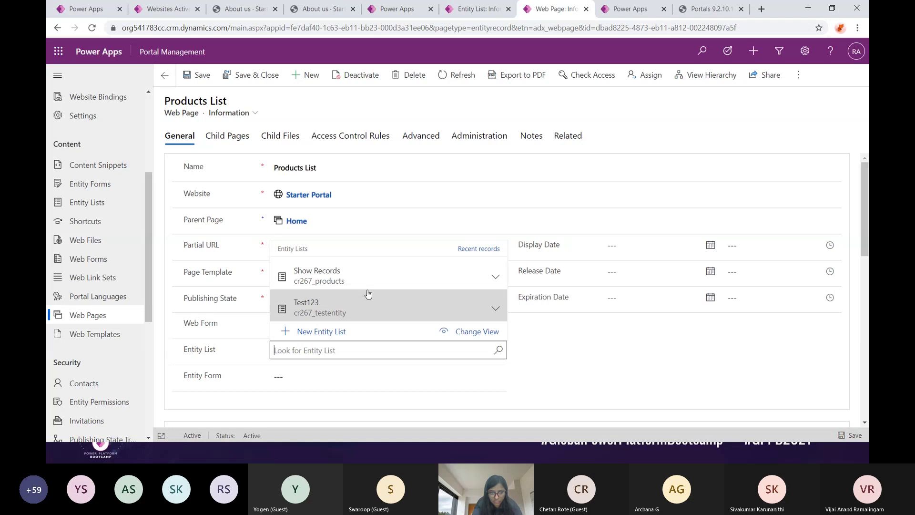
{"action": "left_click", "coordinate": [326, 282]}
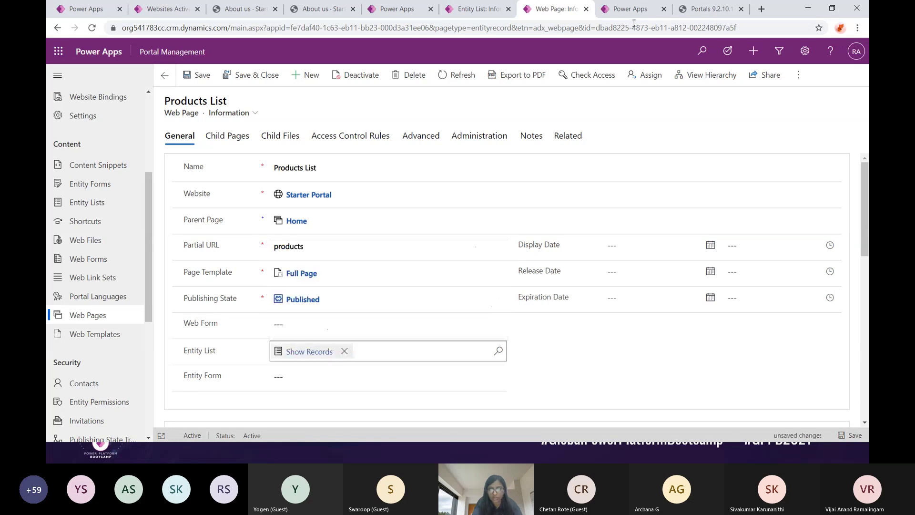
{"action": "left_click", "coordinate": [476, 9]}
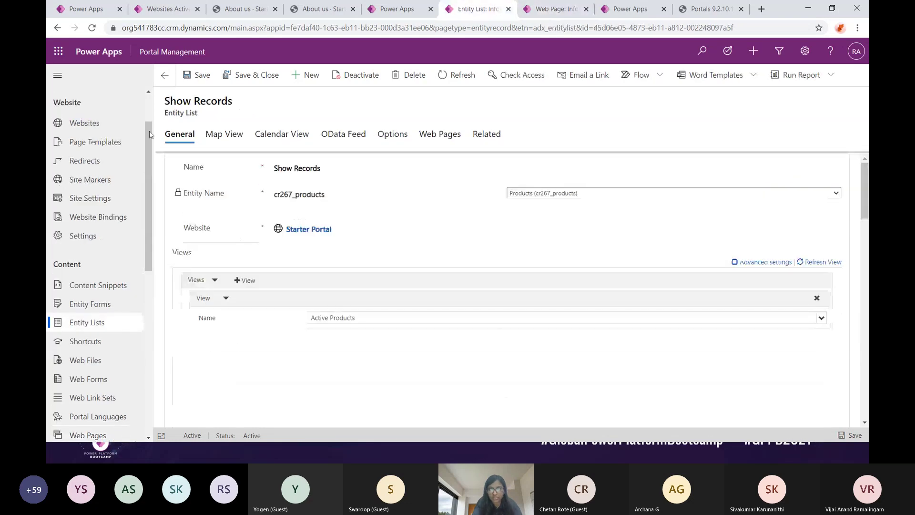
{"action": "left_click", "coordinate": [555, 9]}
{"action": "left_click", "coordinate": [198, 75]}
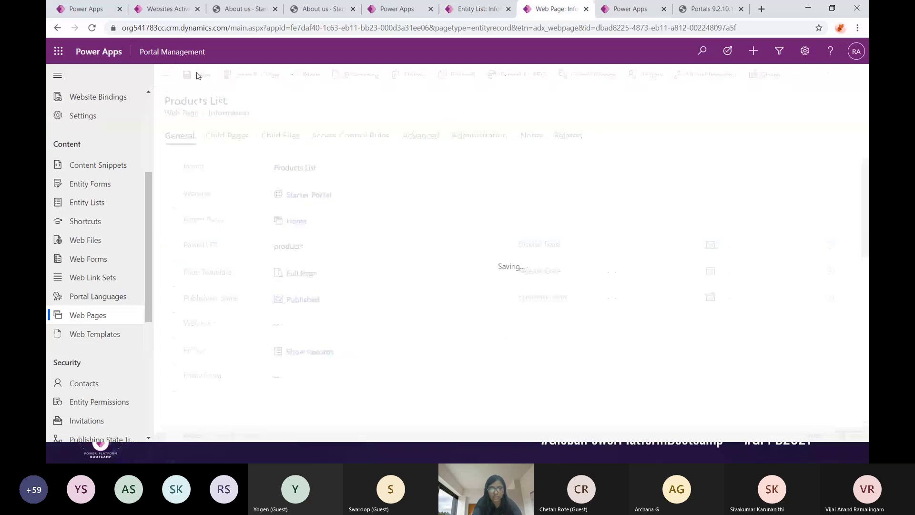
Clear the portal's cache from its _services/about page and select the Products List web page's partial URL.
{"action": "left_click", "coordinate": [710, 15]}
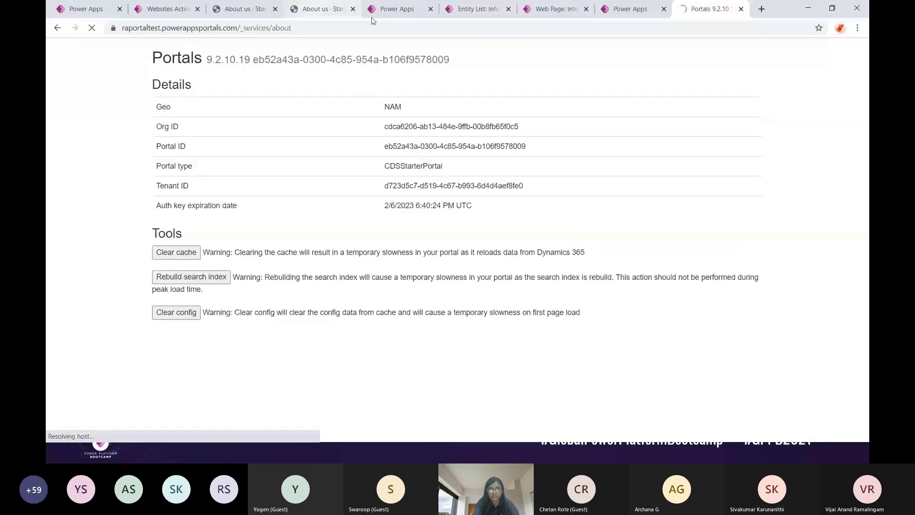
{"action": "left_click", "coordinate": [553, 8]}
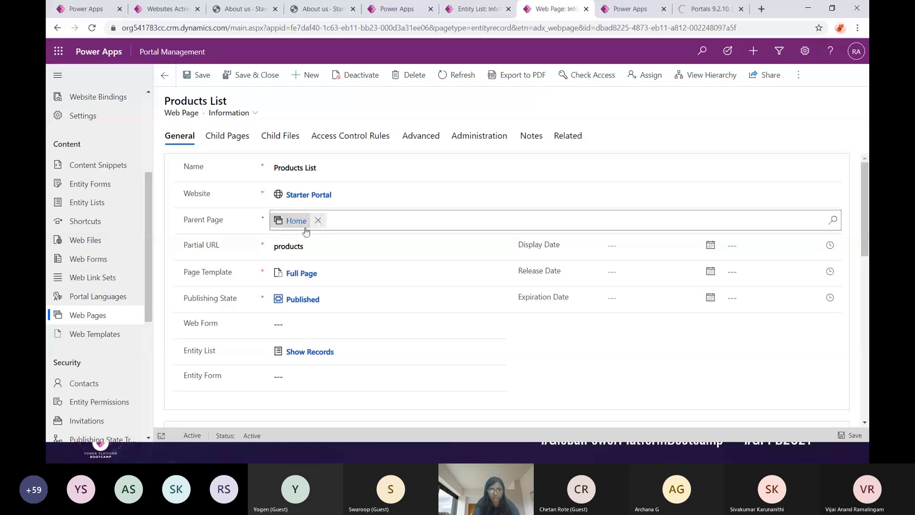
{"action": "double_click", "coordinate": [288, 246]}
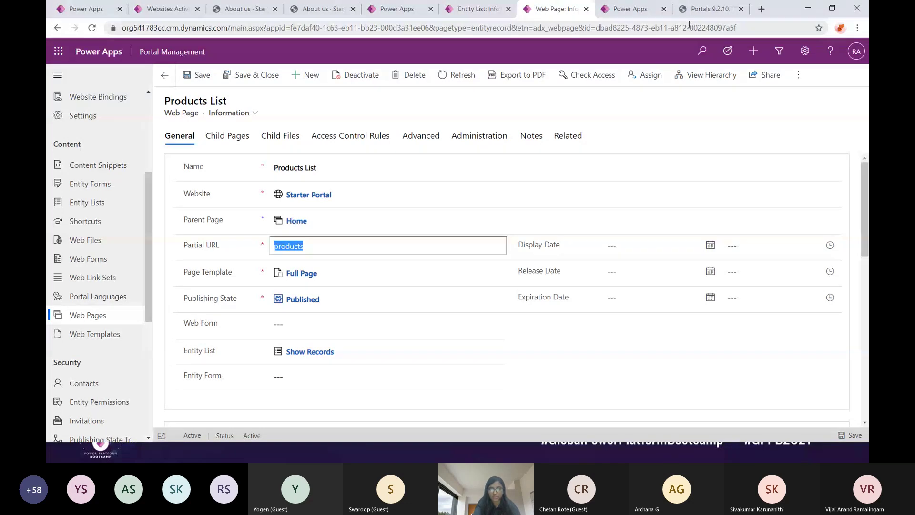
Load raportaltest.powerappsportals.com/products in the tab showing the portal's About us page.
{"action": "left_click", "coordinate": [309, 9]}
{"action": "left_click_drag", "start_coordinate": [239, 28], "coordinate": [419, 28]}
{"action": "key", "text": "BackSpace"}
{"action": "key", "text": "BackSpace"}
{"action": "type", "text": "products"}
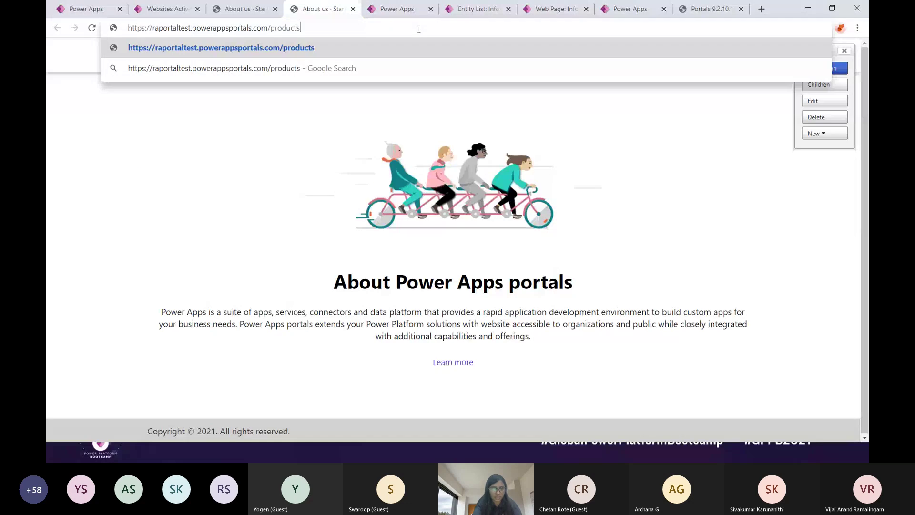
{"action": "key", "text": "Return"}
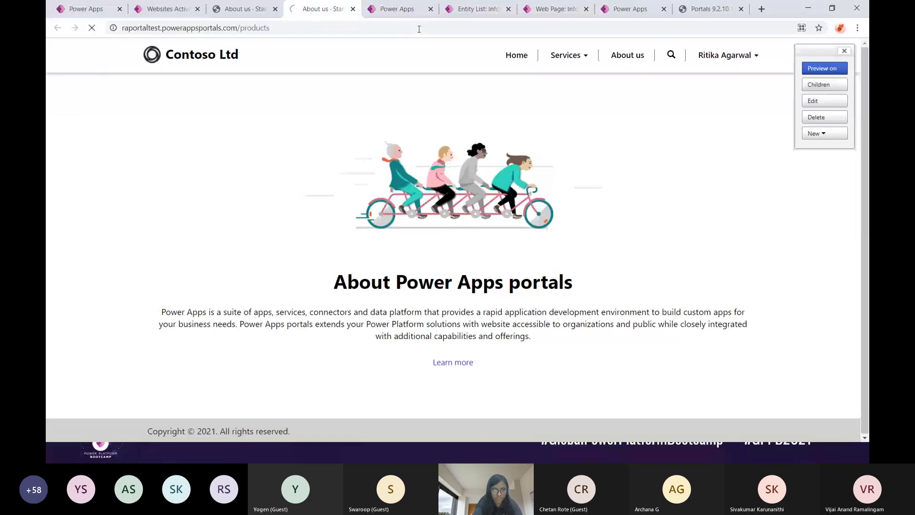
Inspect the address of the portal's Products List page and return to the Show Records entity list to check its view.
{"action": "left_click", "coordinate": [161, 28]}
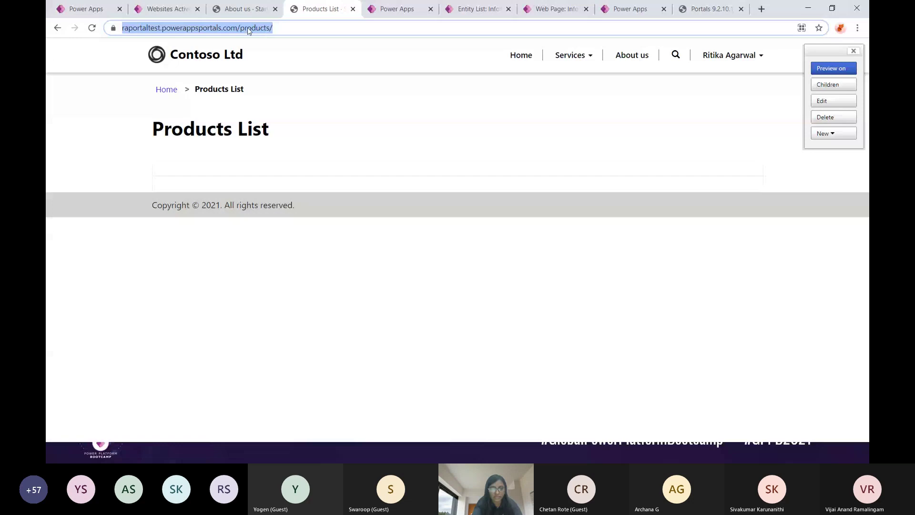
{"action": "left_click_drag", "start_coordinate": [265, 27], "coordinate": [298, 27]}
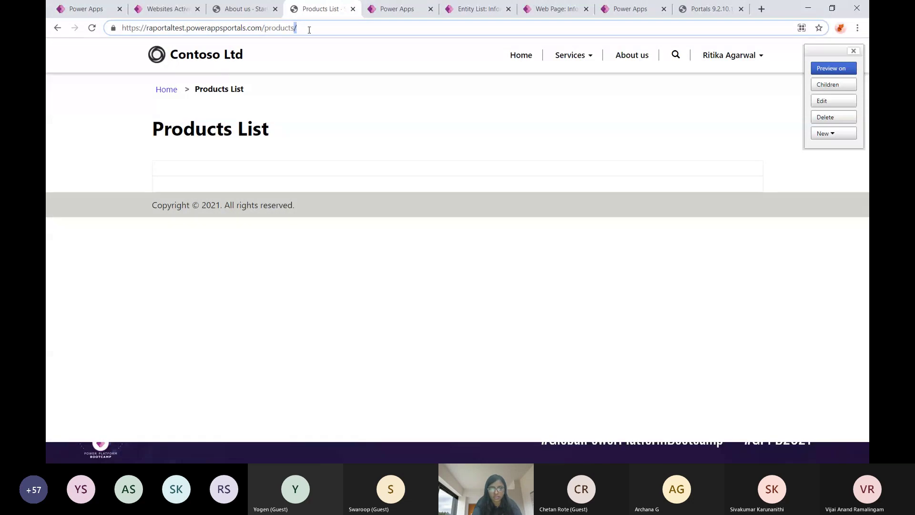
{"action": "left_click", "coordinate": [483, 9]}
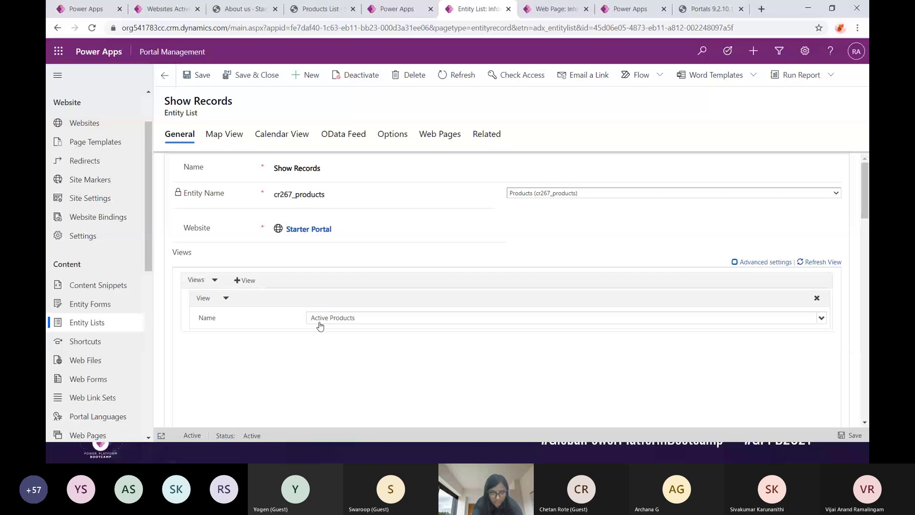
Check the rest of the Show Records entity list's settings and save the Products List web page record.
{"action": "scroll", "coordinate": [319, 327], "scroll_direction": "down", "scroll_amount": 5}
{"action": "scroll", "coordinate": [318, 326], "scroll_direction": "up", "scroll_amount": 5}
{"action": "left_click", "coordinate": [553, 9]}
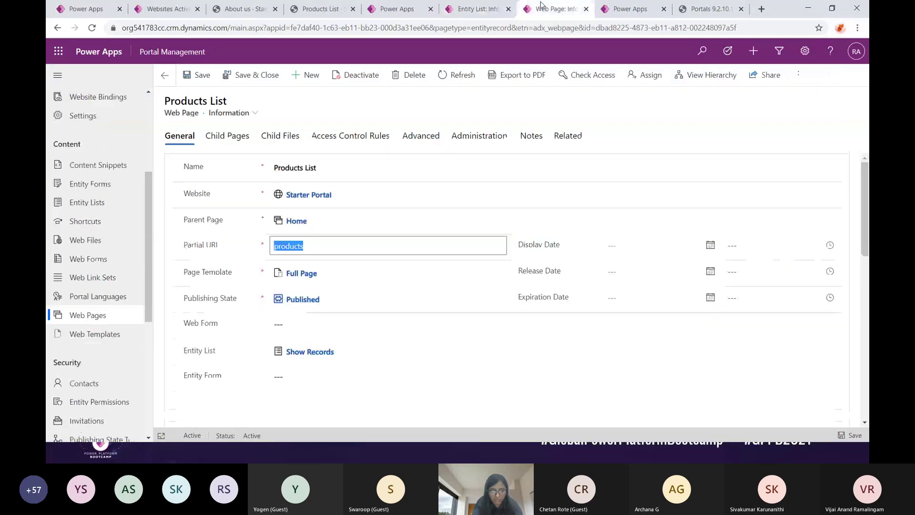
{"action": "left_click", "coordinate": [197, 75]}
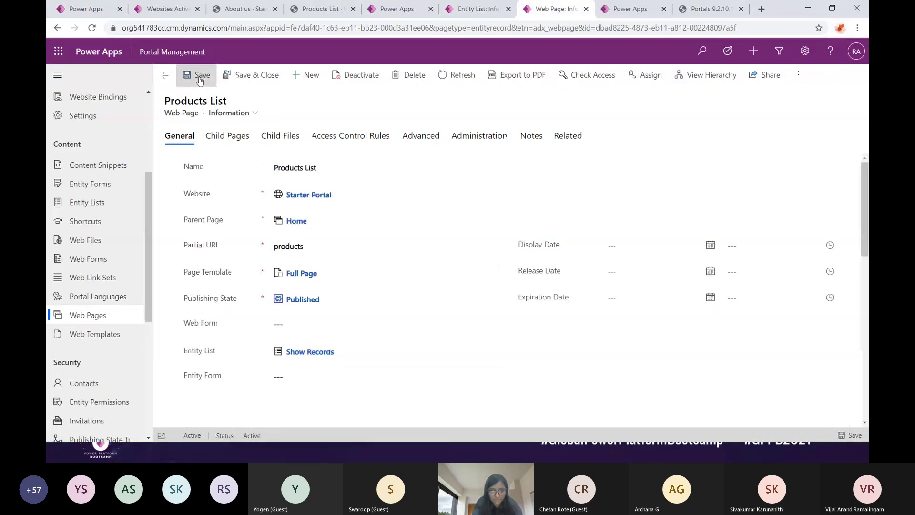
Clear the portal's cache from its _services/about page and reload the portal's Products List page.
{"action": "left_click", "coordinate": [710, 9]}
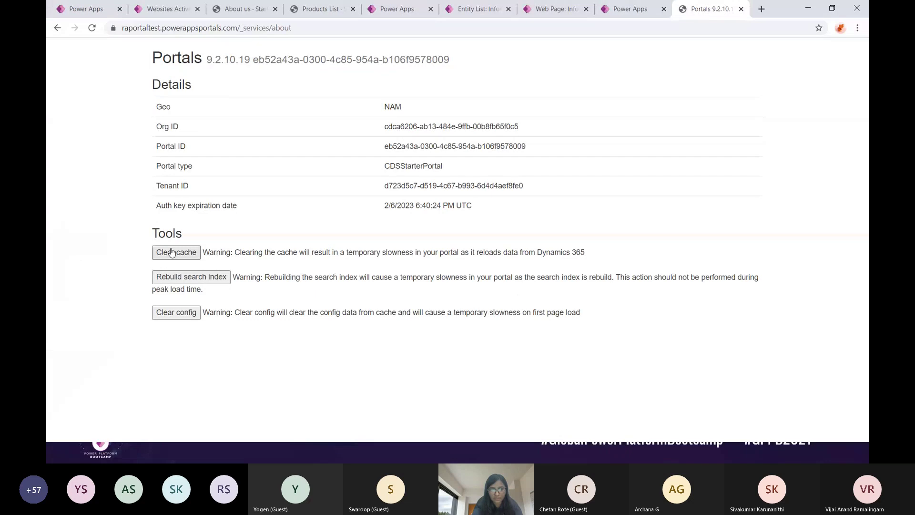
{"action": "left_click", "coordinate": [174, 253]}
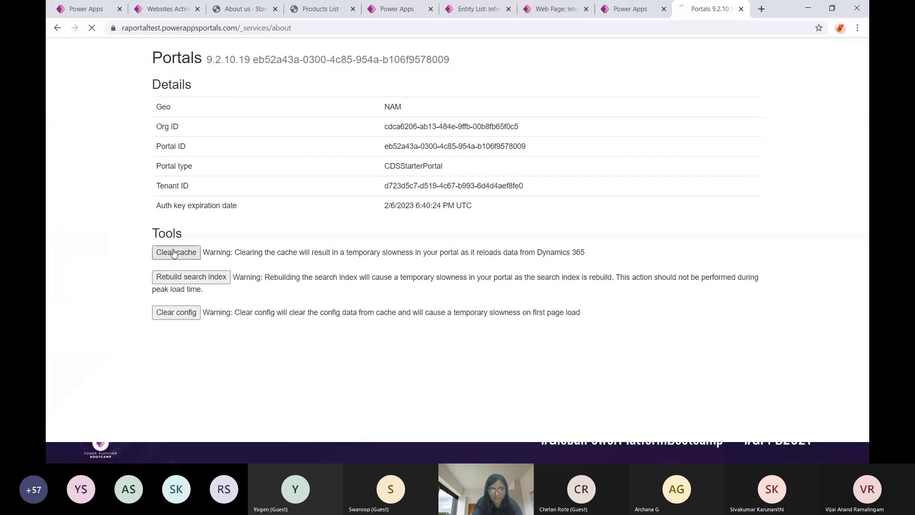
{"action": "left_click", "coordinate": [307, 11]}
{"action": "key", "text": "Return"}
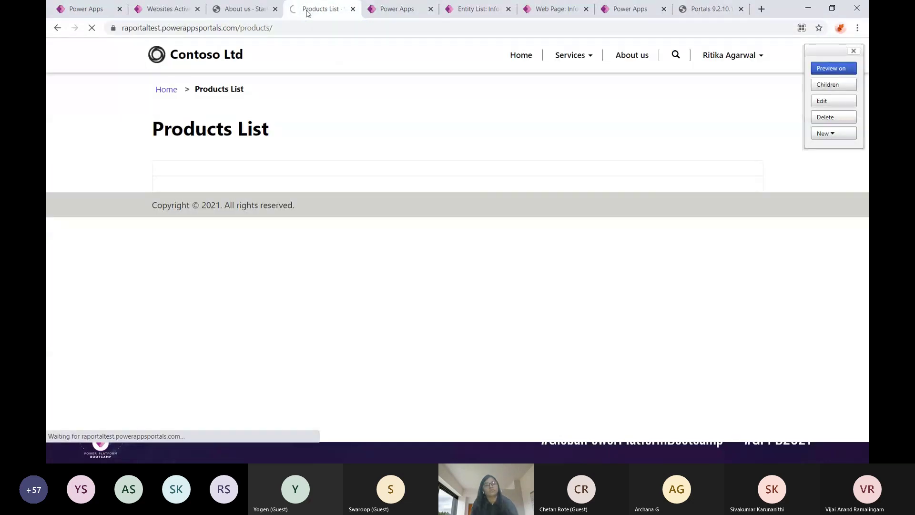
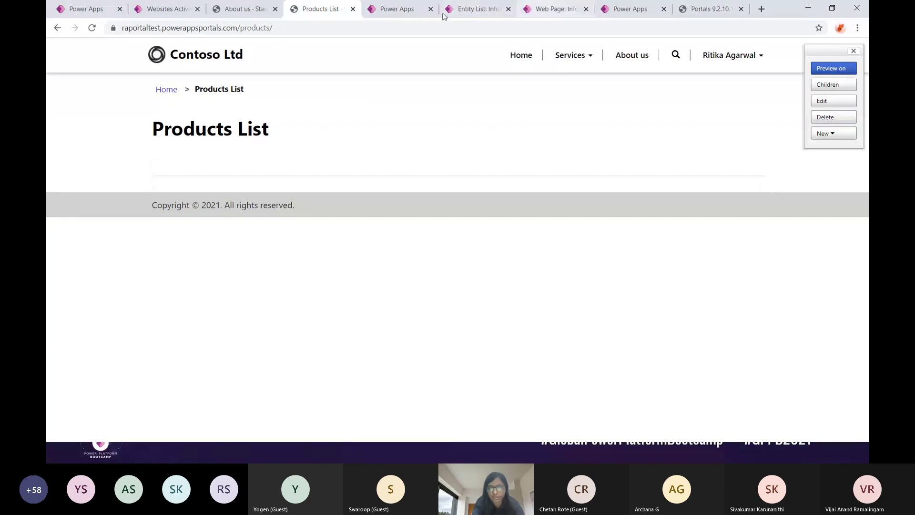
Change the Products List web page's page template to Default studio template and save the record.
{"action": "left_click", "coordinate": [481, 9]}
{"action": "left_click", "coordinate": [555, 8]}
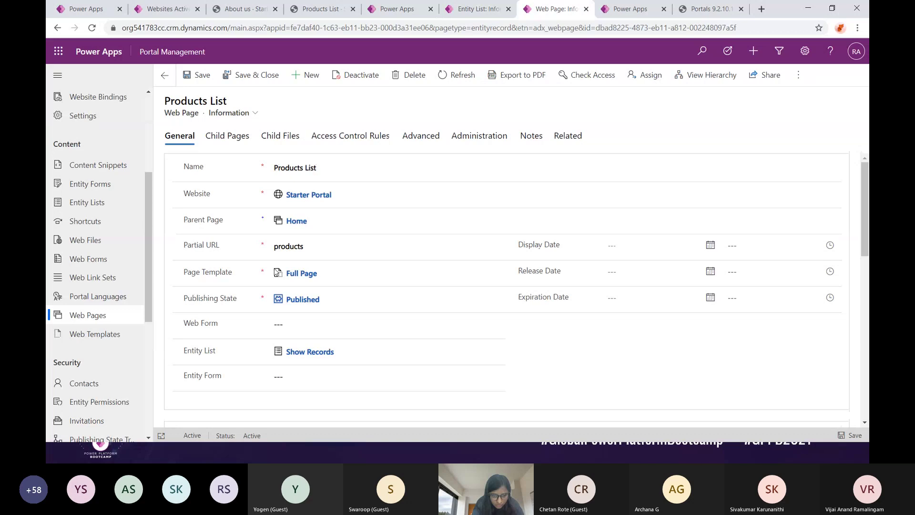
{"action": "left_click", "coordinate": [328, 271]}
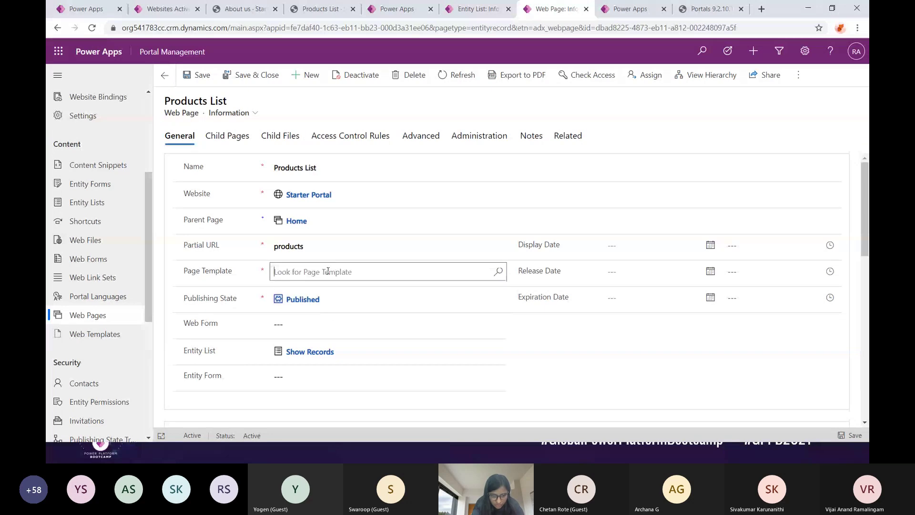
{"action": "left_click", "coordinate": [328, 272]}
{"action": "scroll", "coordinate": [381, 337], "scroll_direction": "down", "scroll_amount": 2}
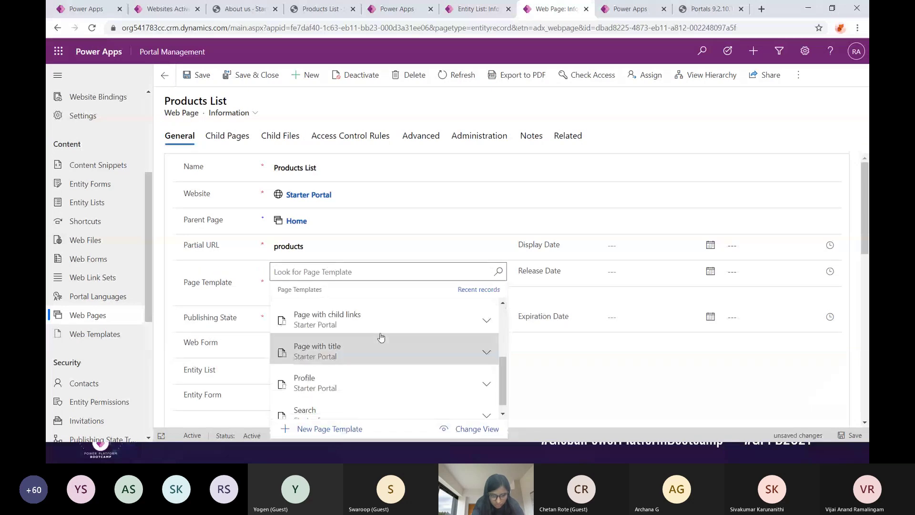
{"action": "scroll", "coordinate": [380, 337], "scroll_direction": "up", "scroll_amount": 3}
{"action": "left_click", "coordinate": [312, 411]}
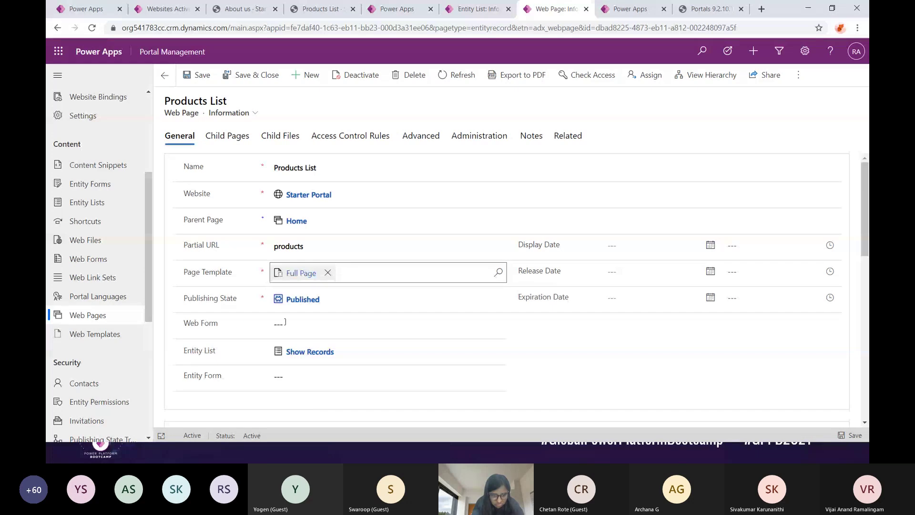
{"action": "left_click", "coordinate": [327, 273]}
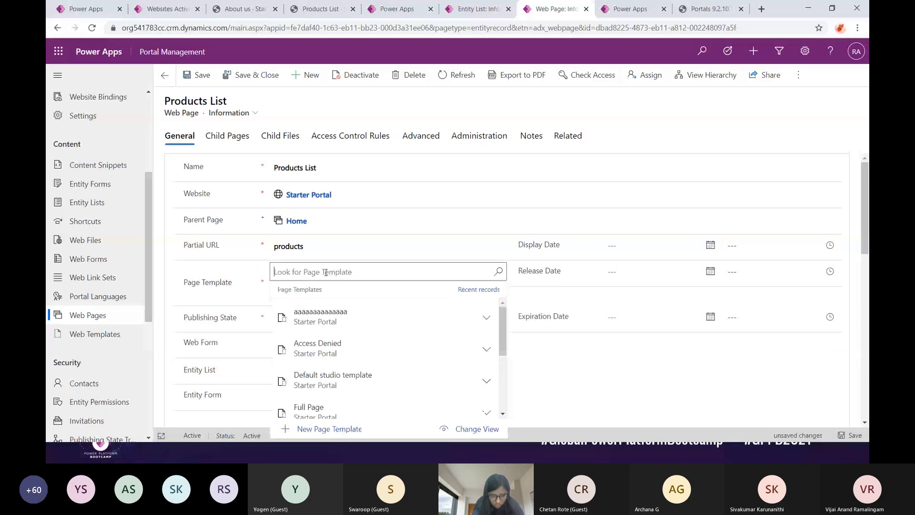
{"action": "left_click", "coordinate": [352, 380]}
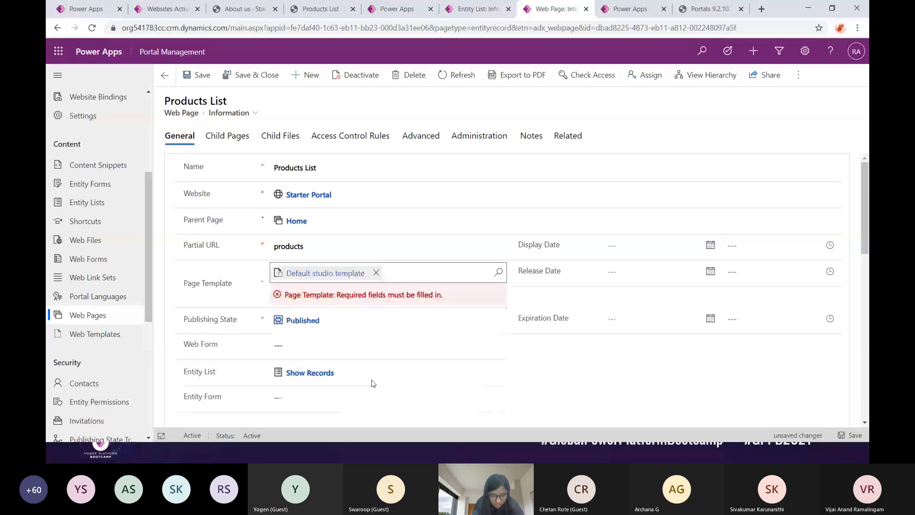
{"action": "left_click", "coordinate": [195, 77]}
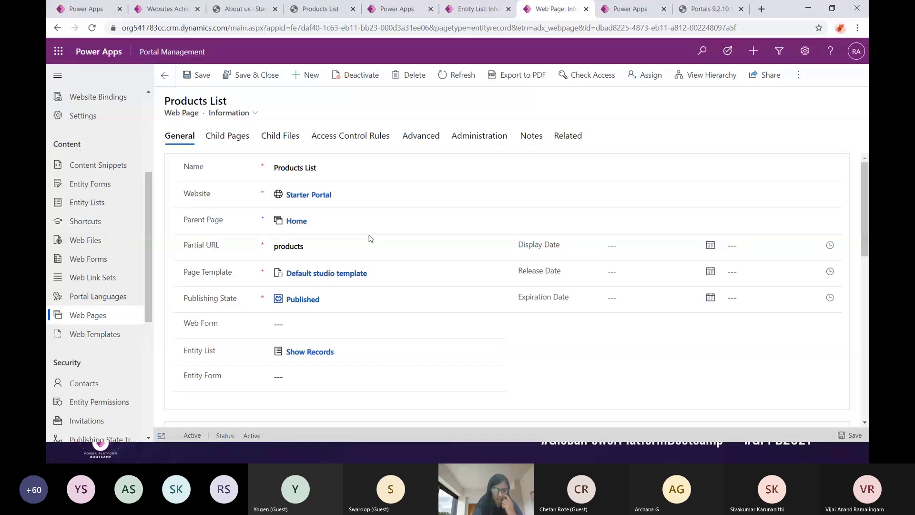
Clear the portal's cache again and refresh the Products List page to check it with the new template.
{"action": "left_click", "coordinate": [703, 9]}
{"action": "left_click", "coordinate": [177, 251]}
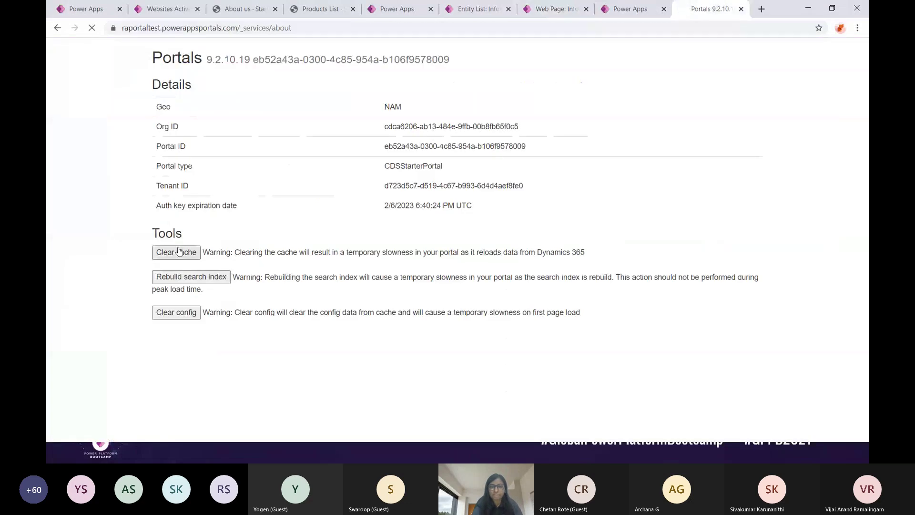
{"action": "left_click", "coordinate": [306, 9]}
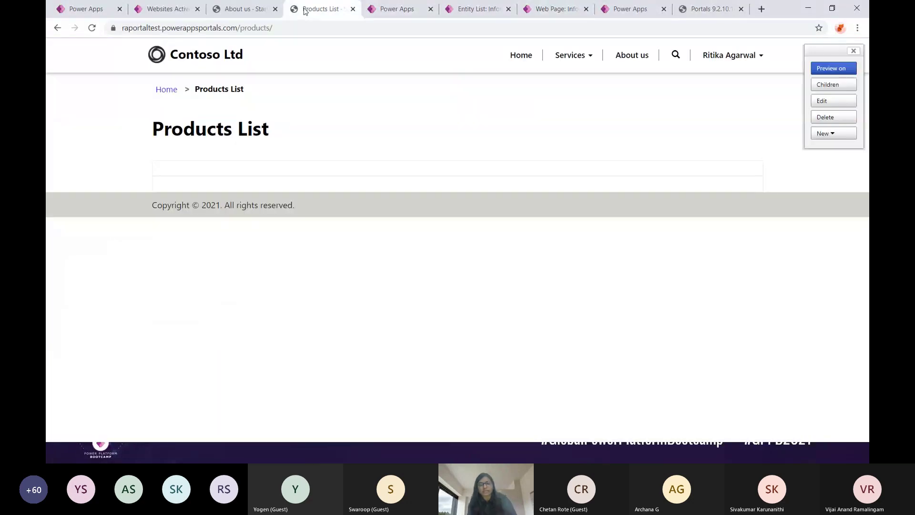
{"action": "key", "text": "F5"}
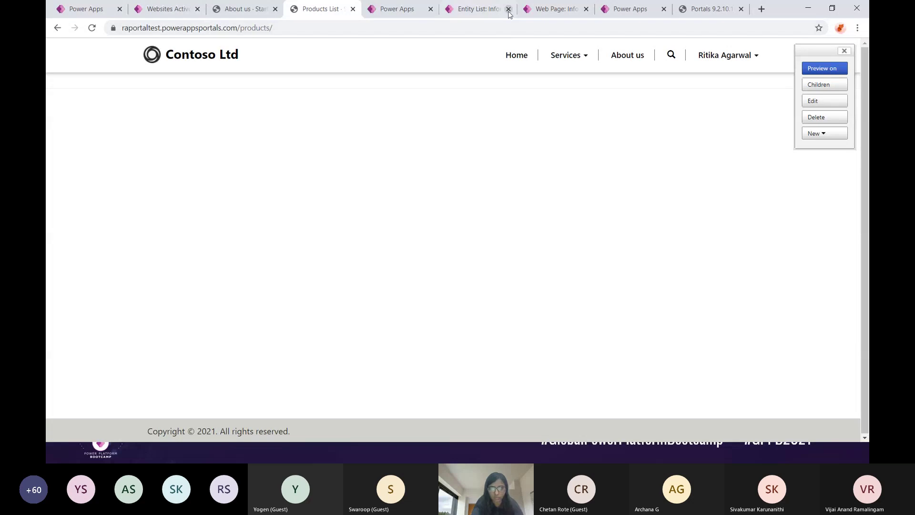
Load raportaltest.powerappsportals.com/testpage/ in place of the portal's Products List page.
{"action": "left_click", "coordinate": [541, 13]}
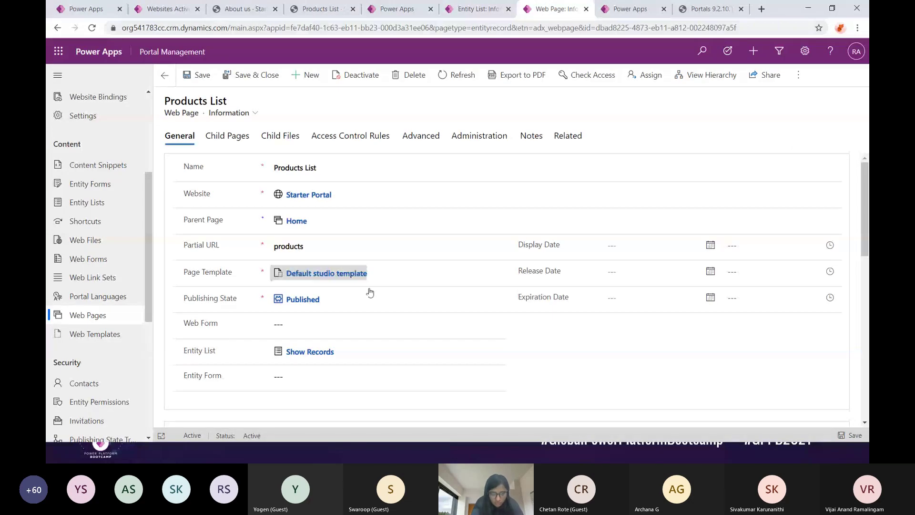
{"action": "left_click", "coordinate": [318, 9]}
{"action": "double_click", "coordinate": [257, 28]}
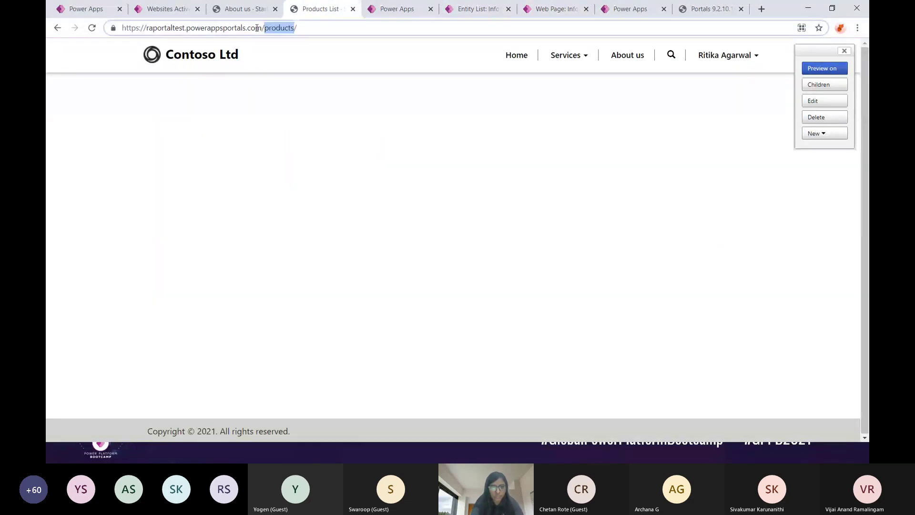
{"action": "type", "text": "test"}
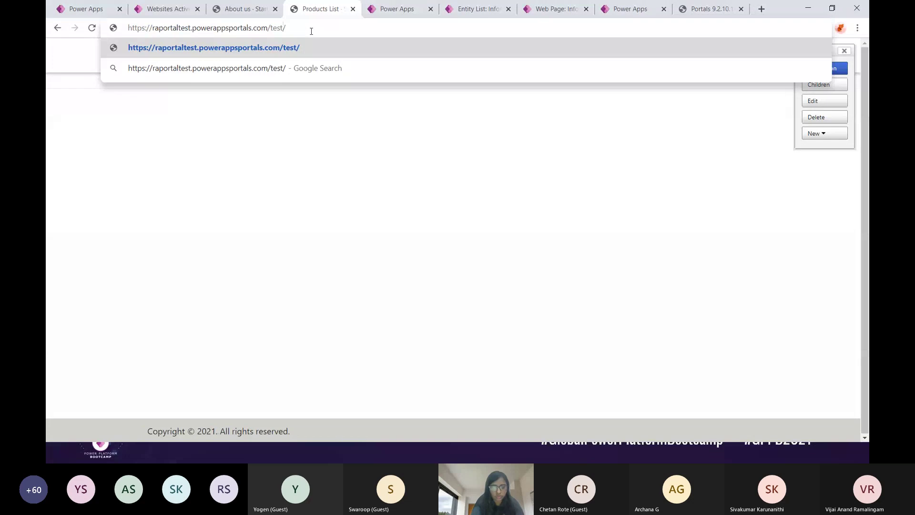
{"action": "type", "text": "page"}
{"action": "key", "text": "Return"}
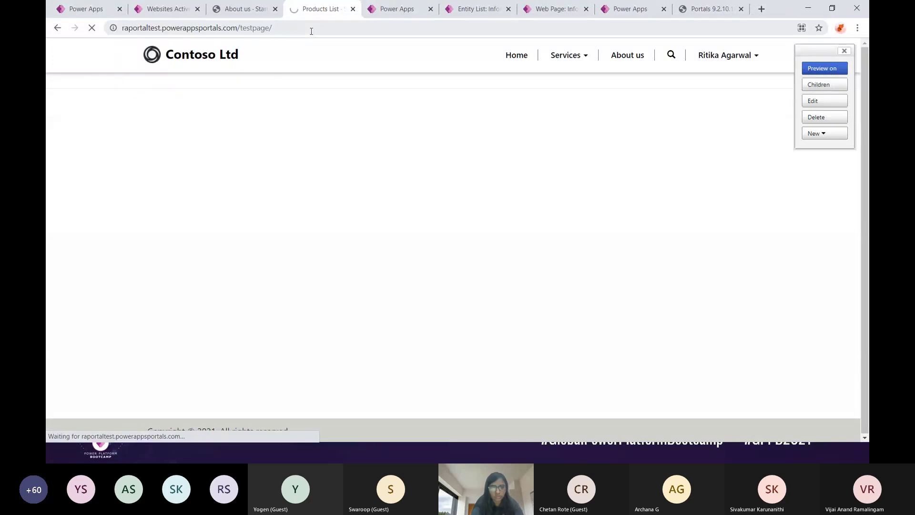
{"action": "triple_click", "coordinate": [260, 27]}
{"action": "type", "text": "t"}
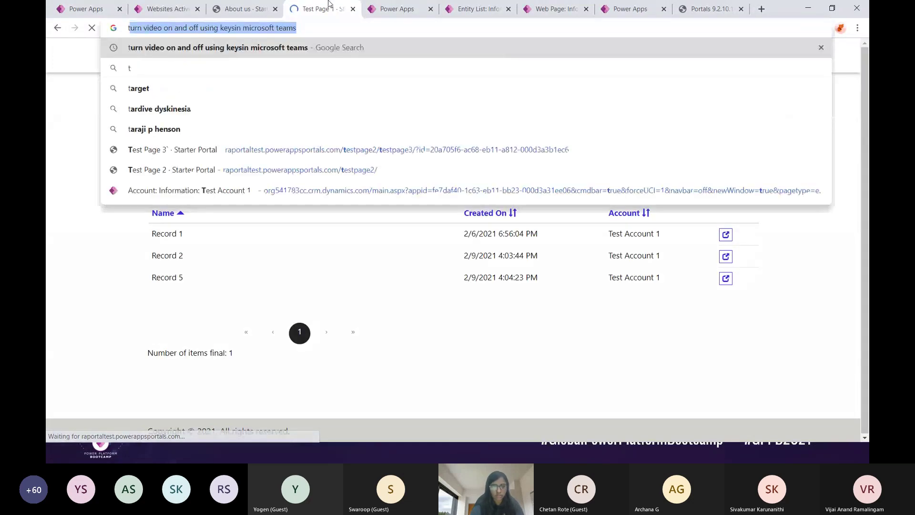
{"action": "type", "text": "estpage2"}
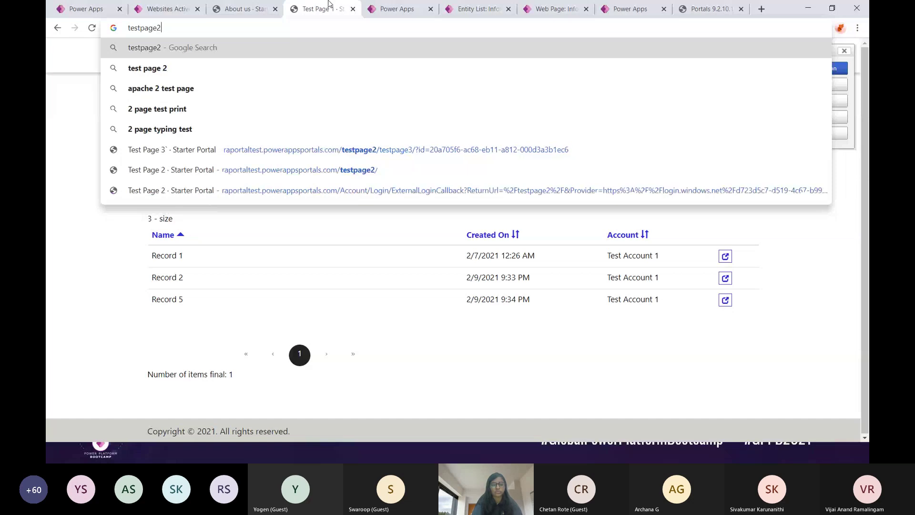
{"action": "key", "text": "Return"}
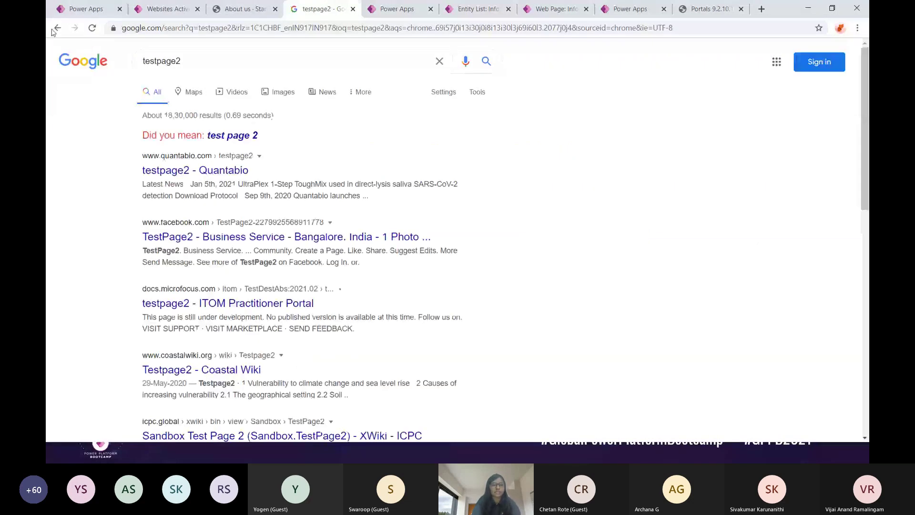
{"action": "left_click", "coordinate": [56, 28]}
Load raportaltest.powerappsportals.com/testpage2/ in the tab showing the portal's Test Page 1.
{"action": "left_click", "coordinate": [270, 28]}
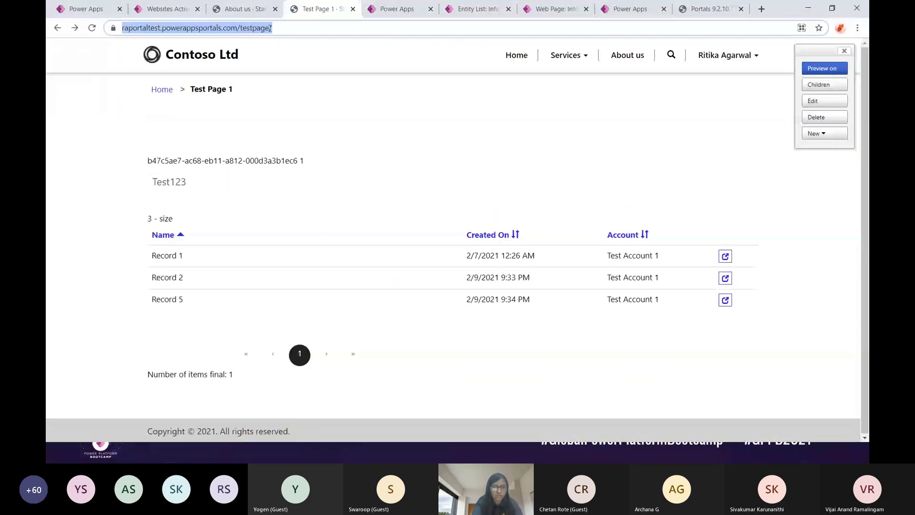
{"action": "left_click", "coordinate": [325, 33]}
{"action": "key", "text": "Left"}
{"action": "type", "text": "2"}
{"action": "key", "text": "Return"}
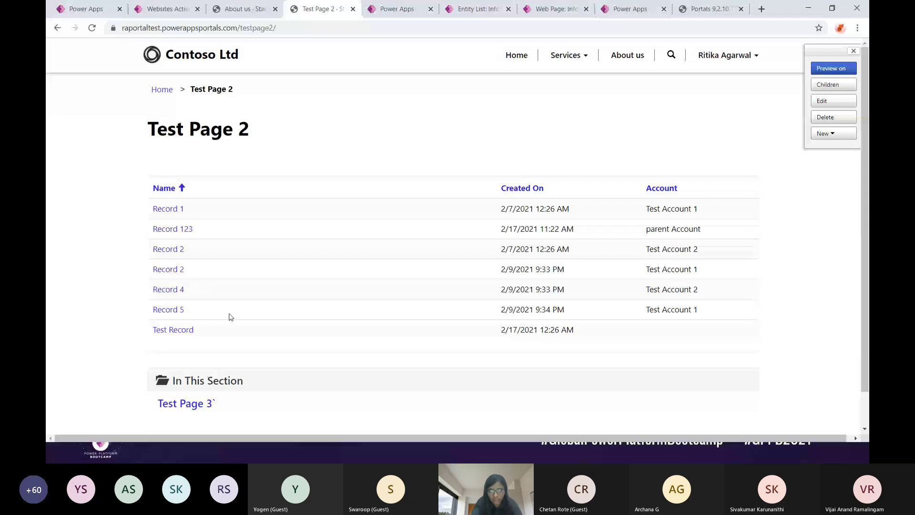
Open the Test123 entity list, enable its entity permissions and save the record.
{"action": "left_click", "coordinate": [476, 9]}
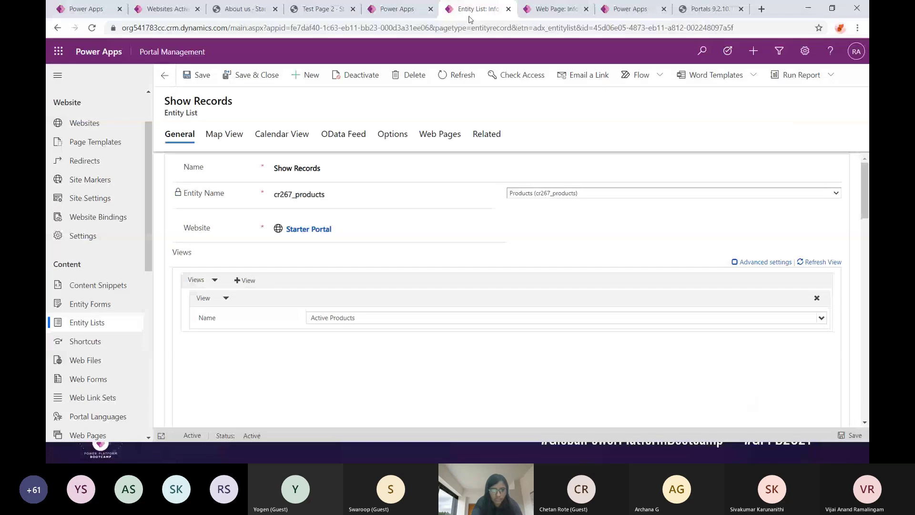
{"action": "left_click", "coordinate": [162, 75]}
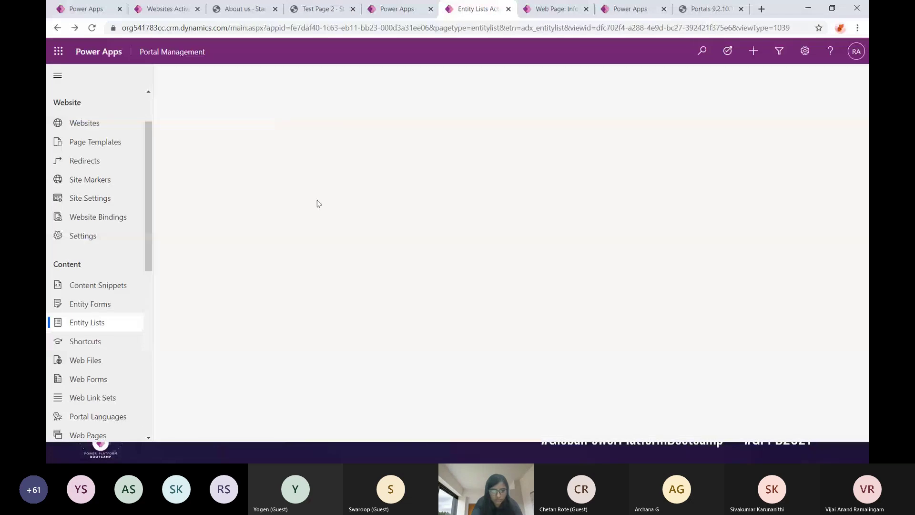
{"action": "left_click", "coordinate": [193, 171]}
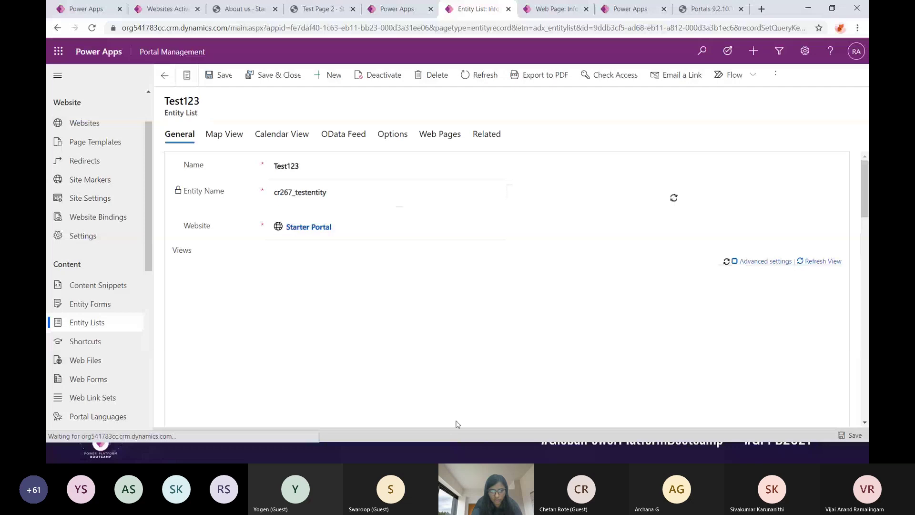
{"action": "scroll", "coordinate": [427, 339], "scroll_direction": "down", "scroll_amount": 5}
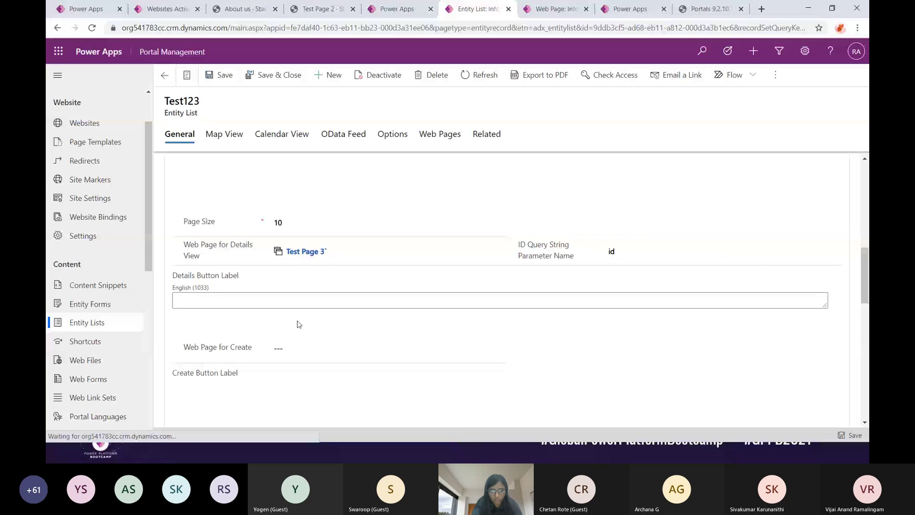
{"action": "scroll", "coordinate": [848, 321], "scroll_direction": "down", "scroll_amount": 10}
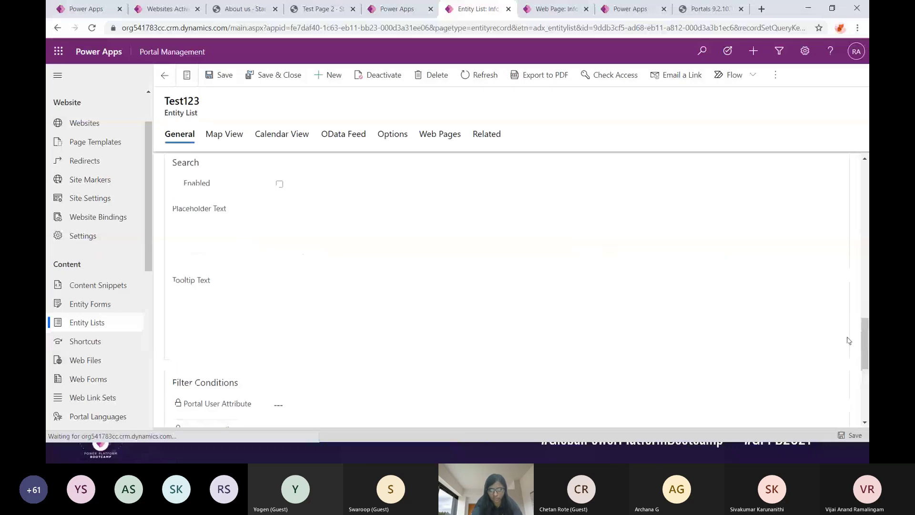
{"action": "scroll", "coordinate": [417, 318], "scroll_direction": "up", "scroll_amount": 1}
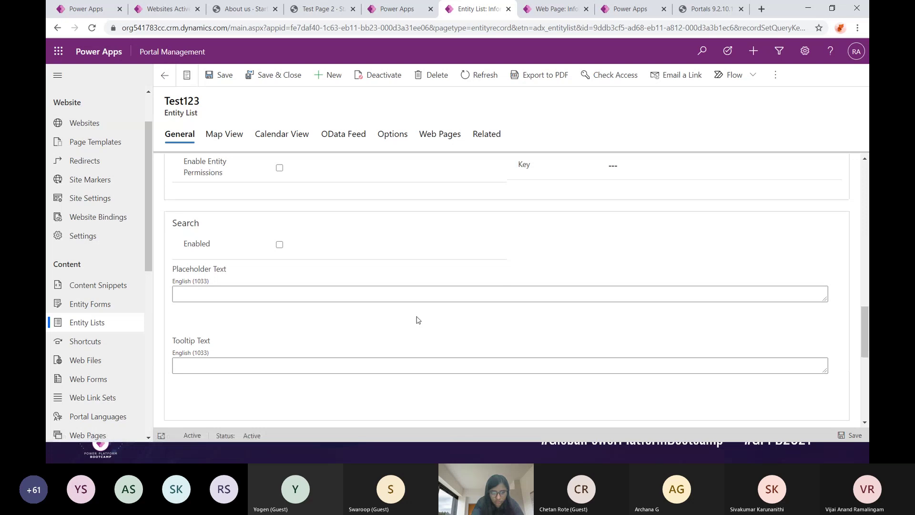
{"action": "scroll", "coordinate": [417, 320], "scroll_direction": "up", "scroll_amount": 2}
{"action": "left_click", "coordinate": [279, 297]}
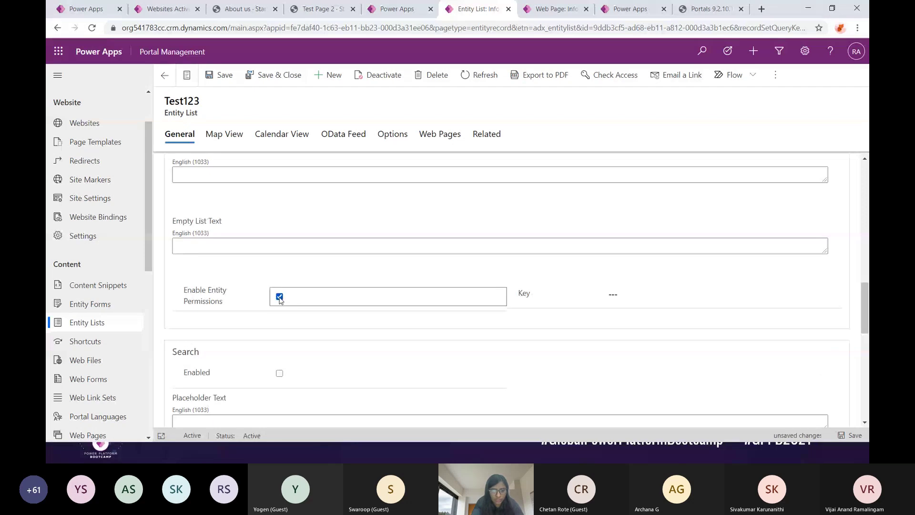
{"action": "left_click", "coordinate": [218, 76]}
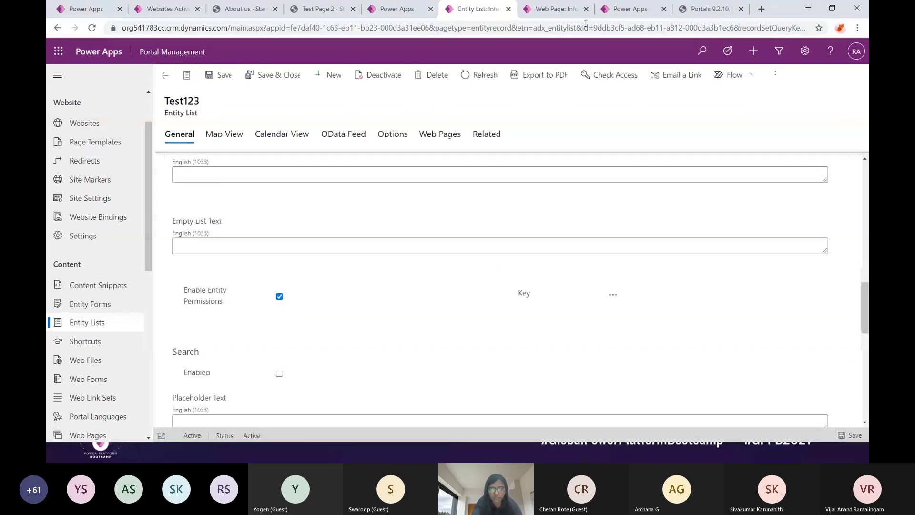
Open the Permission for Test entity permission and review its scope, parent entity permission and parent relationship.
{"action": "left_click", "coordinate": [629, 8]}
{"action": "left_click", "coordinate": [563, 10]}
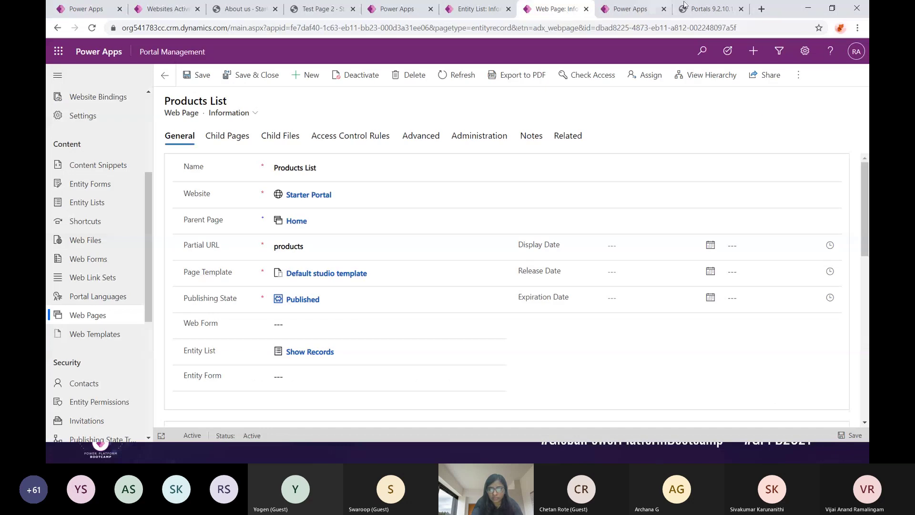
{"action": "scroll", "coordinate": [119, 292], "scroll_direction": "down", "scroll_amount": 2}
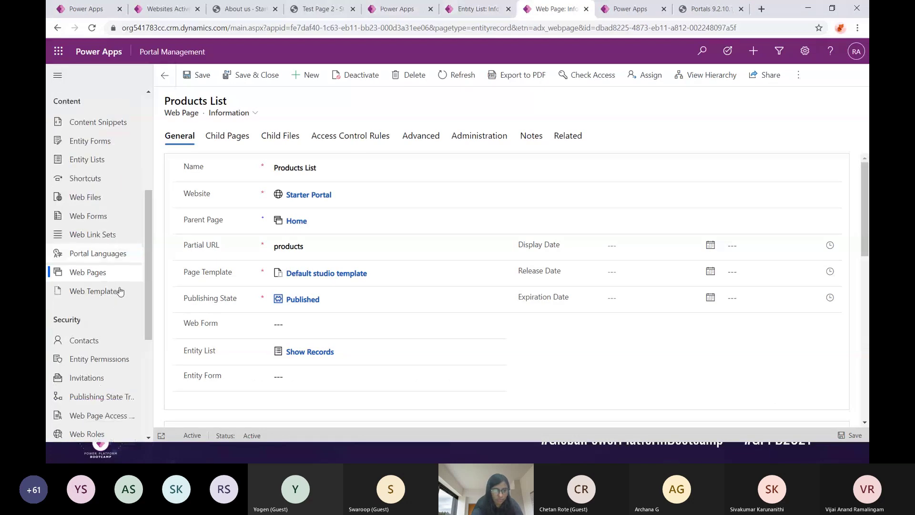
{"action": "left_click", "coordinate": [96, 316]}
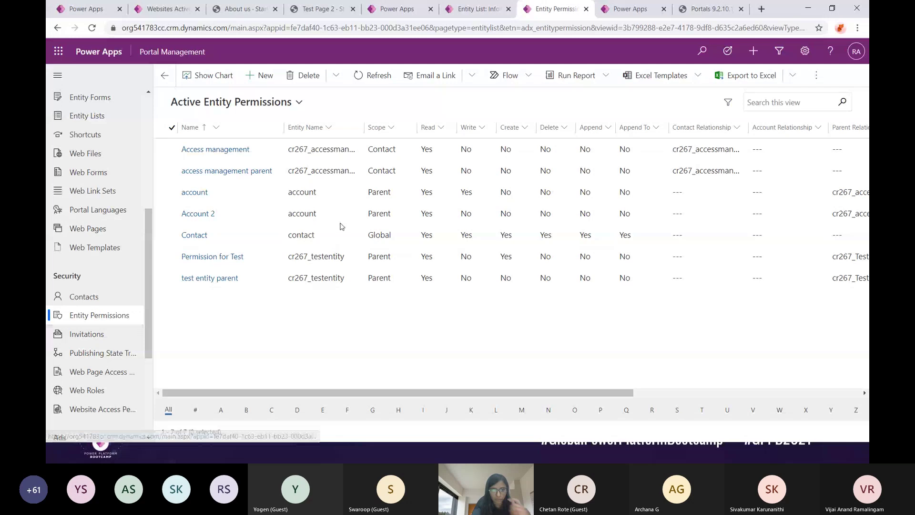
{"action": "left_click", "coordinate": [214, 260]}
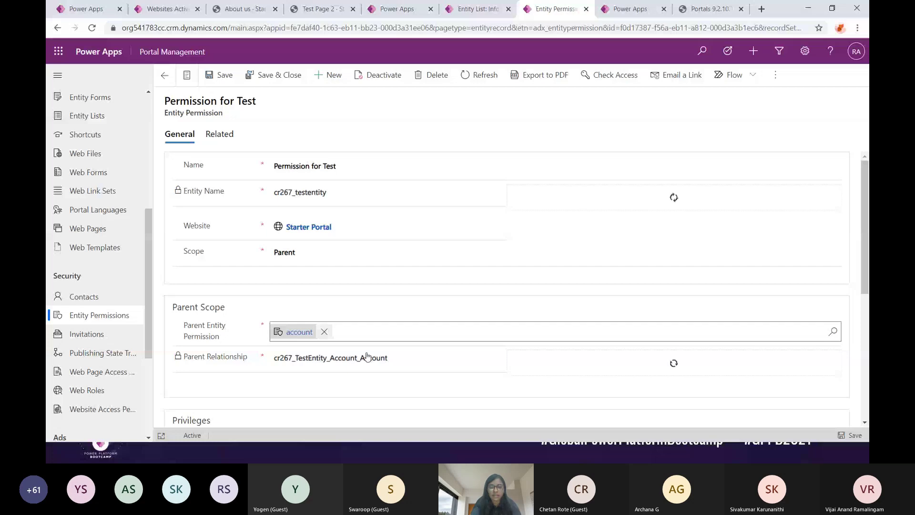
{"action": "left_click", "coordinate": [284, 252]}
{"action": "left_click", "coordinate": [226, 287]}
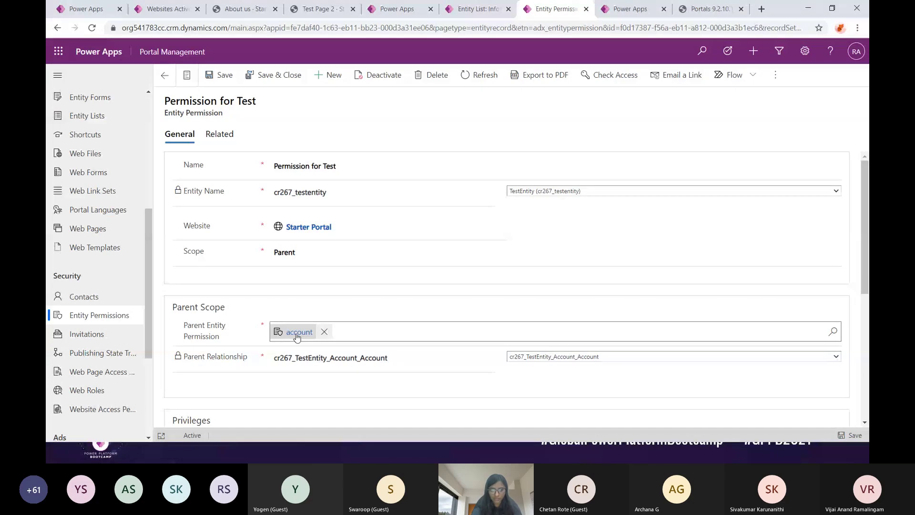
{"action": "left_click", "coordinate": [578, 362]}
{"action": "left_click", "coordinate": [578, 361]}
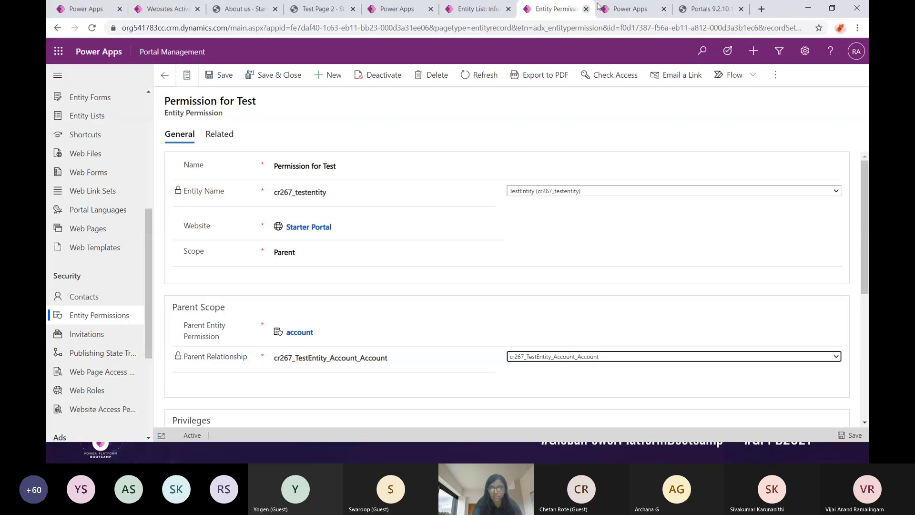
Clear the portal's cache and reload Test Page 2 to check its list with entity permissions enabled.
{"action": "left_click", "coordinate": [678, 13]}
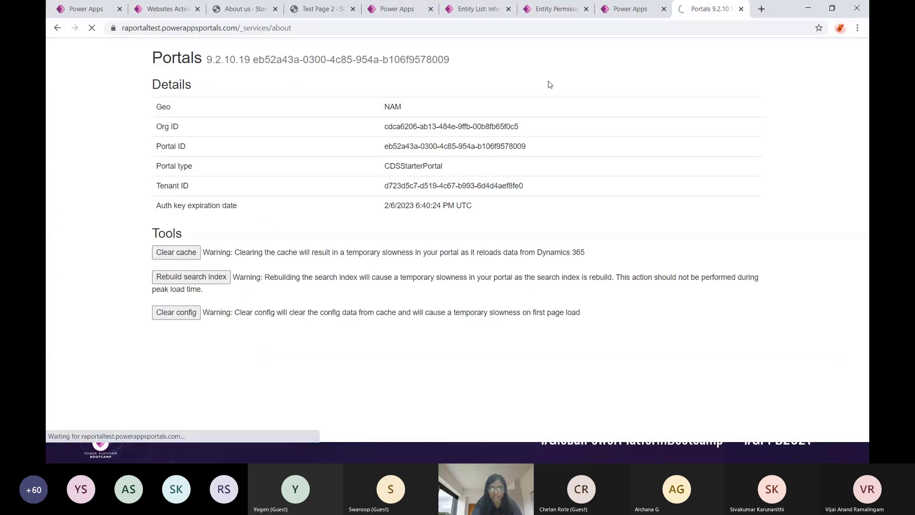
{"action": "left_click", "coordinate": [304, 12]}
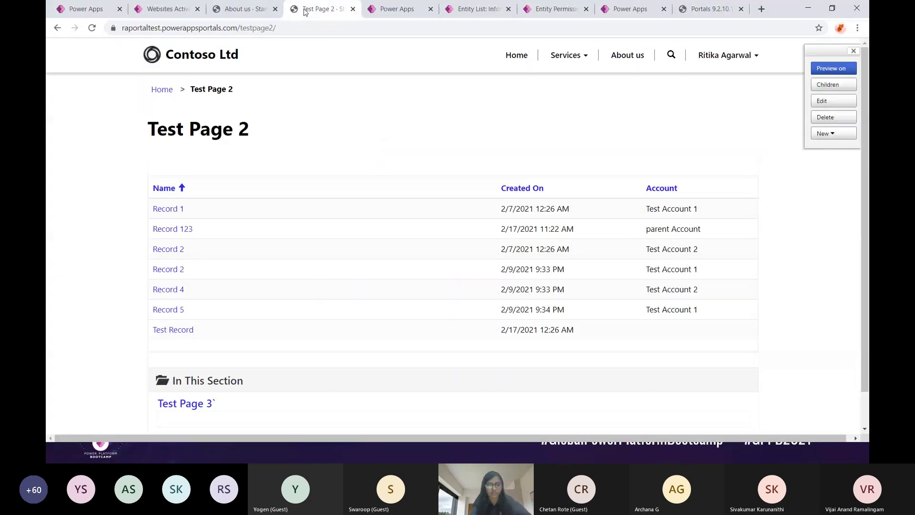
{"action": "key", "text": "F5"}
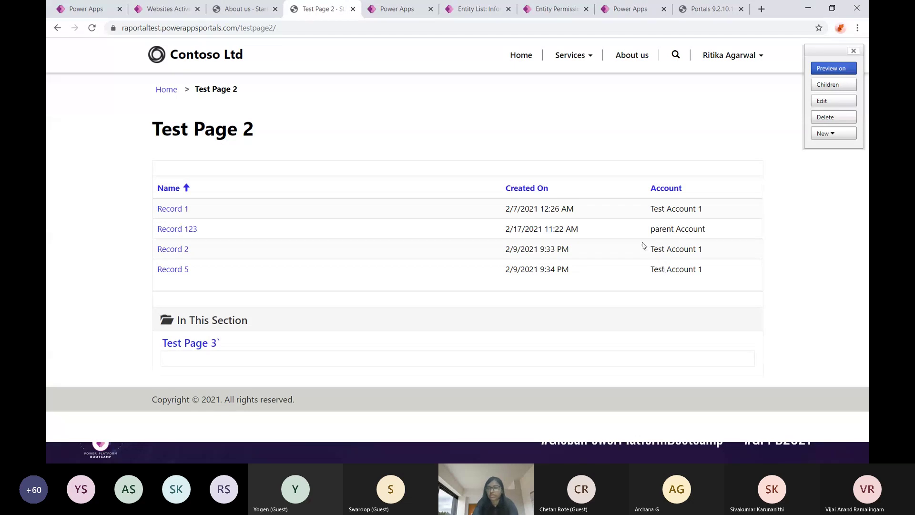
Examine the Account values of the Record 2 and Record 123 rows in the Test Page 2 list.
{"action": "left_click", "coordinate": [667, 253]}
{"action": "mouse_move", "coordinate": [667, 253]}
{"action": "left_mouse_down"}
{"action": "mouse_move", "coordinate": [707, 253]}
{"action": "mouse_move", "coordinate": [658, 254]}
{"action": "left_mouse_up"}
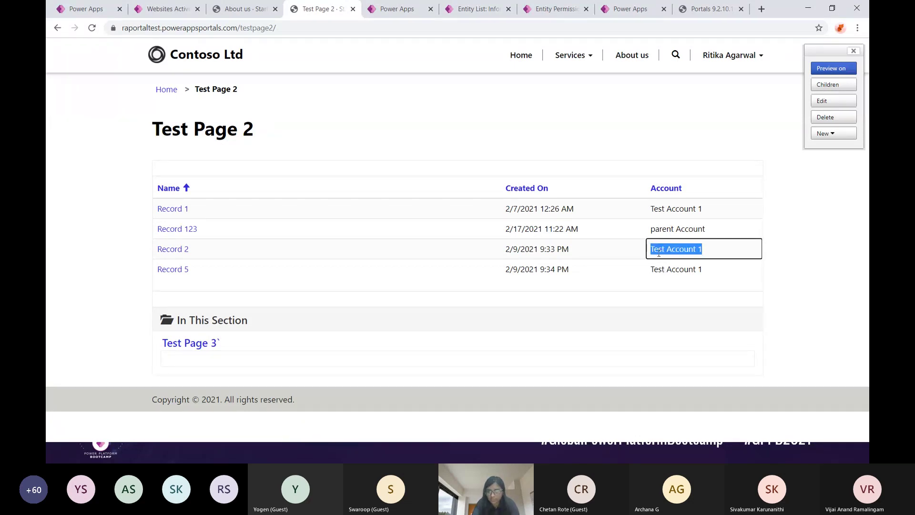
{"action": "left_click", "coordinate": [725, 58]}
{"action": "left_click", "coordinate": [707, 244]}
{"action": "left_click_drag", "start_coordinate": [700, 250], "coordinate": [650, 252]}
{"action": "left_click_drag", "start_coordinate": [712, 229], "coordinate": [652, 232]}
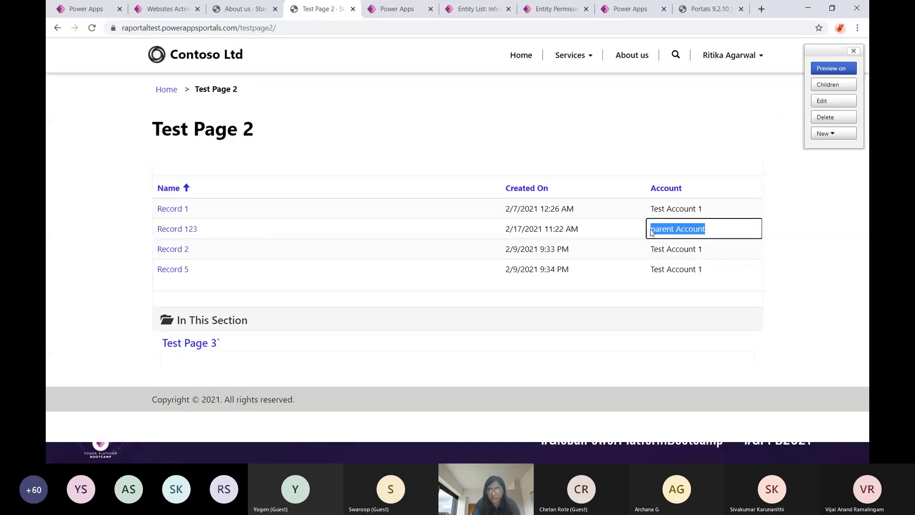
{"action": "left_click", "coordinate": [651, 231]}
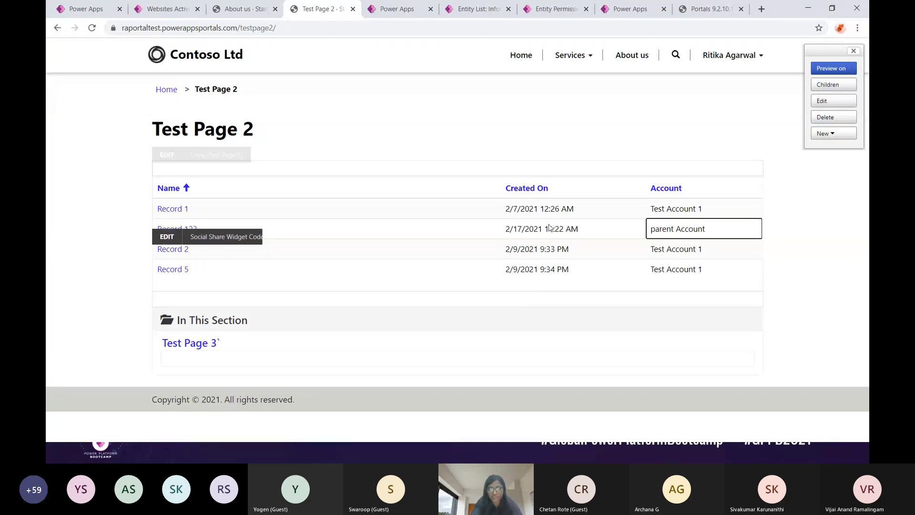
Open the portal's About us page in a separate tab, view it, and return to Test Page 2.
{"action": "right_click", "coordinate": [627, 65]}
{"action": "left_click", "coordinate": [648, 71]}
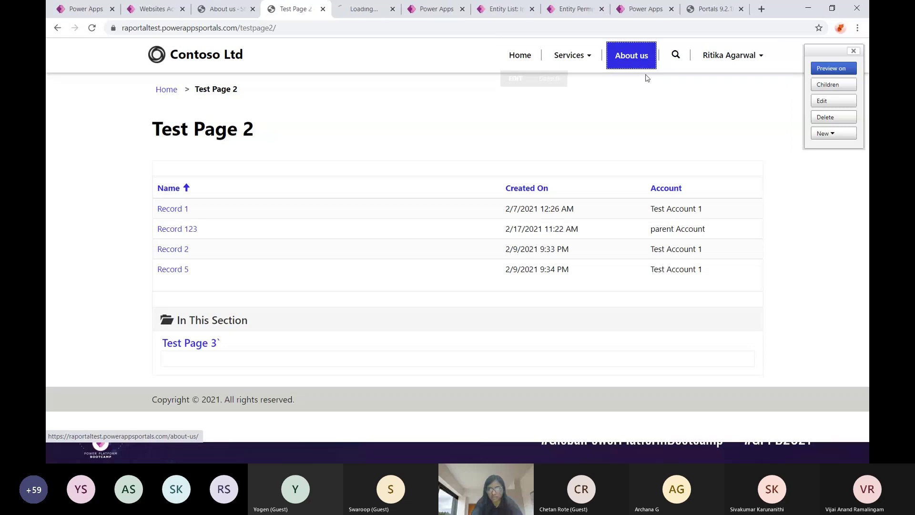
{"action": "left_click", "coordinate": [370, 14]}
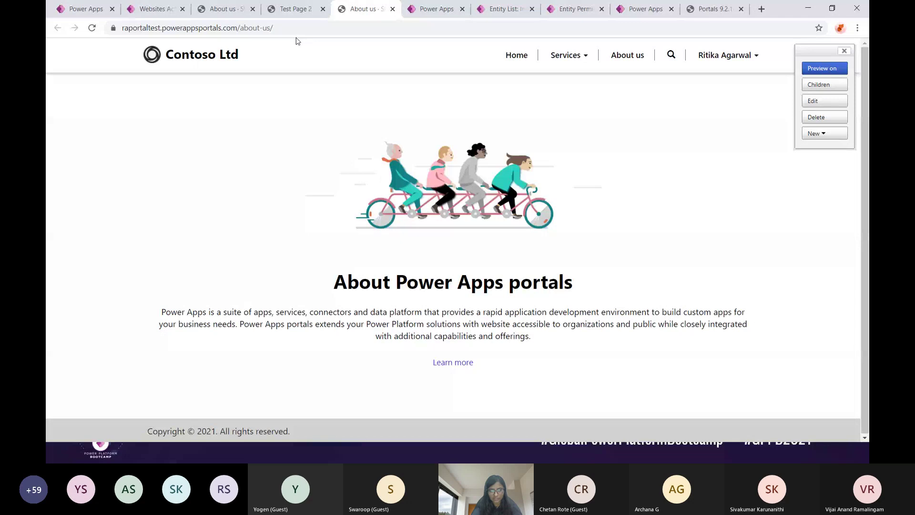
{"action": "mouse_move", "coordinate": [353, 106]}
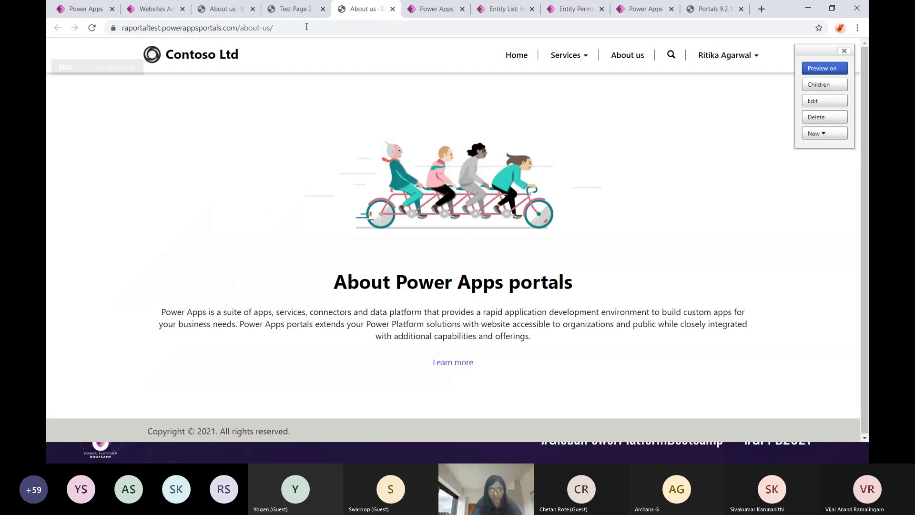
{"action": "left_click", "coordinate": [295, 9]}
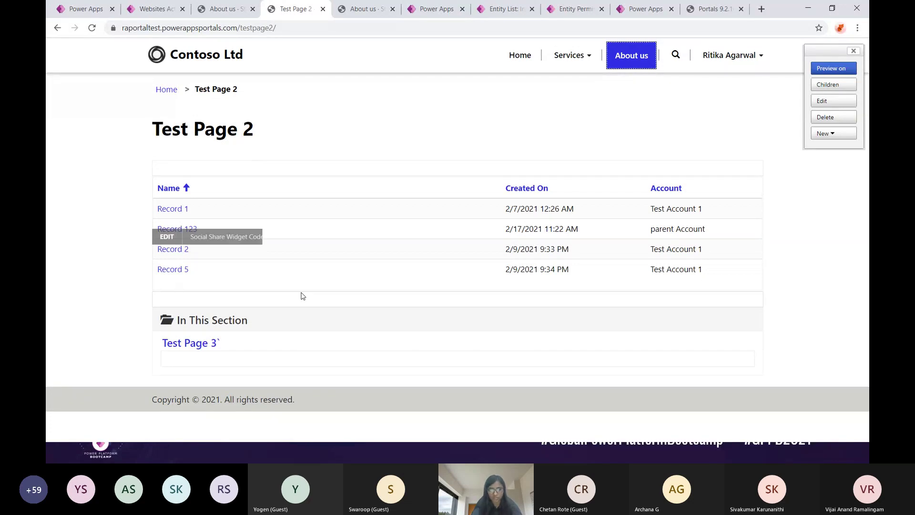
Switch to PowerPoint, end the slide show and point out the CRM Configuration Manager and Source Environment graphics on the Export Portal Configuration slide.
{"action": "left_click", "coordinate": [813, 10]}
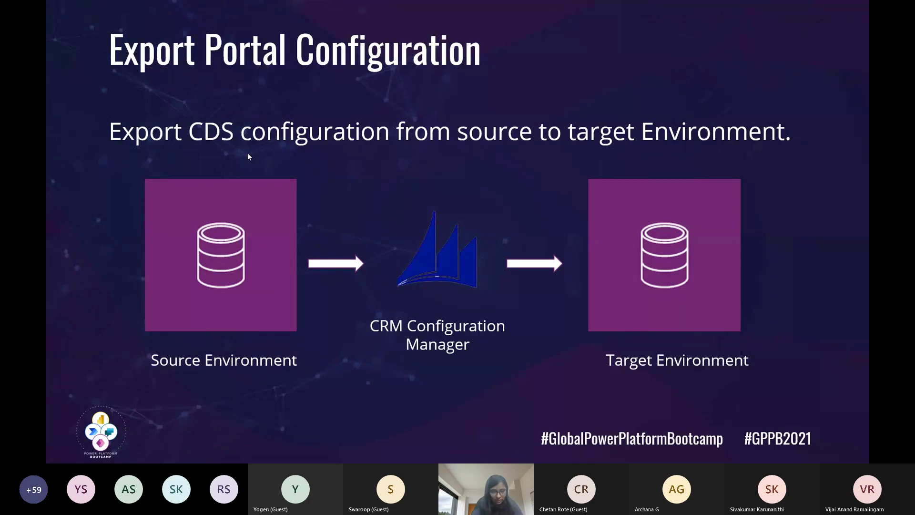
{"action": "key", "text": "Escape"}
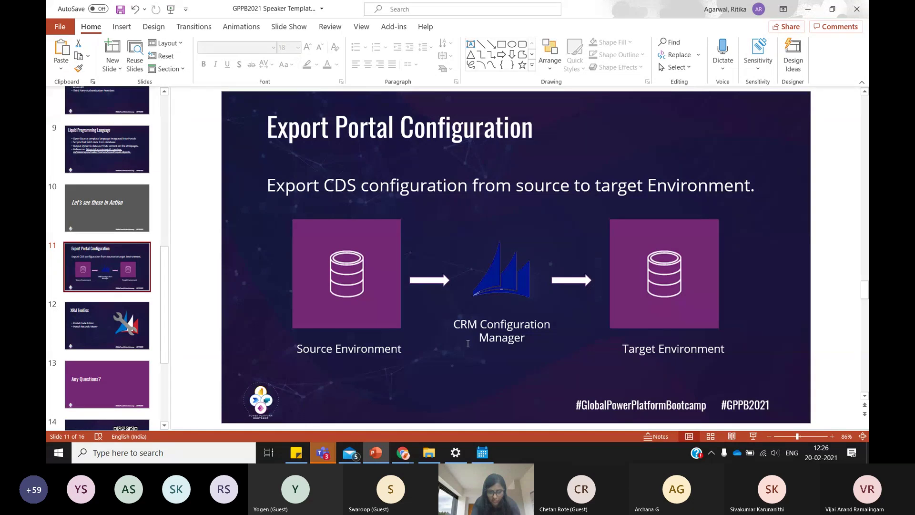
{"action": "left_click", "coordinate": [508, 268]}
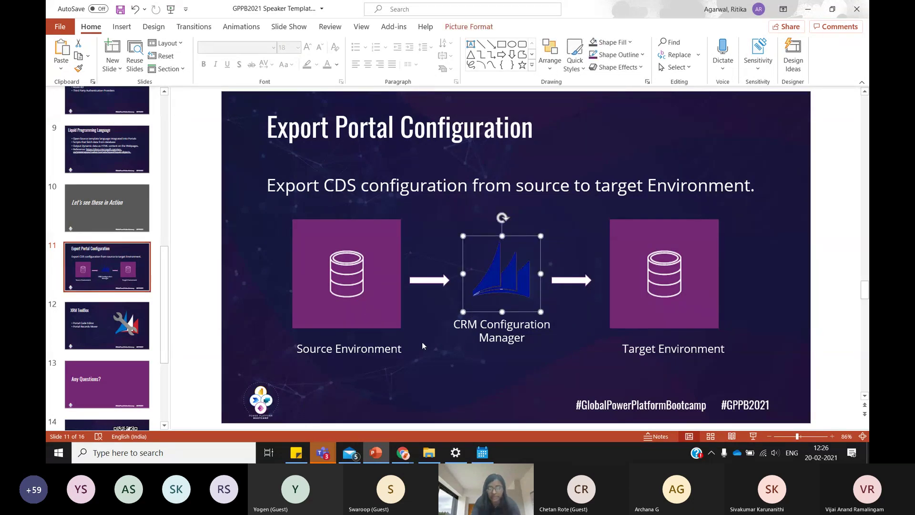
{"action": "left_click", "coordinate": [346, 297]}
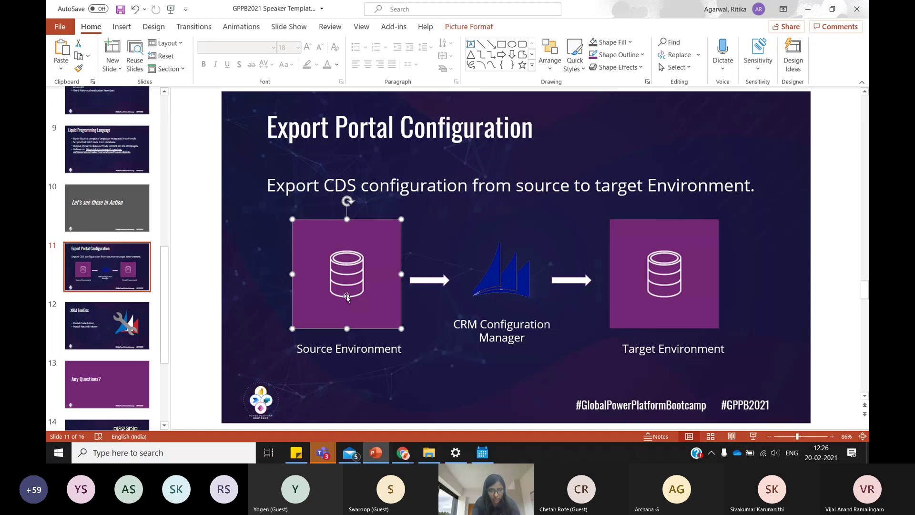